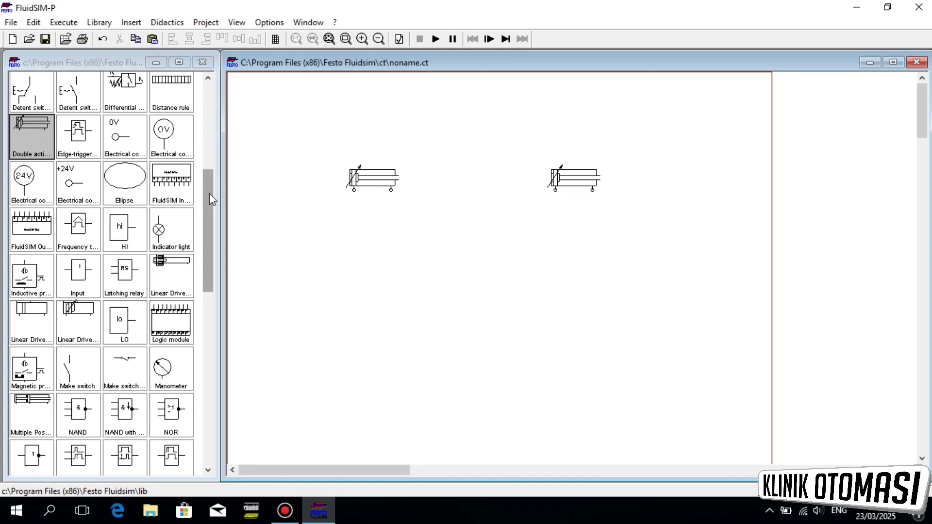
Add the title text "Sequence A+ B+ B- A-" in bold Arial, centred above the two cylinders
{"action": "left_click_drag", "start_coordinate": [209, 194], "coordinate": [196, 367]}
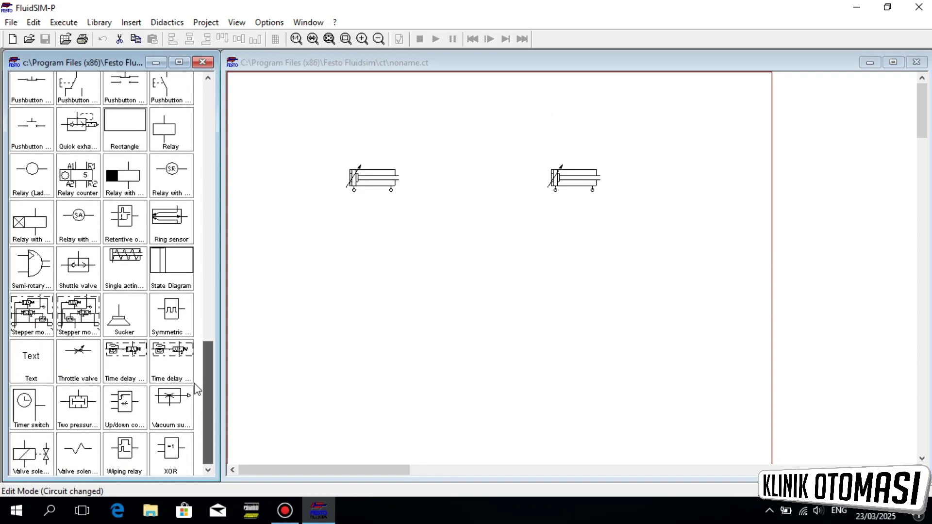
{"action": "left_click_drag", "start_coordinate": [33, 362], "coordinate": [468, 106]}
{"action": "double_click", "coordinate": [464, 102]}
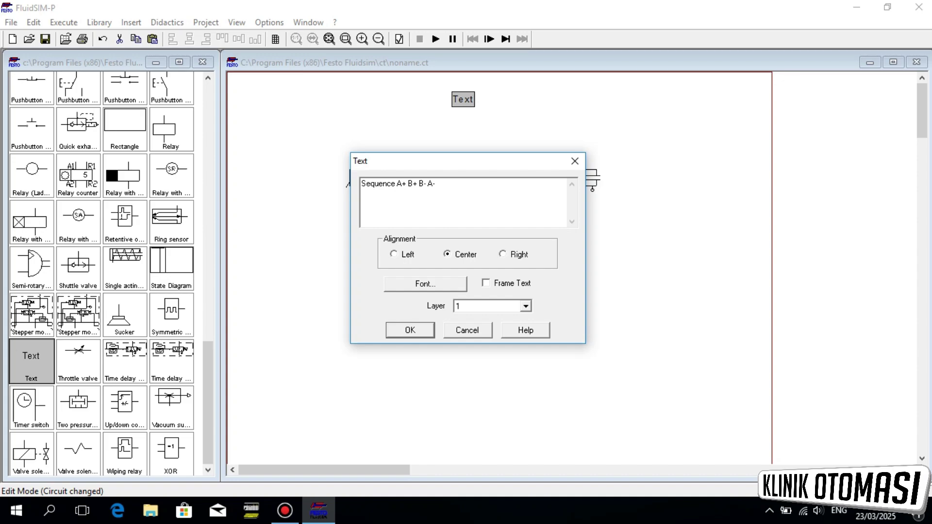
{"action": "left_click", "coordinate": [415, 285]}
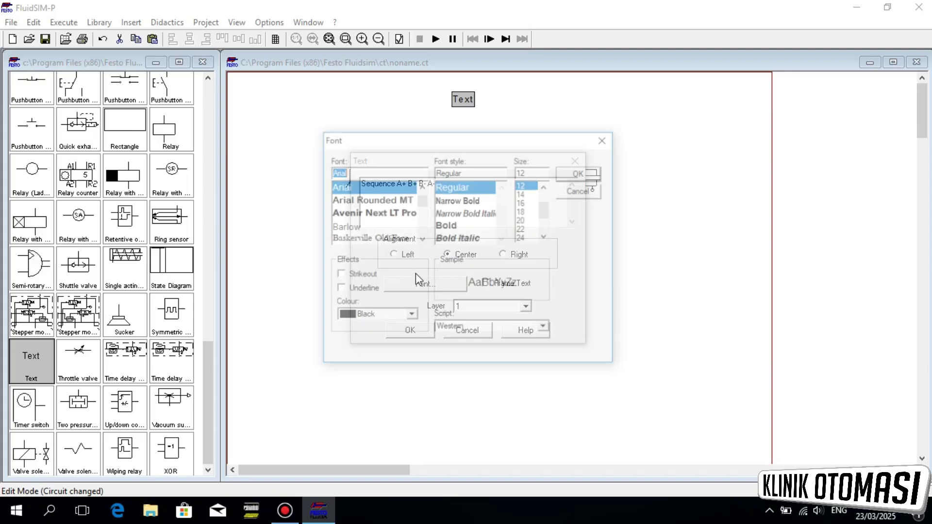
{"action": "left_click", "coordinate": [458, 226]}
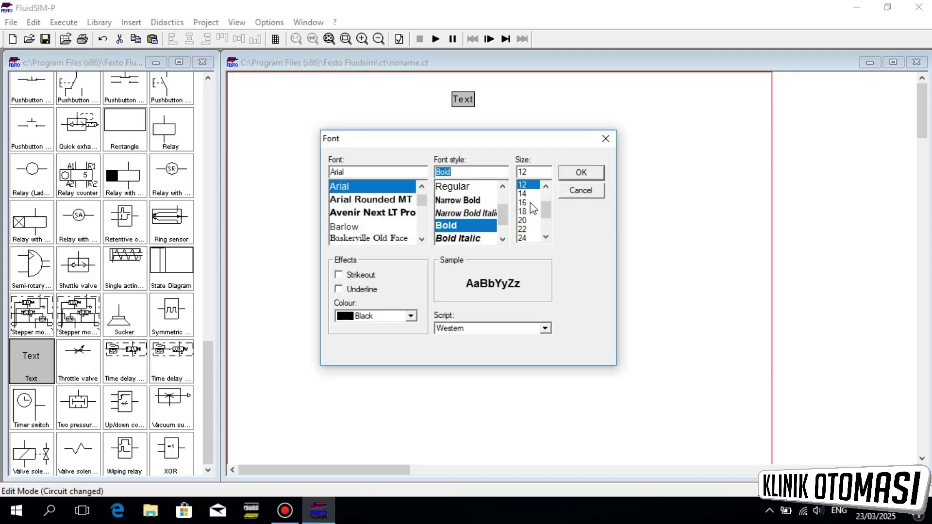
{"action": "left_click", "coordinate": [581, 172]}
{"action": "left_click", "coordinate": [424, 331]}
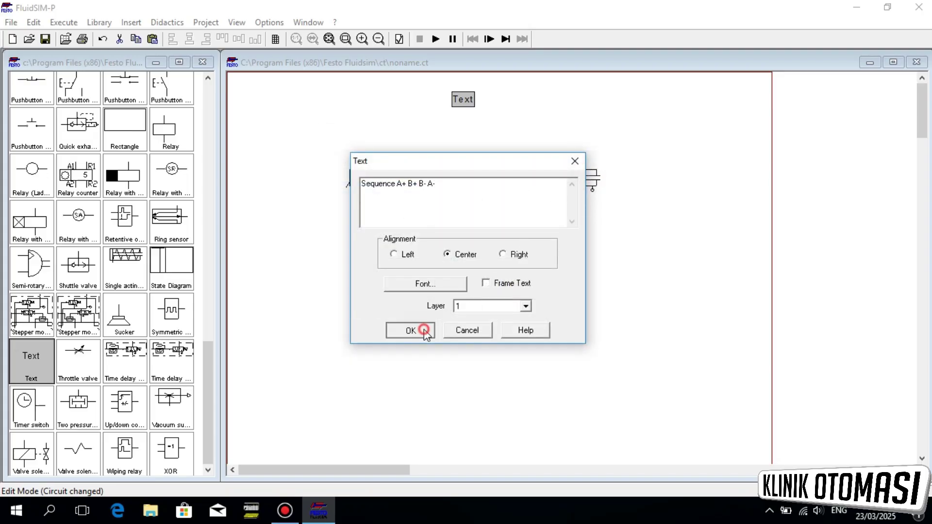
{"action": "left_click_drag", "start_coordinate": [512, 109], "coordinate": [468, 101]}
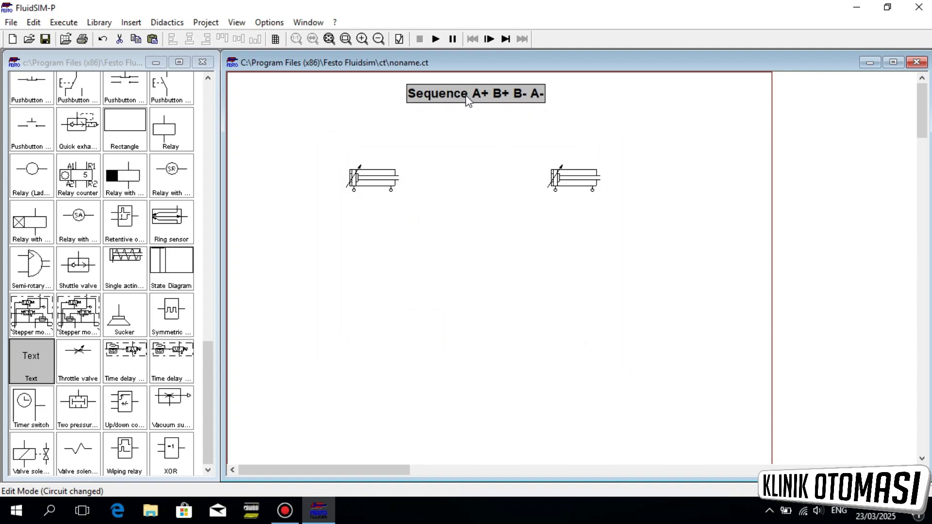
{"action": "left_click", "coordinate": [567, 121]}
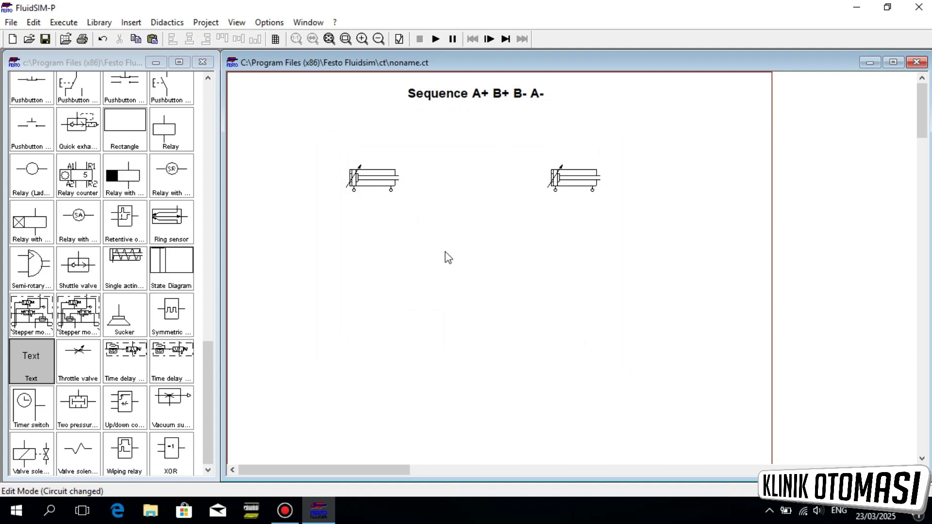
Move both double acting cylinders up together so they sit just below the title
{"action": "left_click_drag", "start_coordinate": [324, 147], "coordinate": [620, 248]}
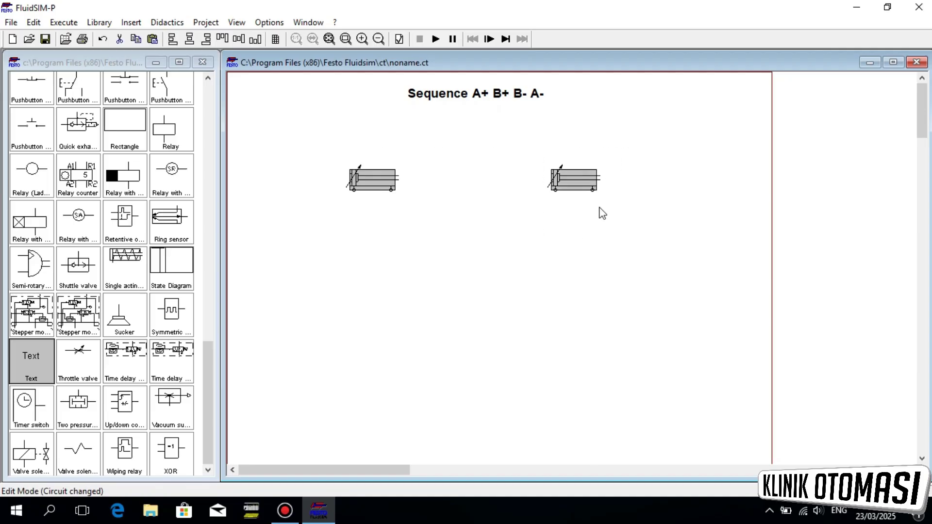
{"action": "left_click_drag", "start_coordinate": [576, 177], "coordinate": [576, 141]}
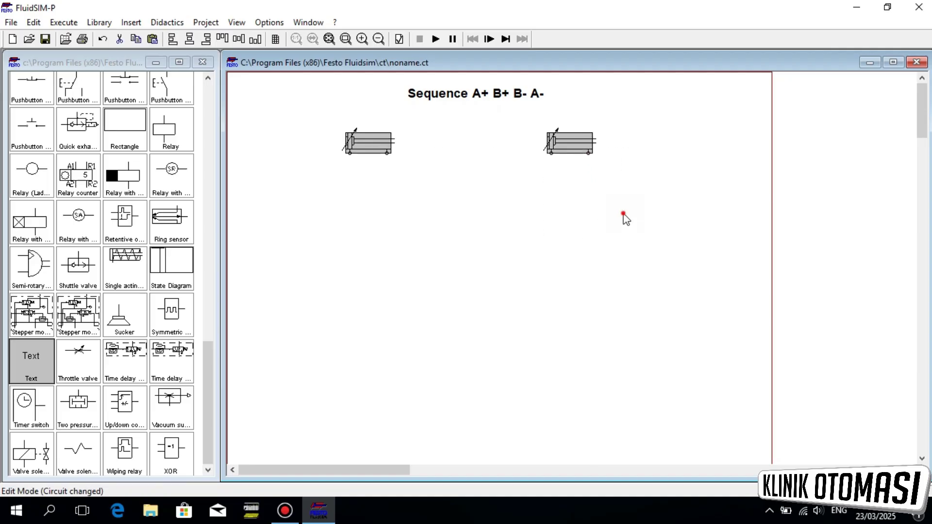
{"action": "left_click", "coordinate": [626, 214]}
Label the first cylinder's distance rule with A0 at 0 mm and A1 at 100 mm
{"action": "double_click", "coordinate": [373, 144]}
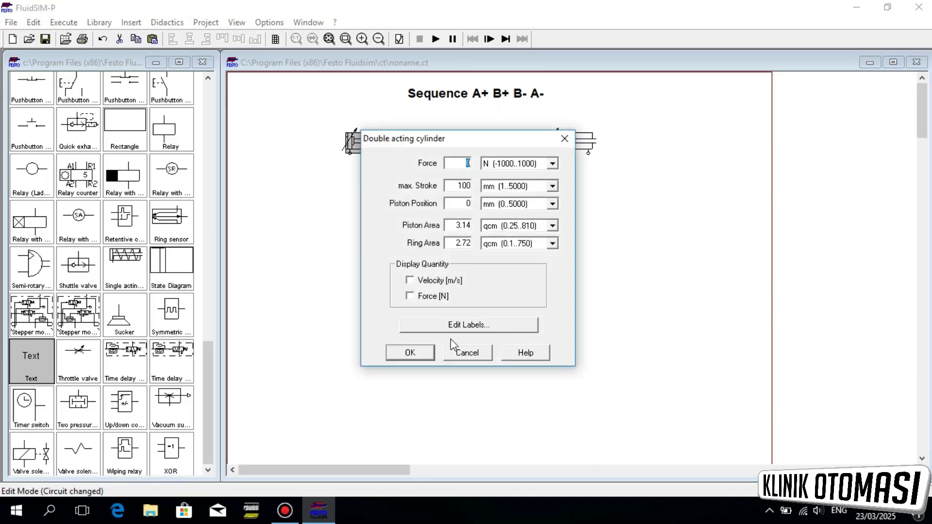
{"action": "left_click", "coordinate": [457, 326]}
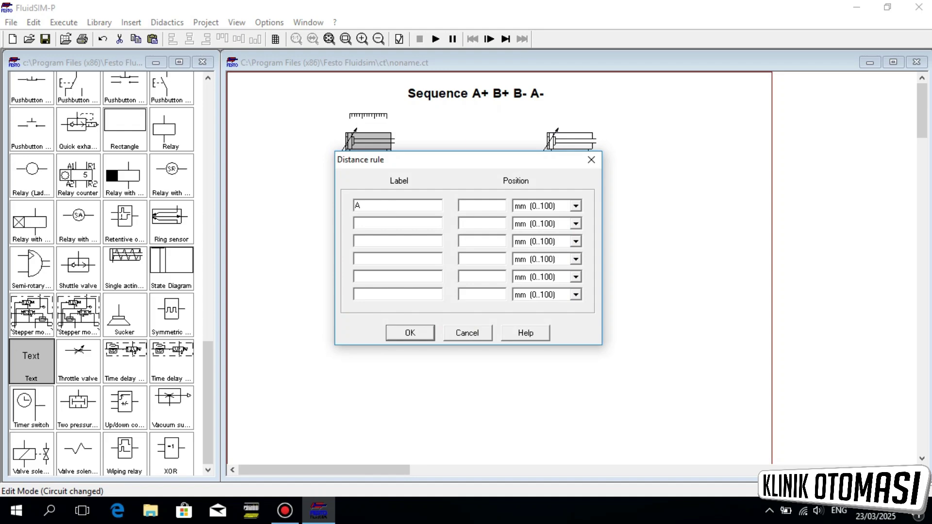
{"action": "left_click", "coordinate": [477, 205]}
{"action": "left_click", "coordinate": [411, 227]}
{"action": "left_click", "coordinate": [421, 228]}
{"action": "left_click", "coordinate": [502, 226]}
{"action": "left_click", "coordinate": [399, 333]}
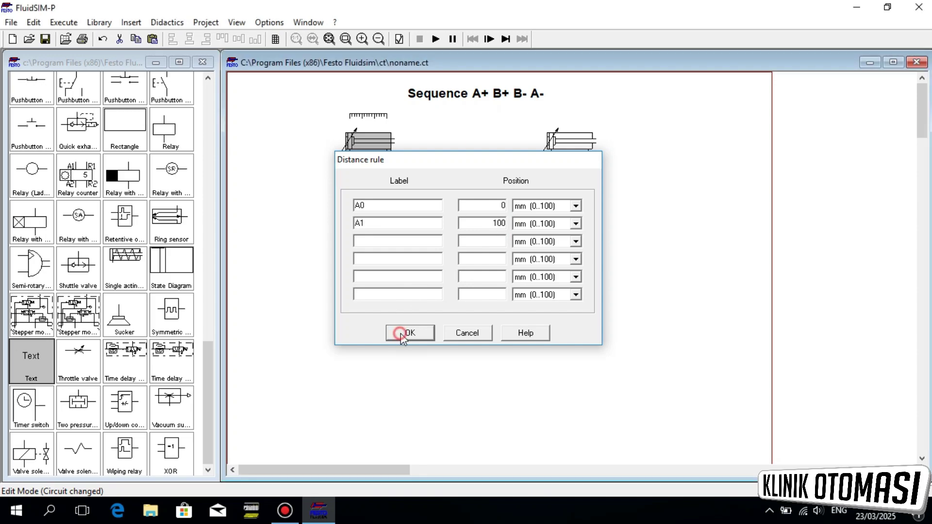
{"action": "left_click", "coordinate": [405, 353]}
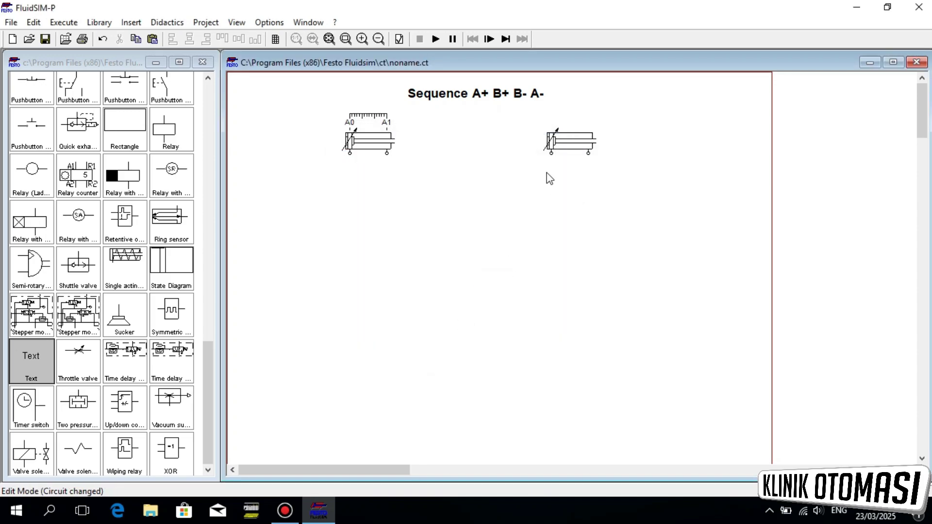
Label the second cylinder's distance rule with B0 at 0 mm and B1 at 100 mm
{"action": "left_click", "coordinate": [554, 148]}
{"action": "double_click", "coordinate": [554, 148]}
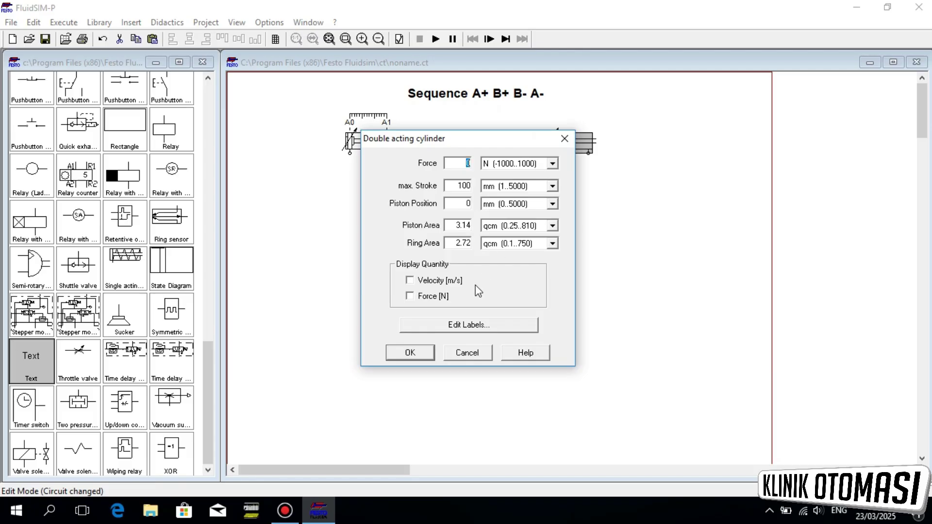
{"action": "left_click", "coordinate": [442, 329]}
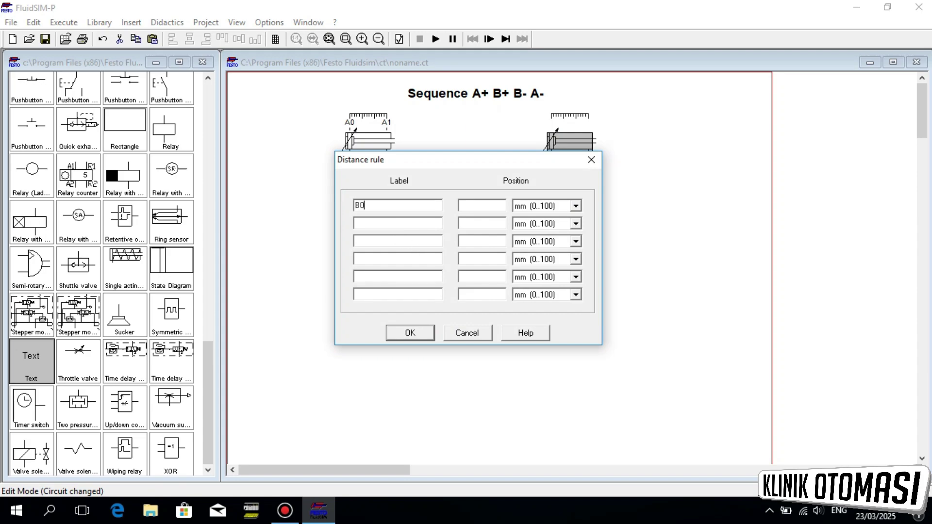
{"action": "left_click", "coordinate": [485, 209]}
{"action": "left_click", "coordinate": [495, 225]}
{"action": "type", "text": "100"}
{"action": "left_click", "coordinate": [421, 333]}
{"action": "left_click", "coordinate": [406, 352]}
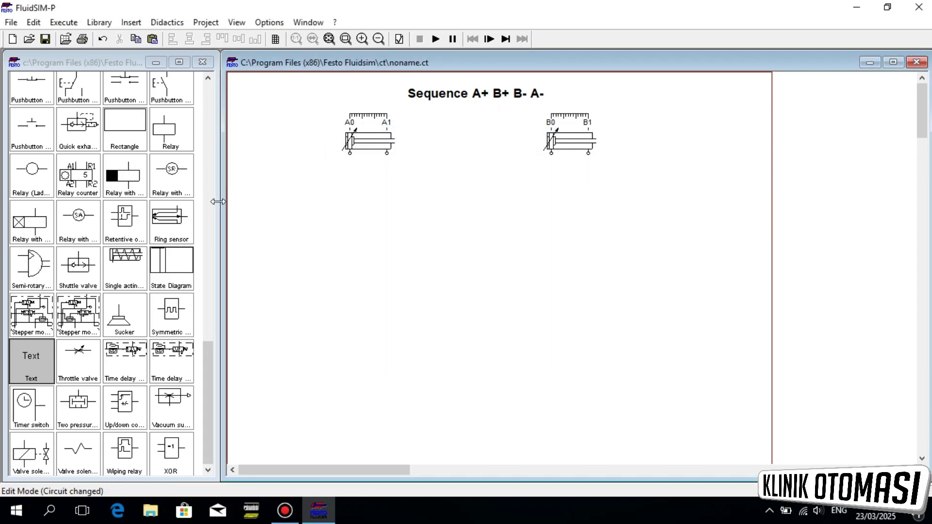
Add a text label reading "Cylinder A" just below the cylinder marked A0 and A1
{"action": "left_click_drag", "start_coordinate": [20, 361], "coordinate": [309, 173]}
{"action": "double_click", "coordinate": [309, 173]}
{"action": "type", "text": "Cy"}
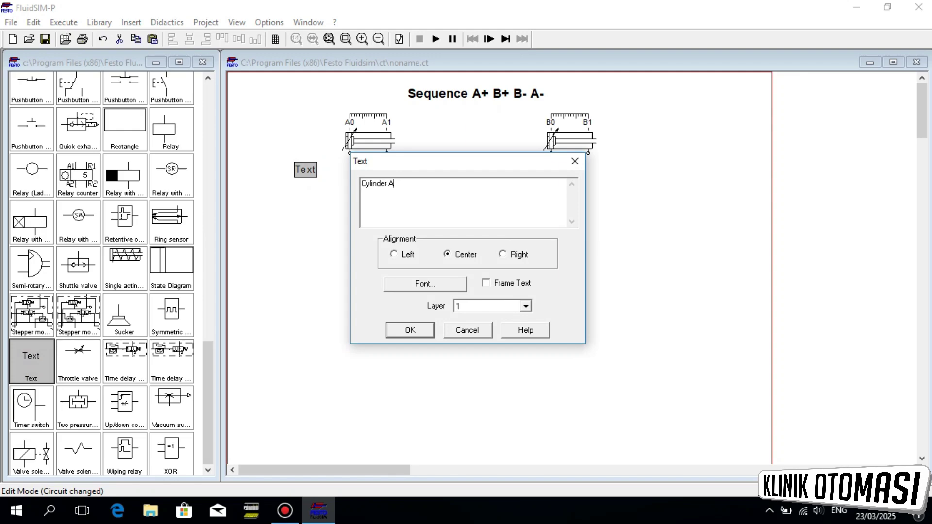
{"action": "type", "text": "linder A"}
{"action": "left_click", "coordinate": [405, 332]}
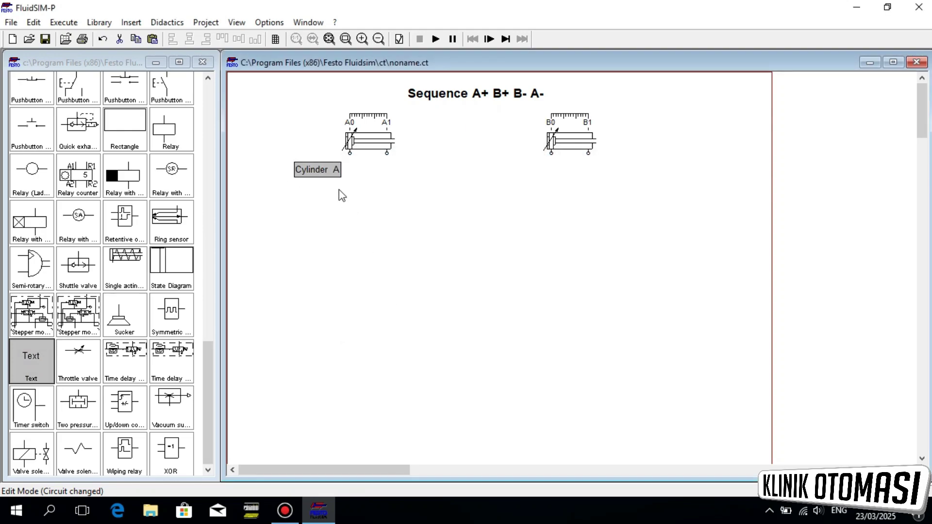
Duplicate the cylinder label, place it below the cylinder marked B0 and B1, and change its text to "Cylinder B"
{"action": "key", "text": "ctrl+v"}
{"action": "left_click_drag", "start_coordinate": [604, 299], "coordinate": [630, 167]}
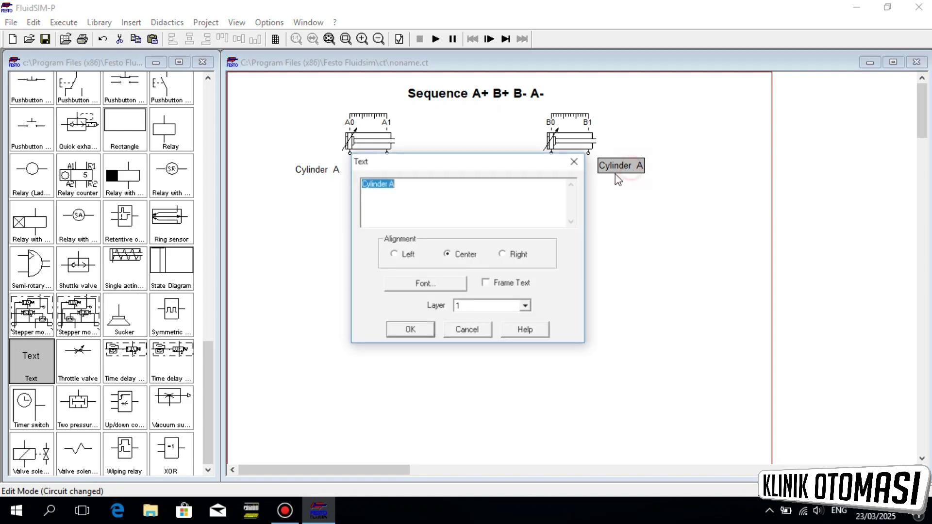
{"action": "double_click", "coordinate": [631, 167]}
{"action": "left_click", "coordinate": [433, 187]}
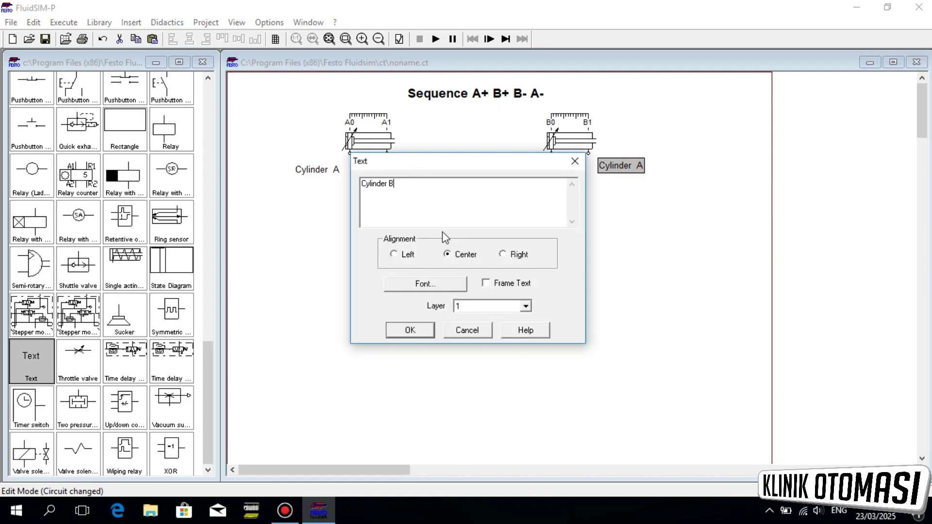
{"action": "left_click", "coordinate": [417, 336]}
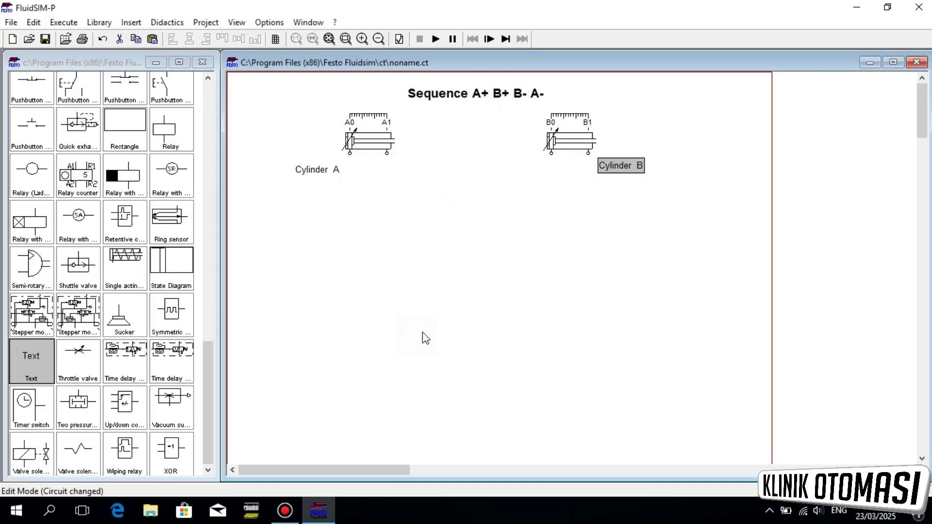
{"action": "left_click", "coordinate": [586, 301]}
Insert a one-way flow control valve below cylinder A and rotate it 270°
{"action": "scroll", "coordinate": [51, 170], "scroll_direction": "up", "scroll_amount": 6}
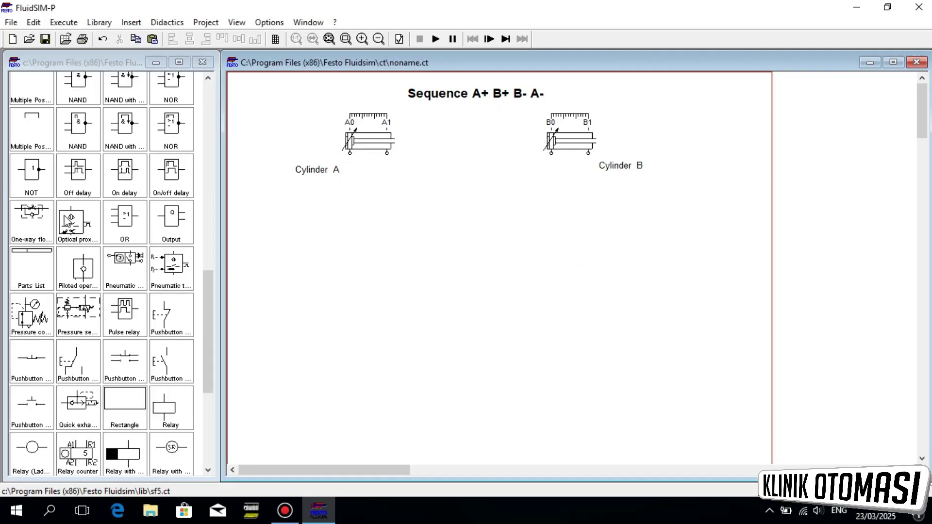
{"action": "left_click_drag", "start_coordinate": [43, 221], "coordinate": [348, 216]}
{"action": "right_click", "coordinate": [350, 216]}
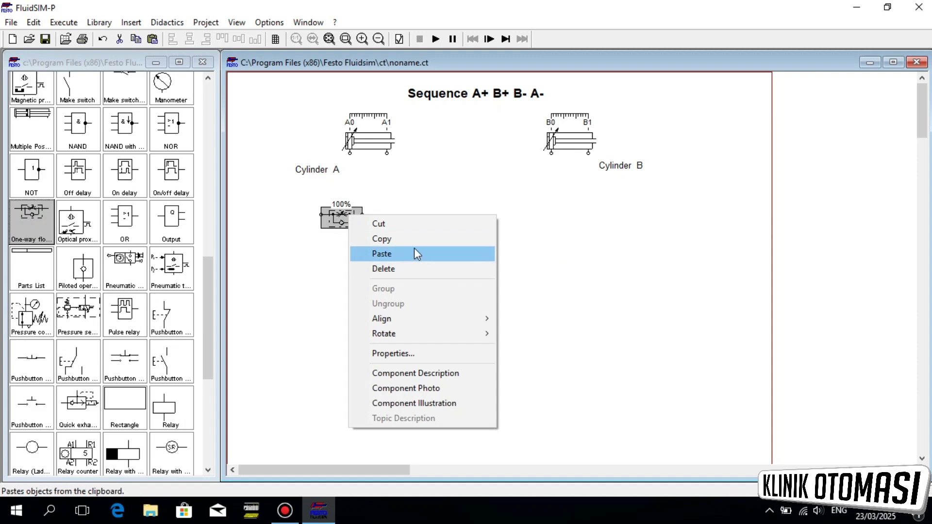
{"action": "mouse_move", "coordinate": [409, 336]}
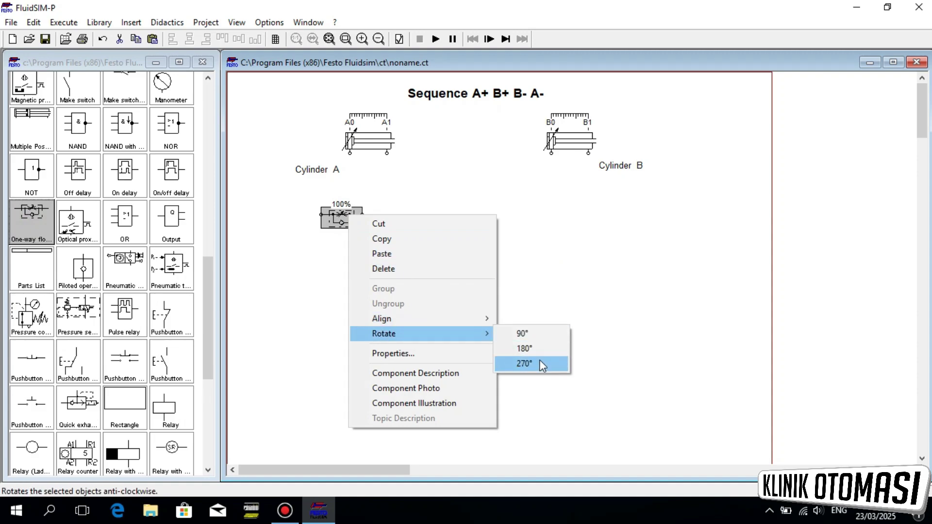
{"action": "left_click", "coordinate": [540, 364]}
Copy the rotated one-way flow control valve and place the duplicate beneath cylinder A's A1-side port
{"action": "right_click", "coordinate": [346, 221]}
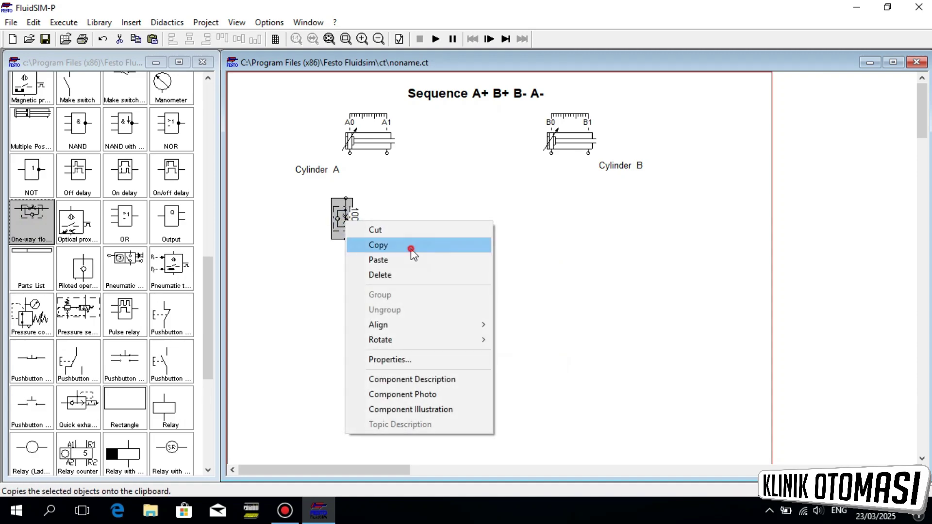
{"action": "left_click", "coordinate": [412, 253]}
{"action": "left_click", "coordinate": [396, 223]}
{"action": "right_click", "coordinate": [397, 224]}
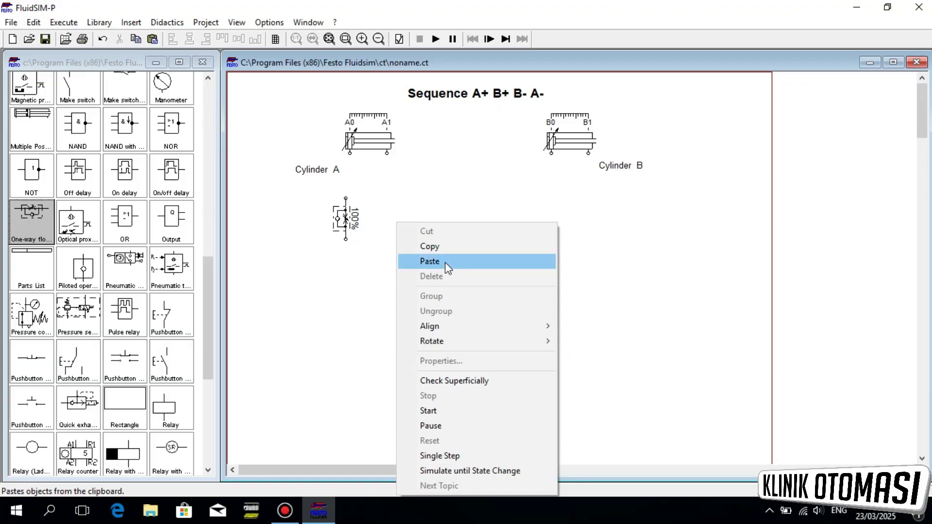
{"action": "left_click", "coordinate": [447, 268]}
{"action": "left_click_drag", "start_coordinate": [593, 297], "coordinate": [386, 204]}
{"action": "left_click", "coordinate": [474, 223]}
Set the opening level of both one-way flow control valves under cylinder A to 50%
{"action": "double_click", "coordinate": [344, 201]}
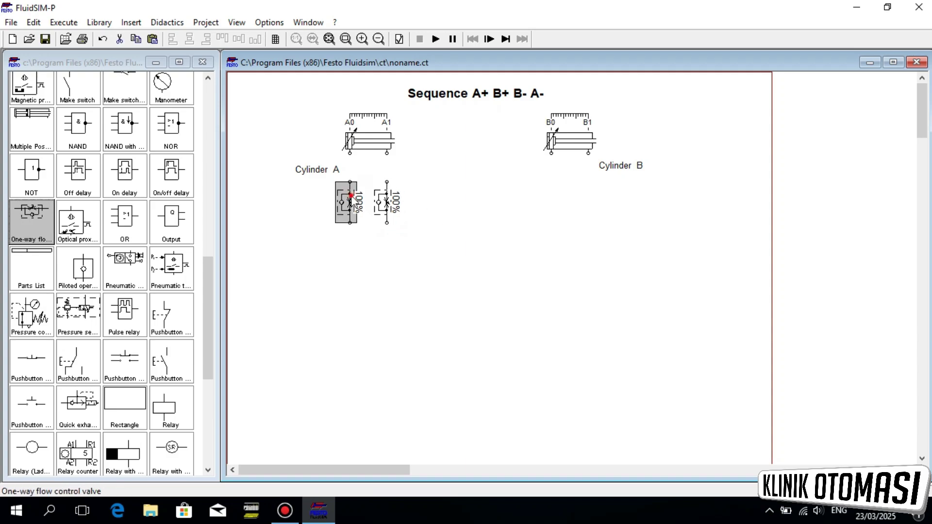
{"action": "left_click", "coordinate": [461, 241]}
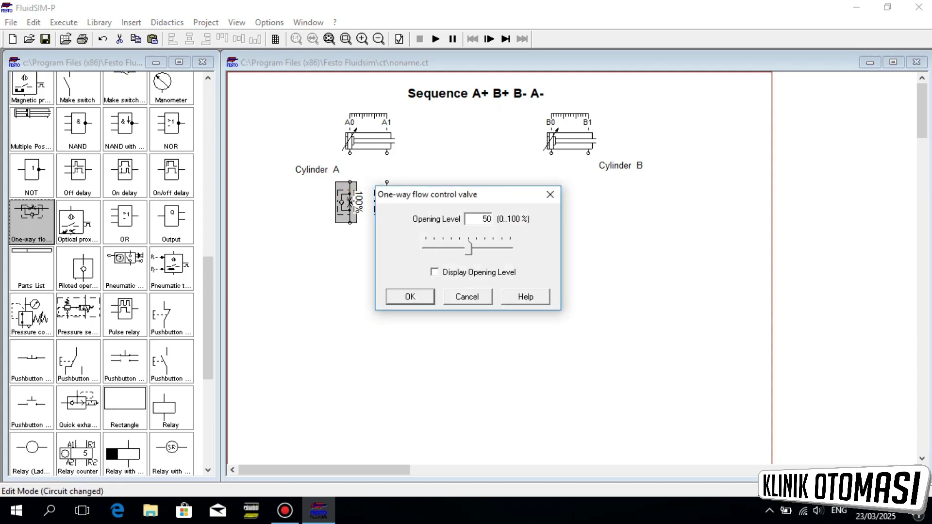
{"action": "left_click", "coordinate": [413, 296]}
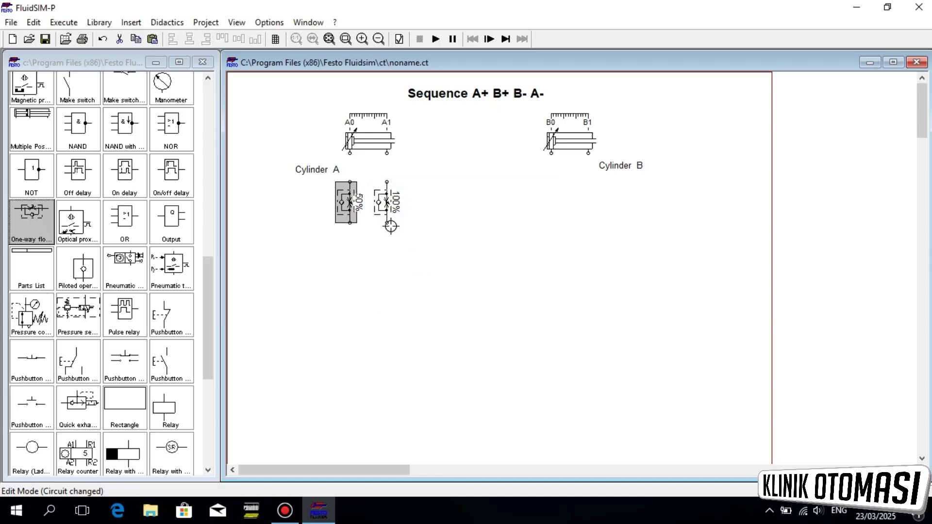
{"action": "left_click", "coordinate": [382, 203]}
{"action": "double_click", "coordinate": [382, 203]}
{"action": "left_click", "coordinate": [483, 249]}
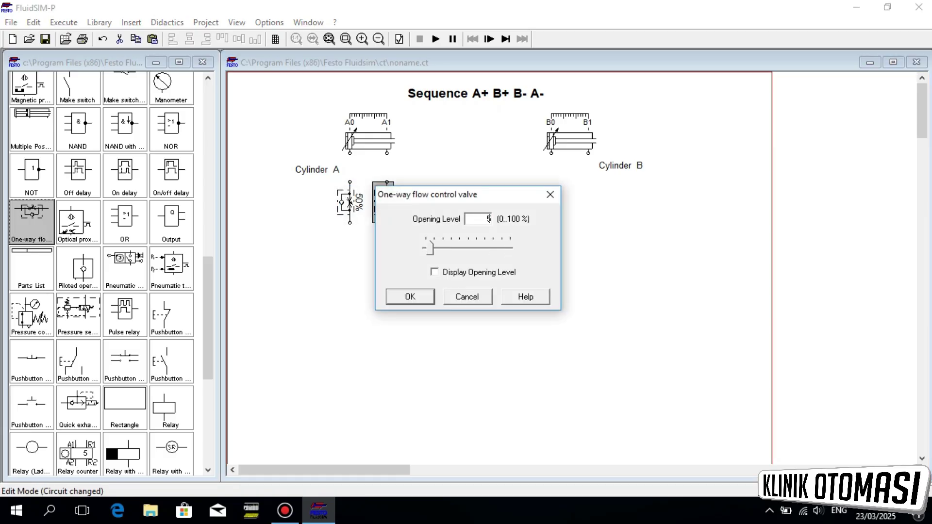
{"action": "left_click", "coordinate": [414, 298]}
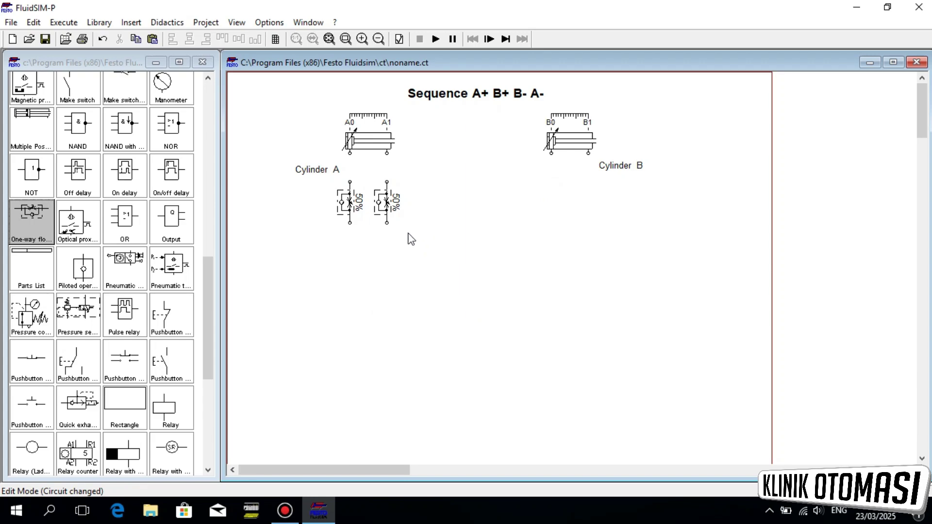
Copy cylinder A's pair of one-way flow control valves and place the duplicates beneath cylinder B's ports
{"action": "left_click_drag", "start_coordinate": [411, 239], "coordinate": [334, 181]}
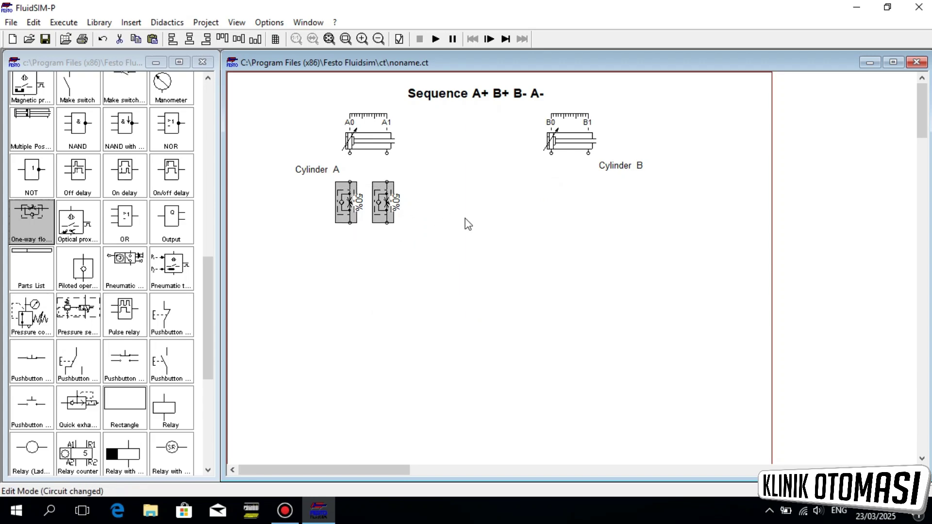
{"action": "right_click", "coordinate": [448, 221]}
{"action": "left_click", "coordinate": [495, 242]}
{"action": "left_click", "coordinate": [499, 229]}
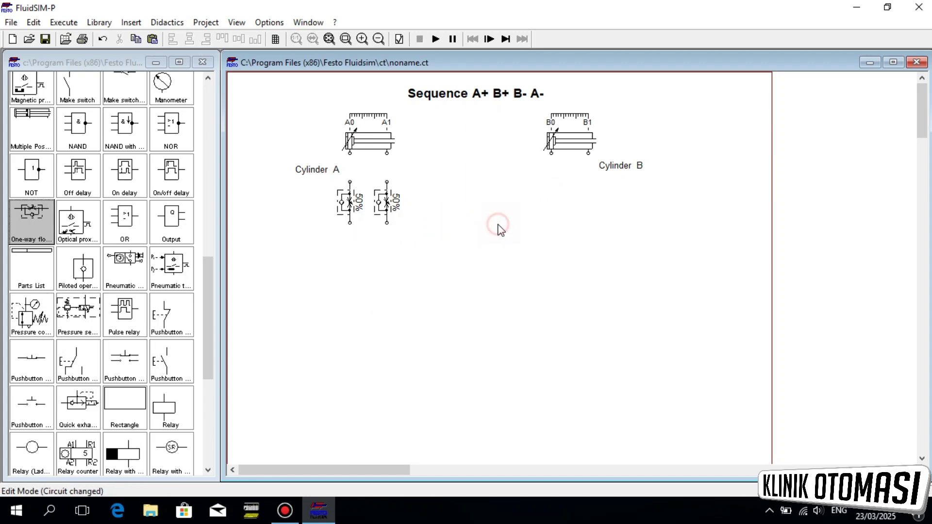
{"action": "key", "text": "ctrl+v"}
{"action": "left_click_drag", "start_coordinate": [575, 292], "coordinate": [551, 199]}
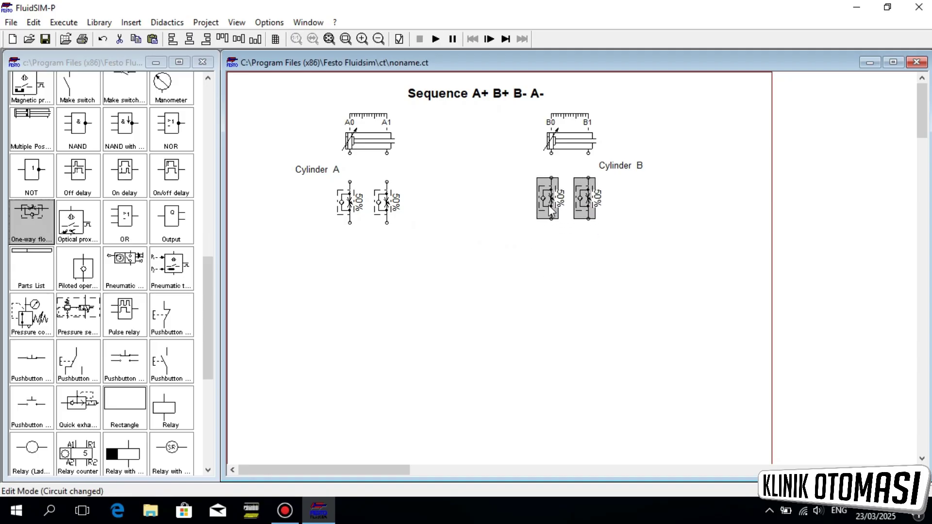
{"action": "left_click", "coordinate": [578, 292]}
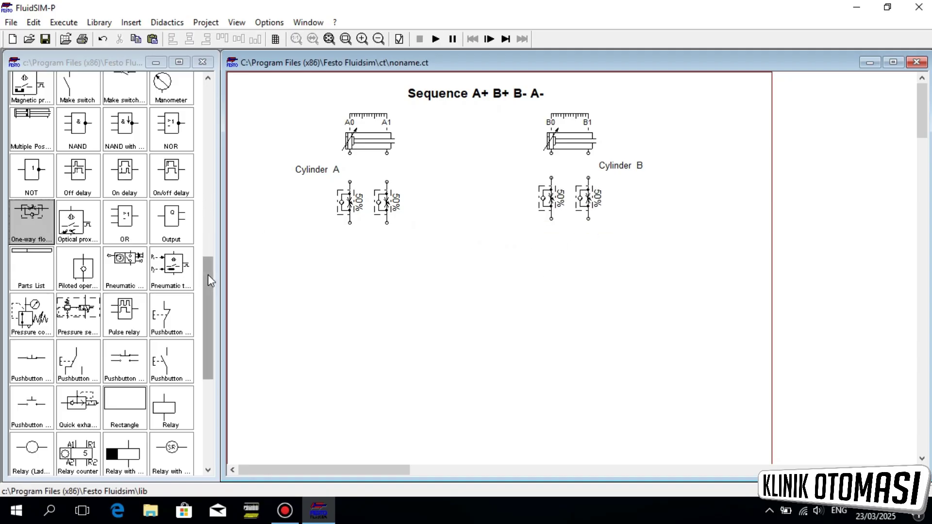
Insert a 5/n way valve below cylinder A's flow control valves and give it pneumatic actuation on both sides
{"action": "left_click_drag", "start_coordinate": [208, 275], "coordinate": [208, 85]}
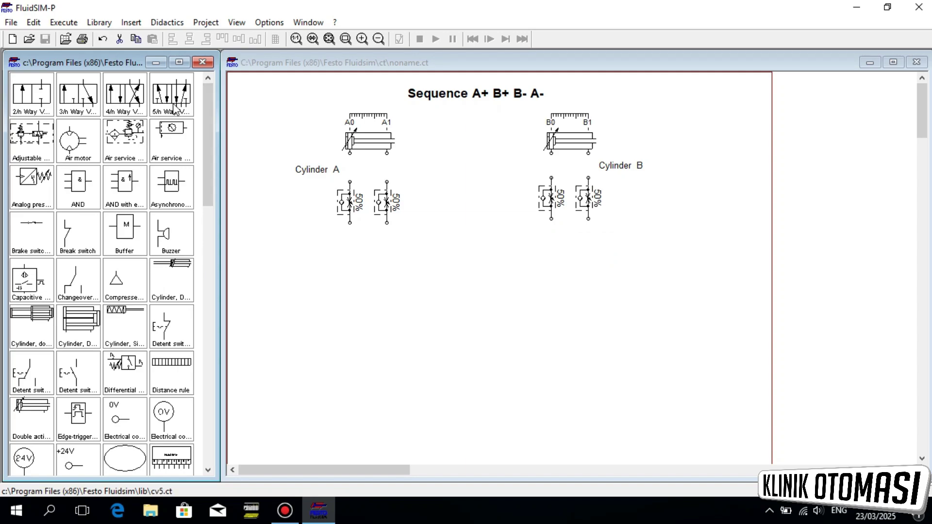
{"action": "left_click_drag", "start_coordinate": [174, 104], "coordinate": [365, 274]}
{"action": "double_click", "coordinate": [362, 269]}
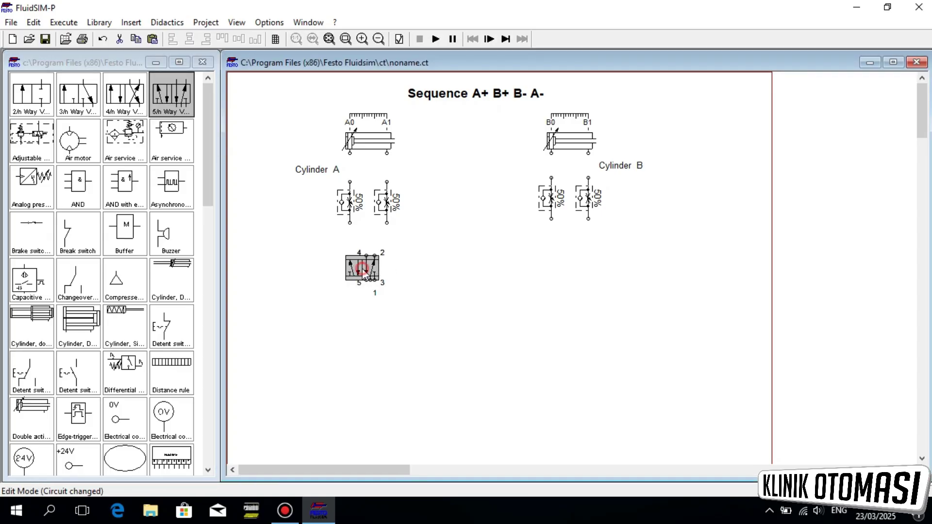
{"action": "left_click", "coordinate": [363, 290]}
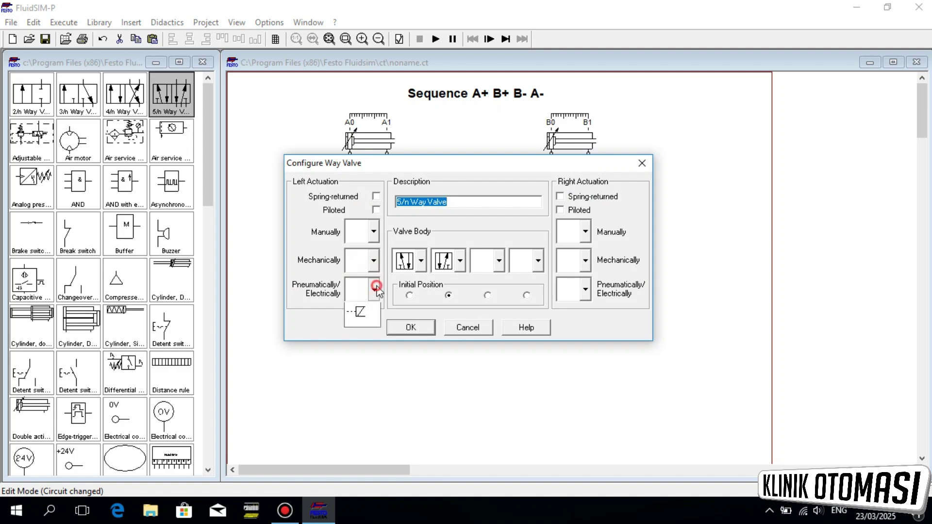
{"action": "left_click", "coordinate": [366, 353]}
{"action": "left_click", "coordinate": [564, 288]}
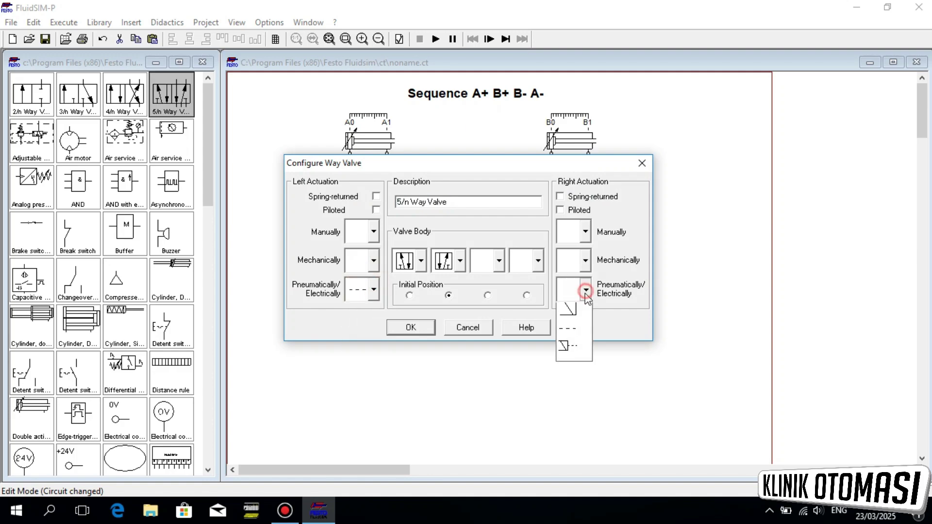
{"action": "left_click", "coordinate": [564, 353]}
{"action": "left_click", "coordinate": [421, 328]}
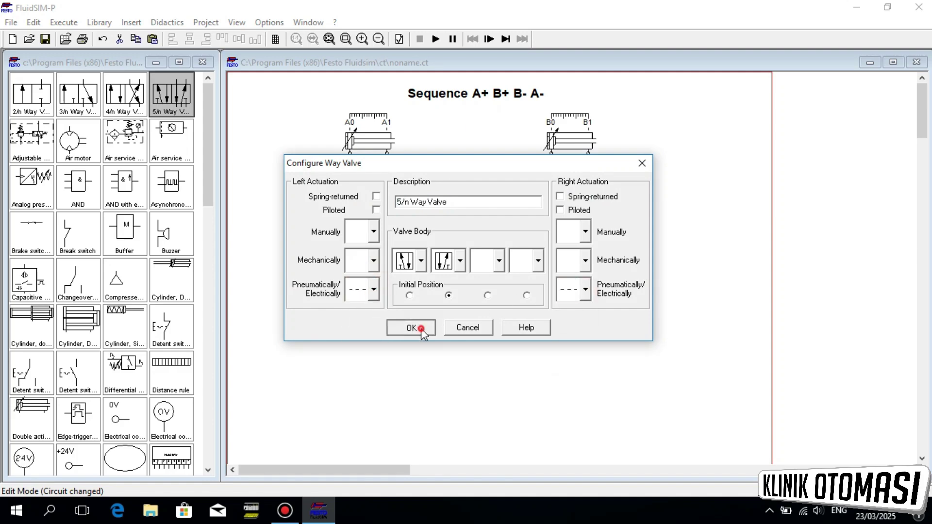
Copy the configured 5/n way valve beneath cylinder B's flow control valves and align both way valves under their cylinders
{"action": "left_click", "coordinate": [358, 264]}
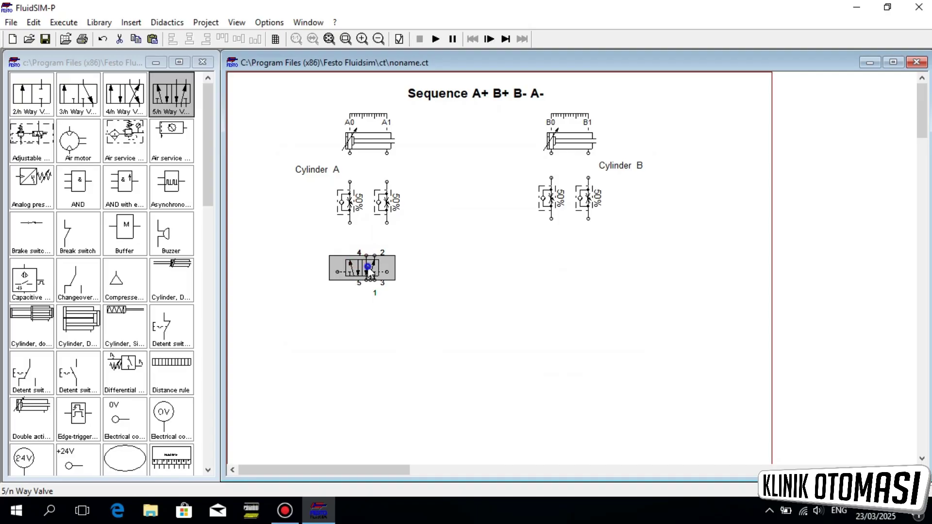
{"action": "right_click", "coordinate": [368, 265]}
{"action": "left_click", "coordinate": [422, 290]}
{"action": "right_click", "coordinate": [580, 270]}
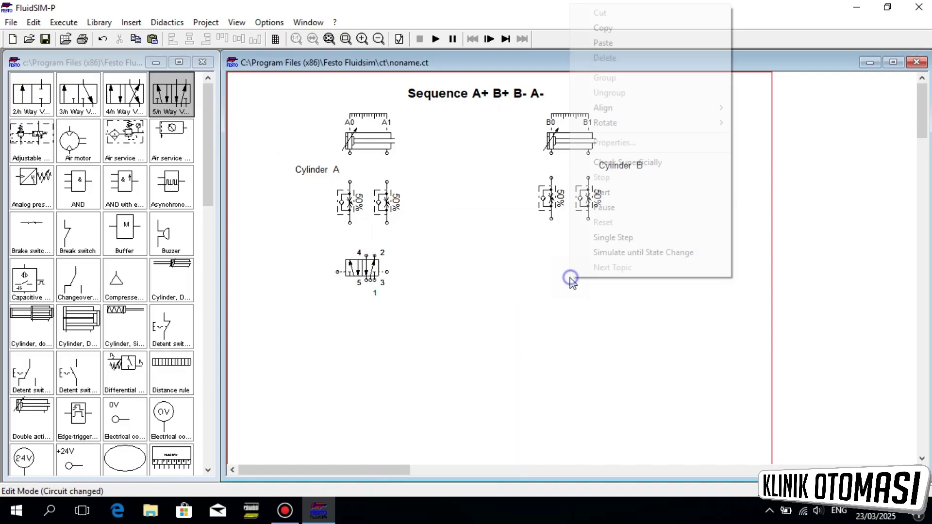
{"action": "left_click", "coordinate": [620, 43]}
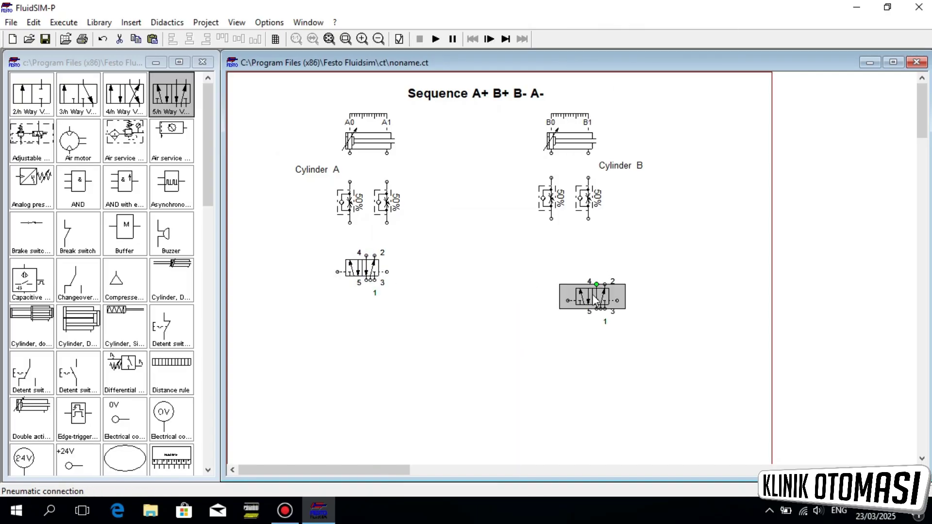
{"action": "left_click_drag", "start_coordinate": [588, 296], "coordinate": [559, 262]}
{"action": "left_click_drag", "start_coordinate": [374, 266], "coordinate": [373, 258]}
{"action": "left_click", "coordinate": [469, 263]}
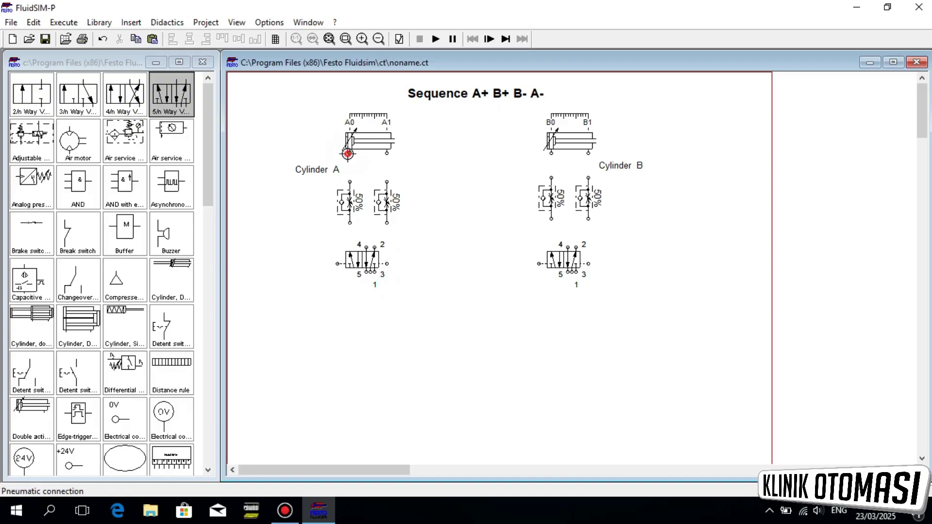
Connect both cylinders through their one-way flow control valves to ports 4 and 2 of their 5/n way valves
{"action": "left_click_drag", "start_coordinate": [350, 153], "coordinate": [387, 153]}
{"action": "left_click_drag", "start_coordinate": [350, 222], "coordinate": [387, 223]}
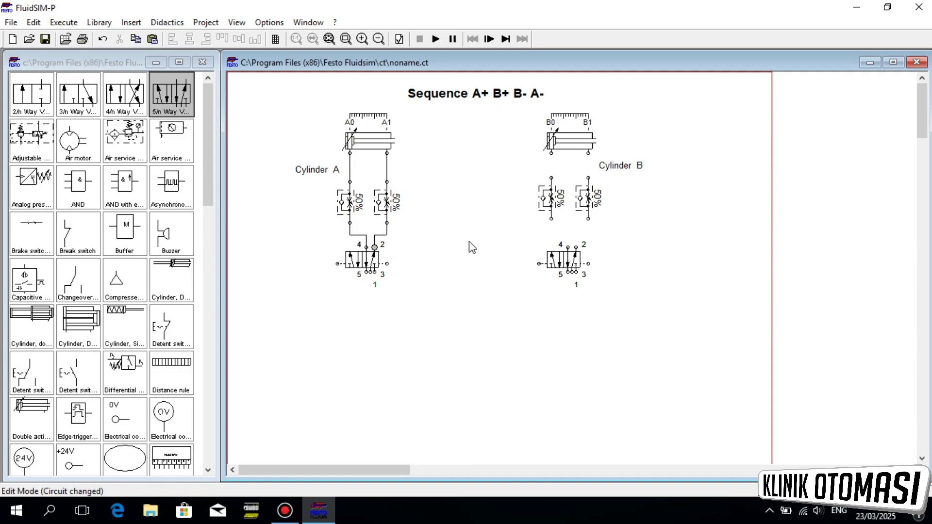
{"action": "left_click_drag", "start_coordinate": [551, 153], "coordinate": [551, 178]}
{"action": "left_click_drag", "start_coordinate": [588, 153], "coordinate": [588, 178]}
{"action": "left_click_drag", "start_coordinate": [552, 222], "coordinate": [577, 247]}
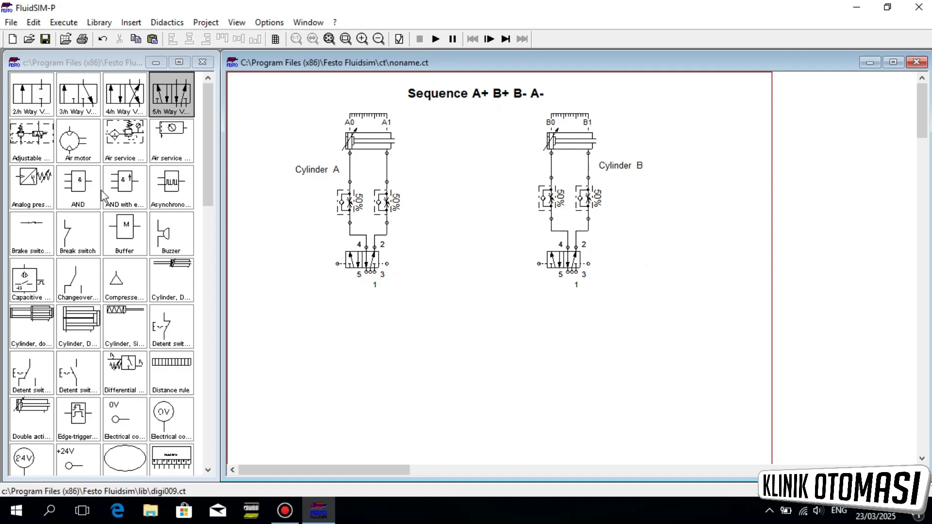
Insert a manometer below and to the left of cylinder A's 5/n way valve
{"action": "left_click_drag", "start_coordinate": [209, 184], "coordinate": [205, 268]}
{"action": "left_click_drag", "start_coordinate": [205, 278], "coordinate": [204, 296]}
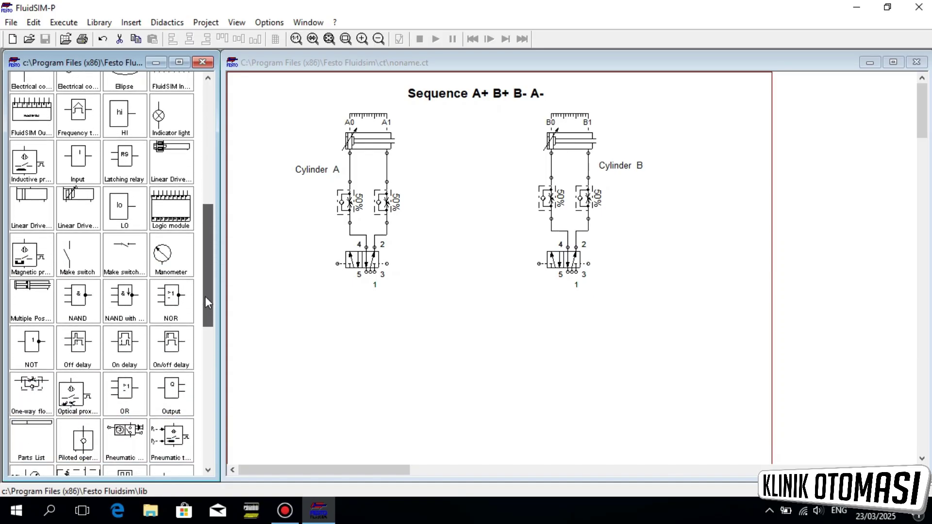
{"action": "scroll", "coordinate": [145, 362], "scroll_direction": "down", "scroll_amount": 8}
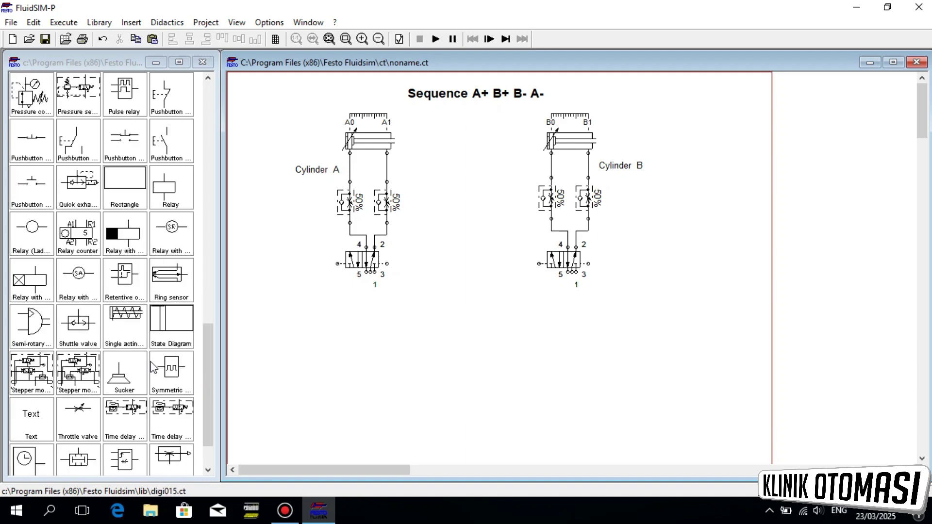
{"action": "scroll", "coordinate": [153, 367], "scroll_direction": "down", "scroll_amount": 1}
{"action": "scroll", "coordinate": [165, 359], "scroll_direction": "up", "scroll_amount": 5}
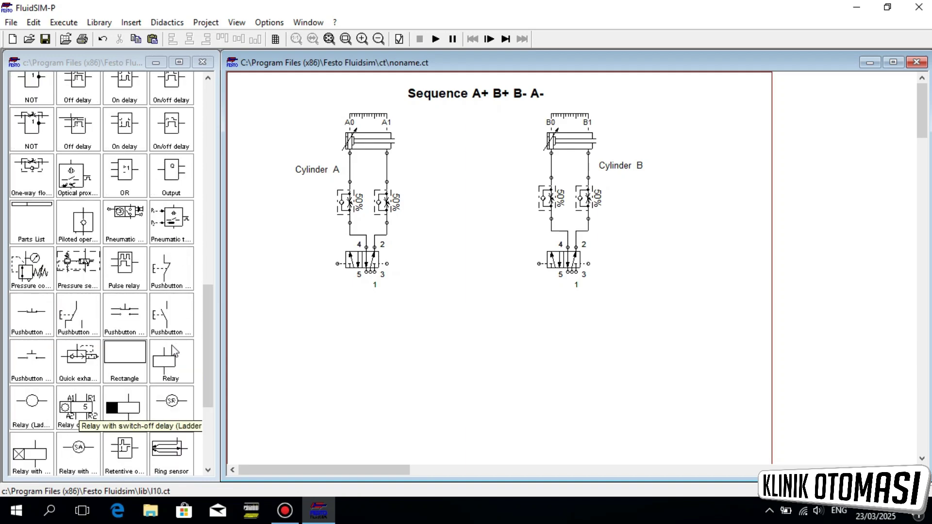
{"action": "scroll", "coordinate": [173, 351], "scroll_direction": "up", "scroll_amount": 2}
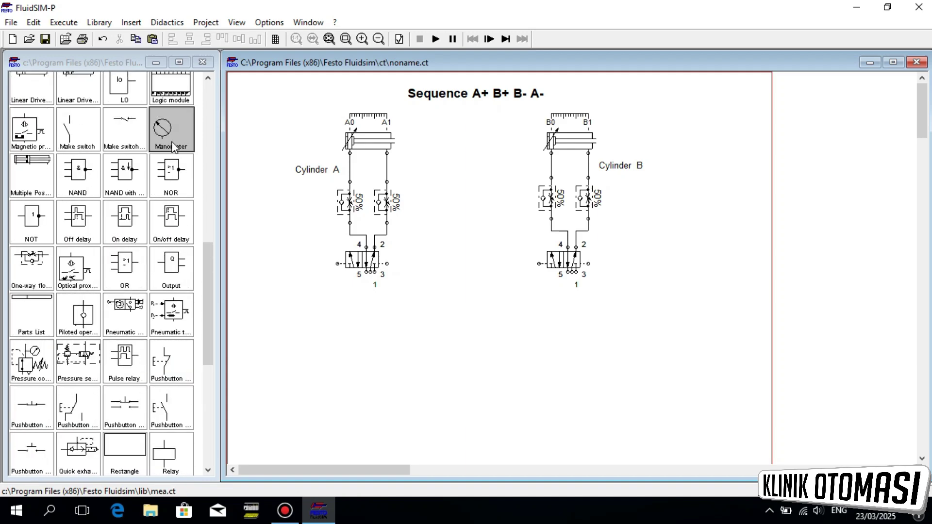
{"action": "left_click_drag", "start_coordinate": [171, 139], "coordinate": [288, 318]}
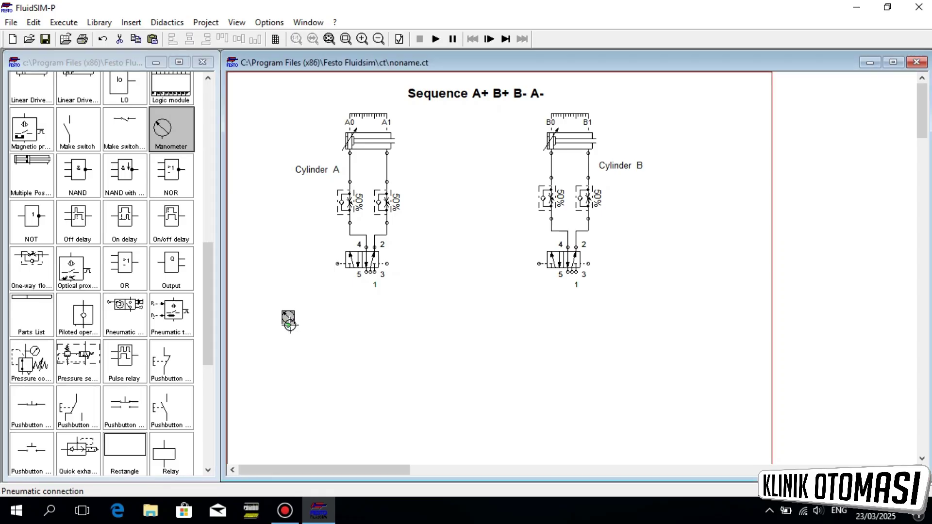
Copy the manometer and place the duplicate below and to the right of cylinder B's 5/n way valve
{"action": "right_click", "coordinate": [288, 319]}
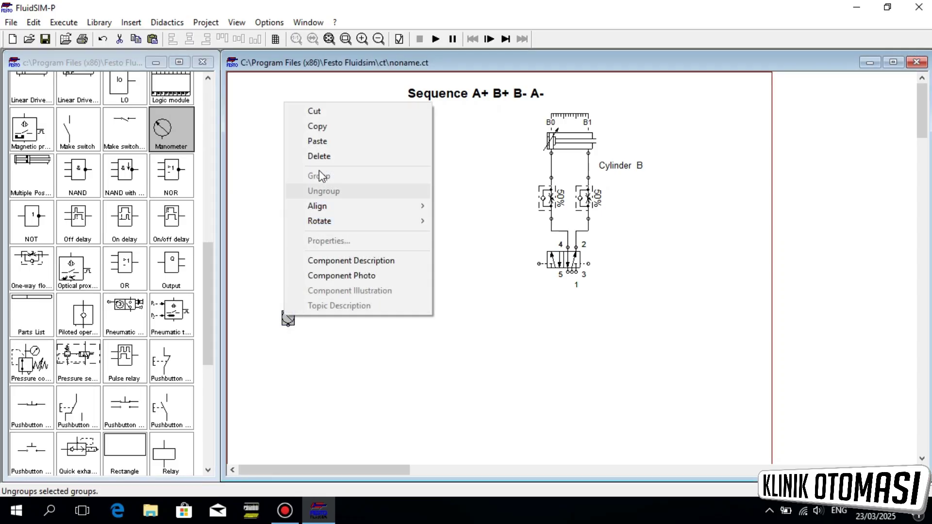
{"action": "left_click", "coordinate": [334, 126]}
{"action": "left_click", "coordinate": [350, 312]}
{"action": "right_click", "coordinate": [351, 321]}
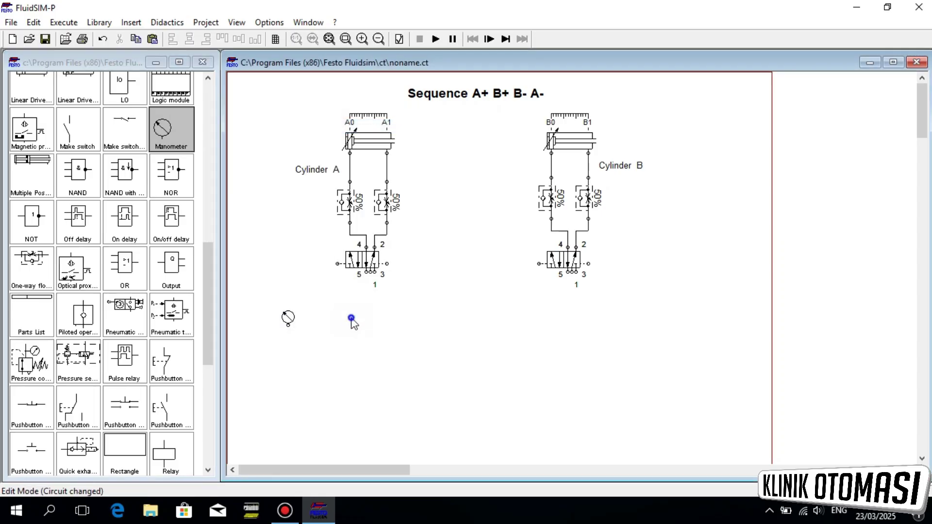
{"action": "left_click", "coordinate": [384, 83]}
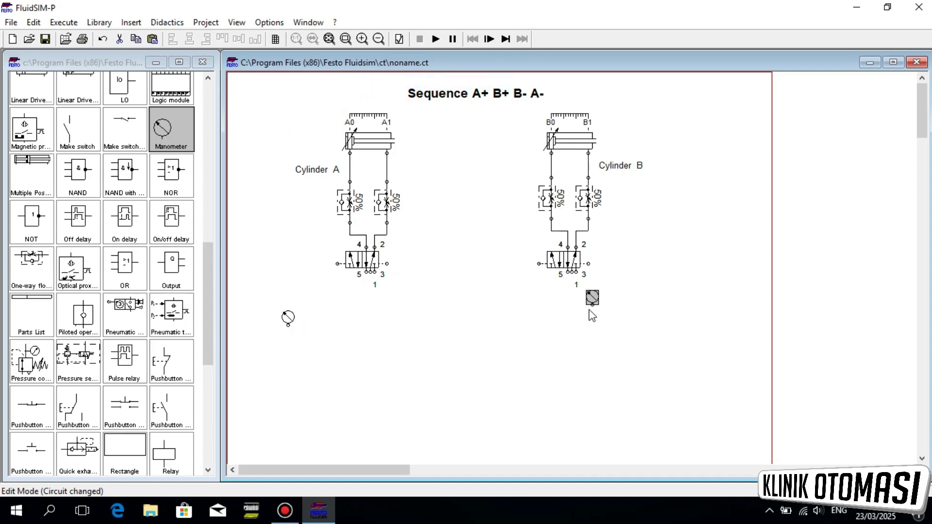
{"action": "left_click_drag", "start_coordinate": [593, 300], "coordinate": [617, 315]}
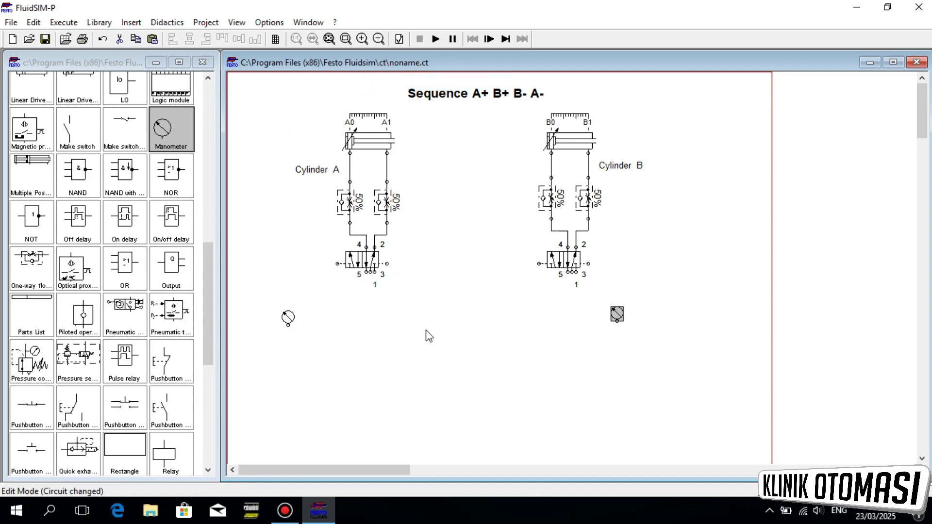
Connect the two manometers with a pneumatic line, then rotate the right manometer 270° and move it level with the line
{"action": "left_click_drag", "start_coordinate": [289, 324], "coordinate": [617, 320]}
{"action": "left_click", "coordinate": [617, 314]}
{"action": "right_click", "coordinate": [617, 314]}
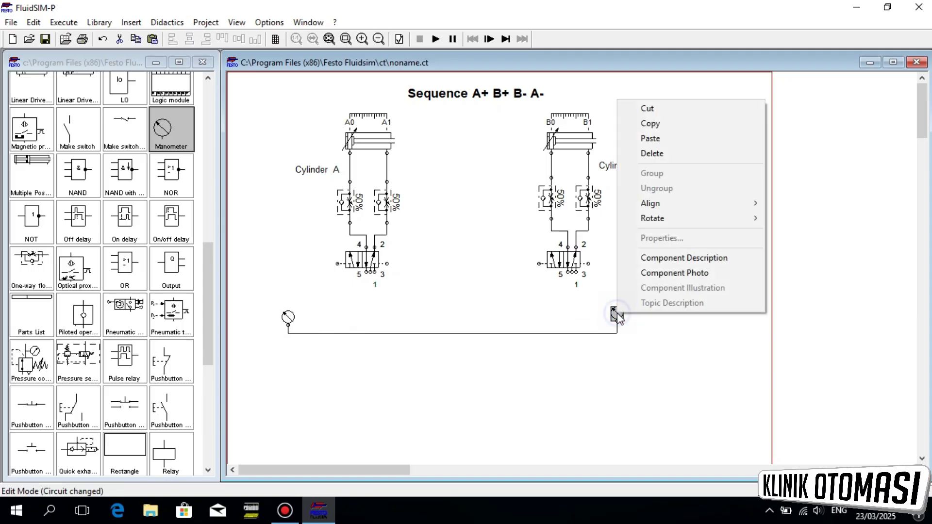
{"action": "mouse_move", "coordinate": [711, 219]}
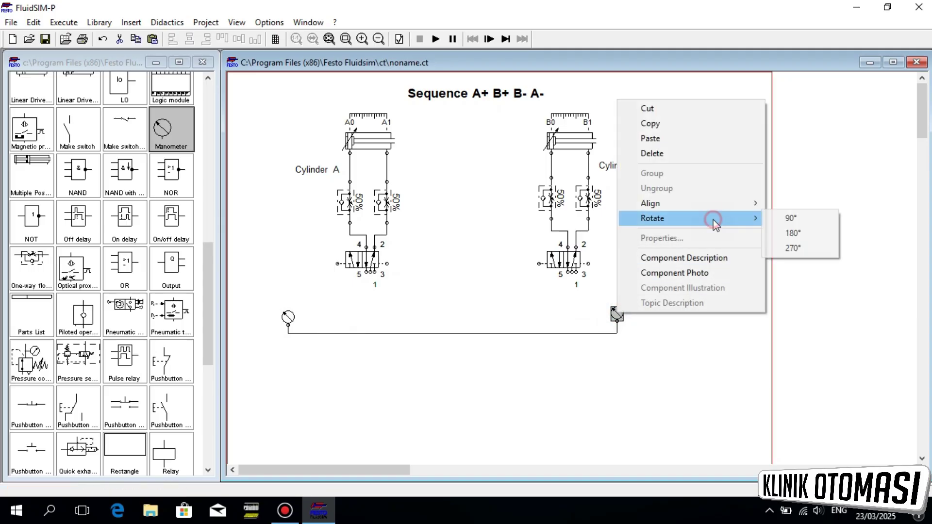
{"action": "left_click", "coordinate": [796, 248]}
{"action": "left_click_drag", "start_coordinate": [619, 314], "coordinate": [620, 336]}
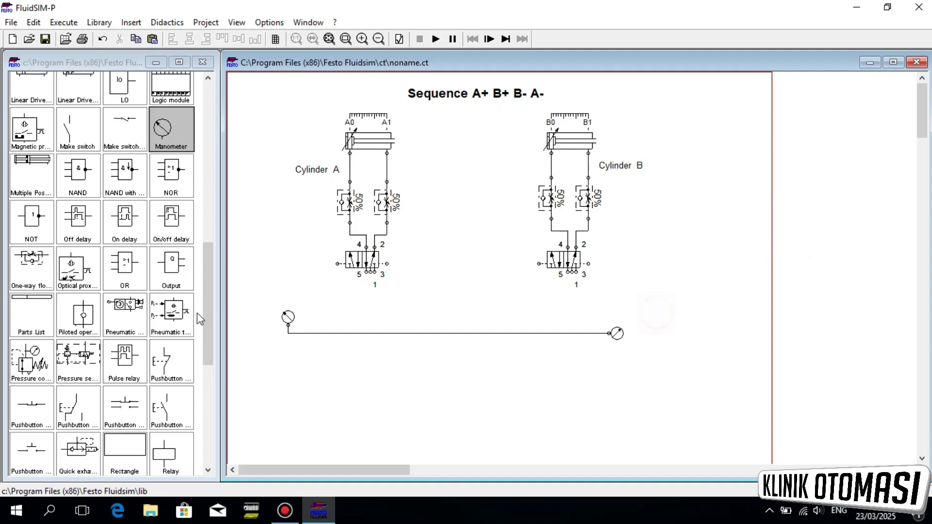
Rotate the left manometer 90° and move the right manometer level with it so the connecting line runs straight
{"action": "right_click", "coordinate": [288, 317]}
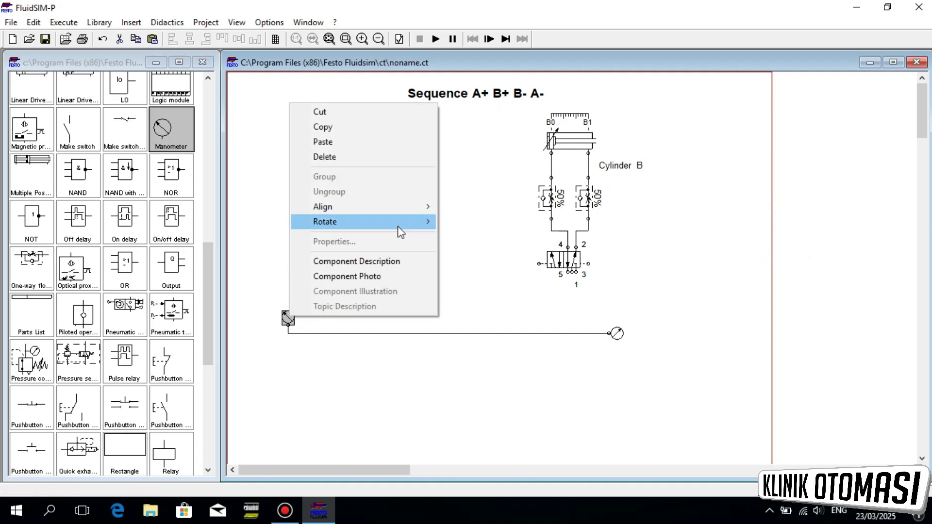
{"action": "mouse_move", "coordinate": [399, 224]}
{"action": "left_click", "coordinate": [466, 221]}
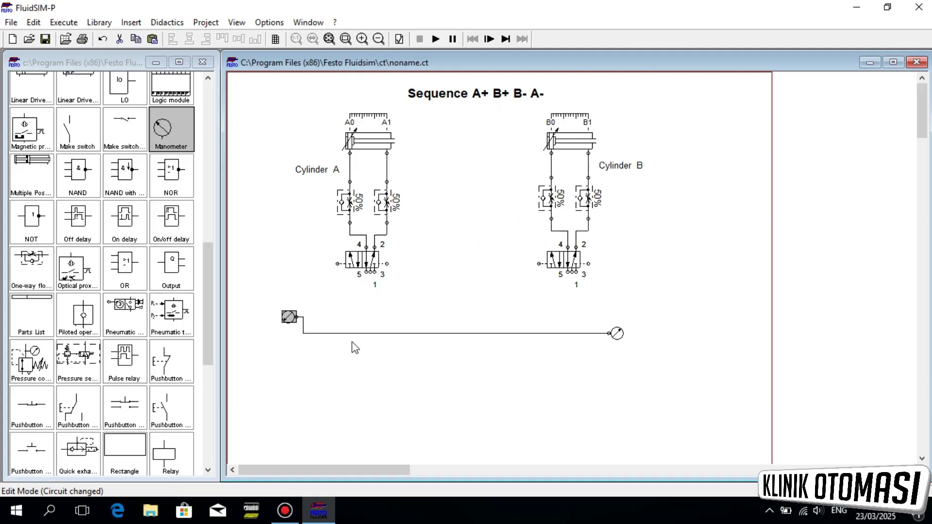
{"action": "left_click_drag", "start_coordinate": [619, 333], "coordinate": [268, 306]}
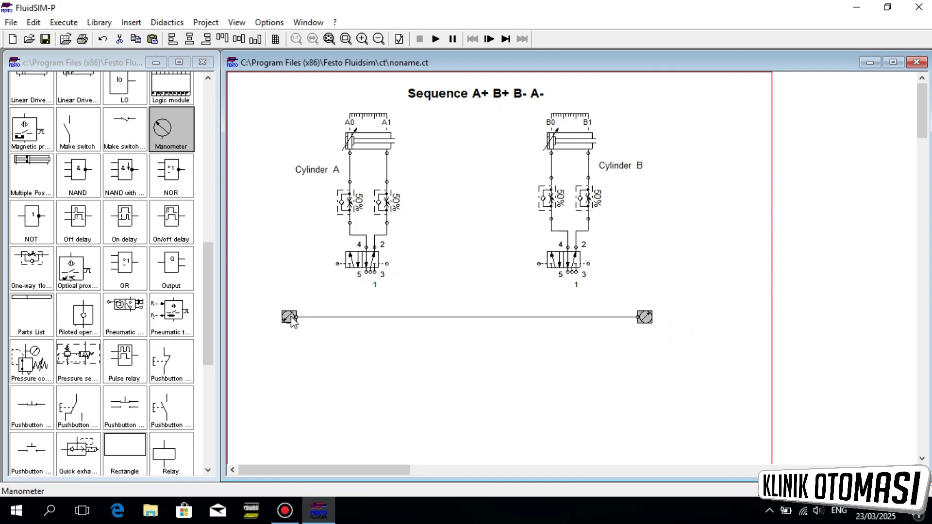
Copy the line with its two manometers and place the duplicate directly below the original
{"action": "right_click", "coordinate": [291, 321]}
{"action": "left_click", "coordinate": [326, 339]}
{"action": "left_click", "coordinate": [332, 346]}
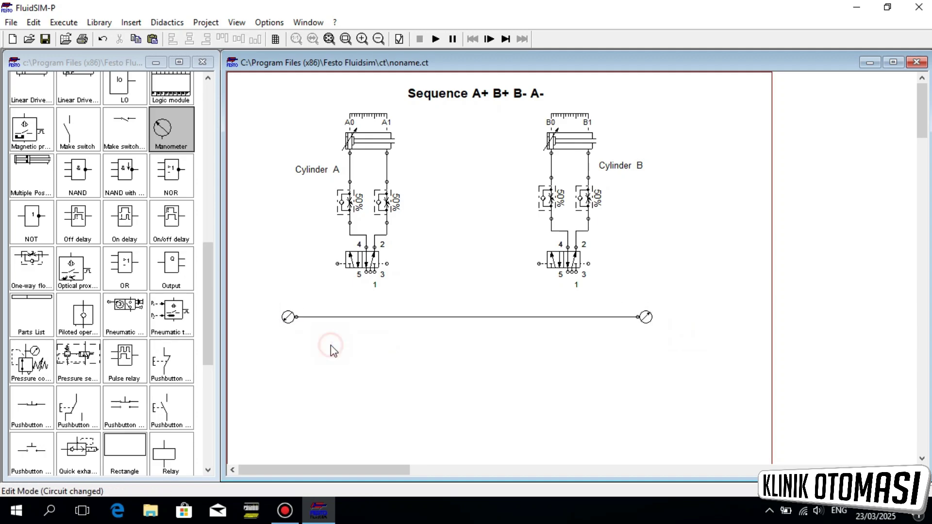
{"action": "right_click", "coordinate": [331, 346]}
{"action": "left_click", "coordinate": [388, 111]}
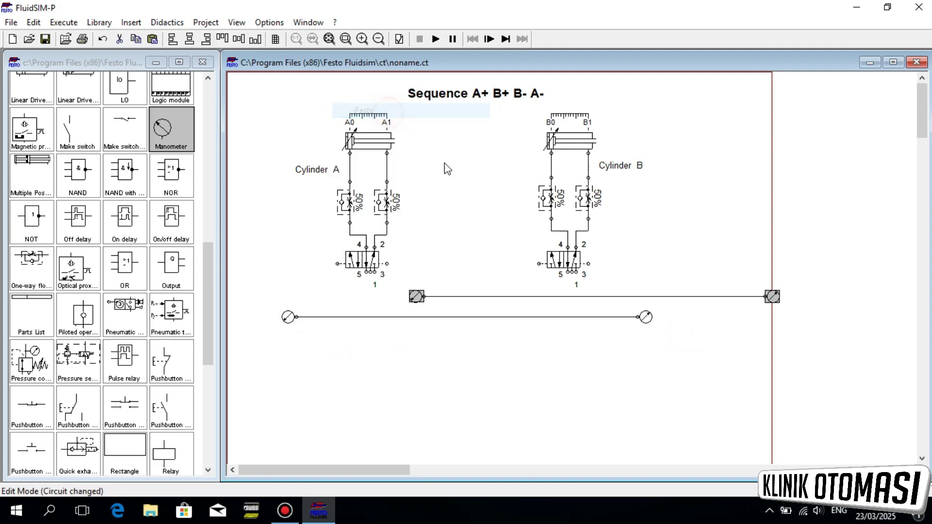
{"action": "left_click_drag", "start_coordinate": [771, 297], "coordinate": [644, 338]}
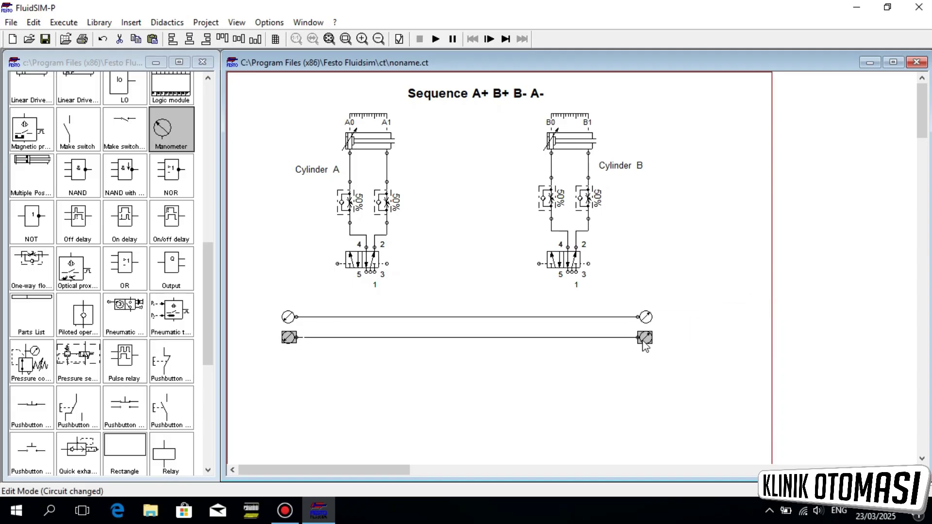
{"action": "left_click", "coordinate": [697, 314]}
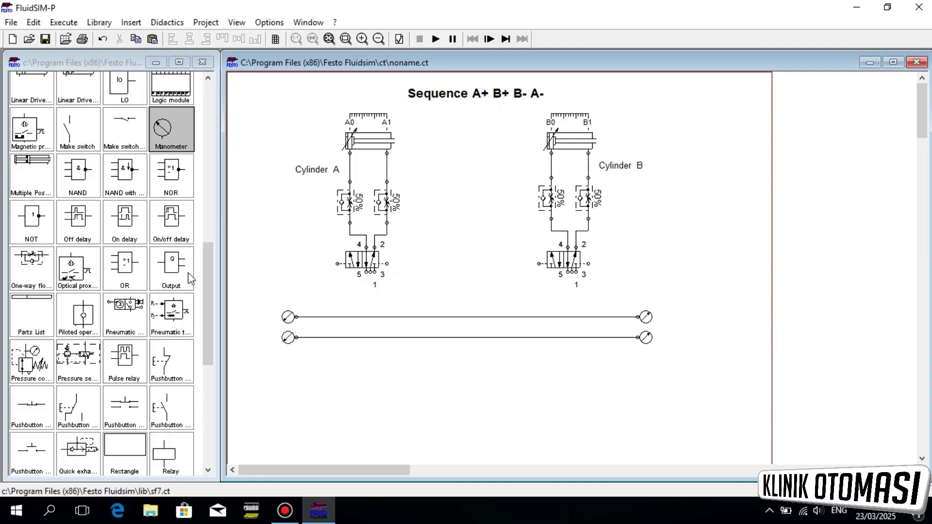
Add the text label "Group I" beside the right end of the upper manometer line
{"action": "scroll", "coordinate": [188, 369], "scroll_direction": "down", "scroll_amount": 5}
{"action": "left_click", "coordinate": [30, 374]}
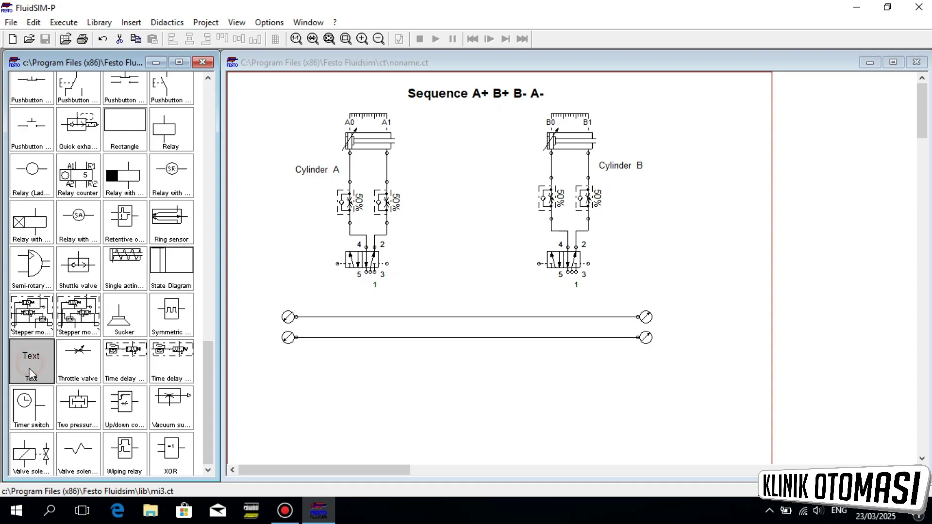
{"action": "left_click_drag", "start_coordinate": [30, 374], "coordinate": [684, 323]}
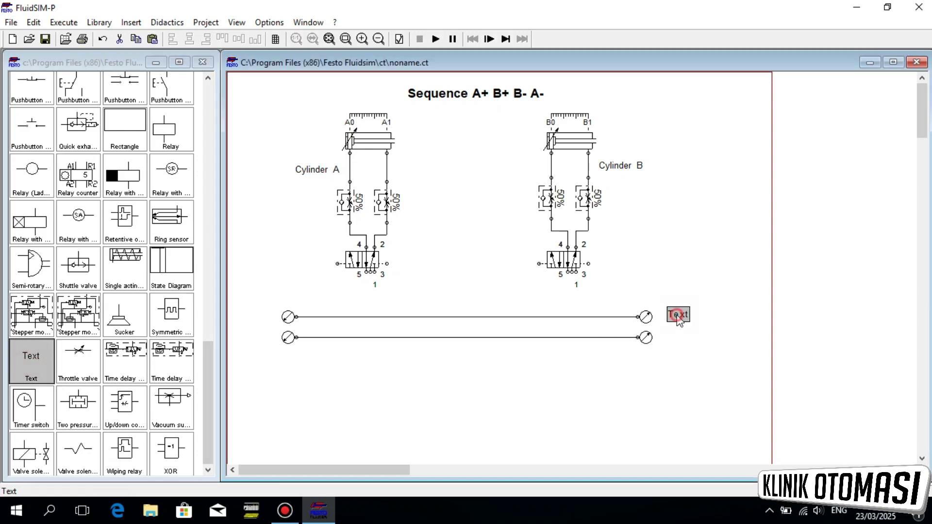
{"action": "double_click", "coordinate": [677, 316]}
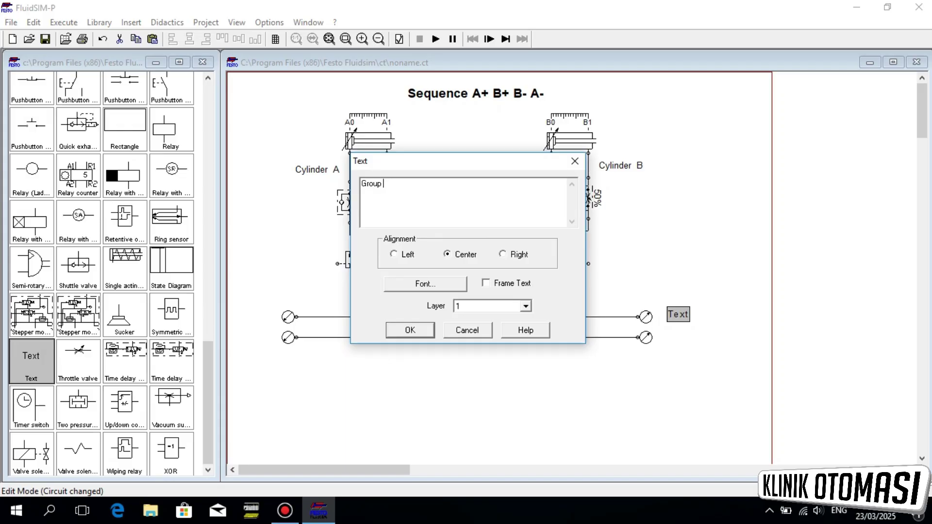
{"action": "left_click", "coordinate": [410, 329]}
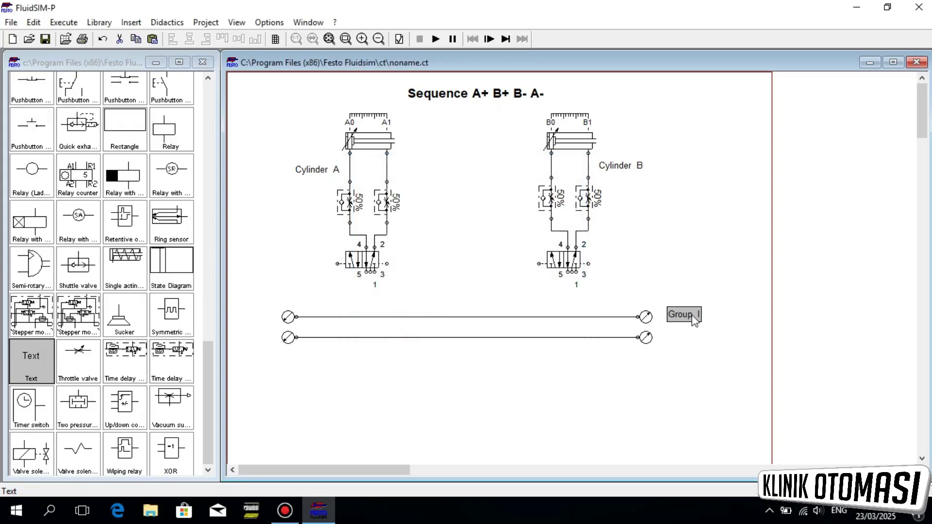
Copy the "Group I" label beside the lower manometer line and change the duplicate's text to "Group II"
{"action": "right_click", "coordinate": [688, 315]}
{"action": "left_click", "coordinate": [724, 124]}
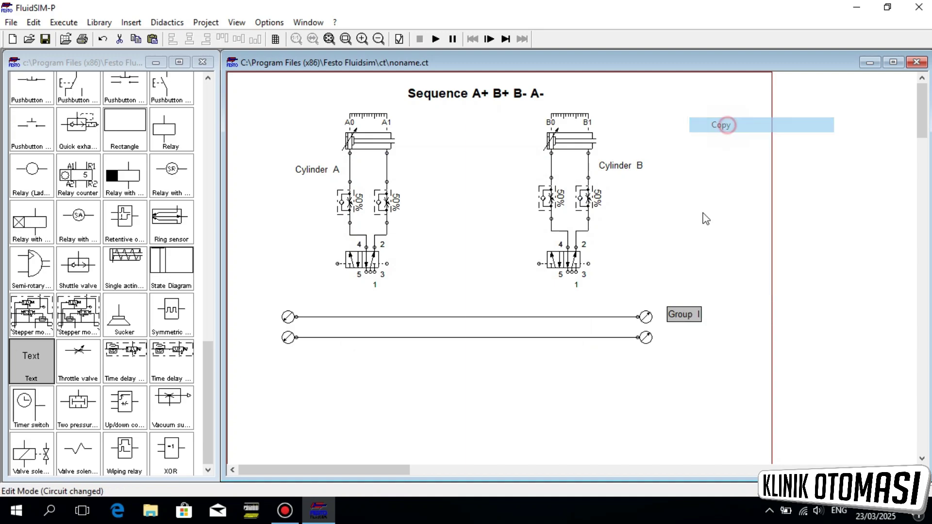
{"action": "right_click", "coordinate": [681, 334]}
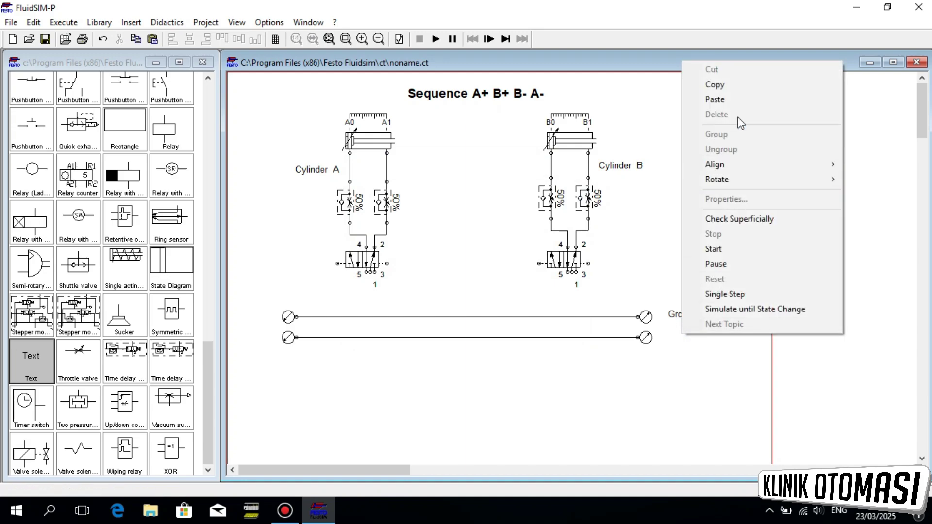
{"action": "left_click", "coordinate": [738, 100]}
{"action": "left_click_drag", "start_coordinate": [592, 296], "coordinate": [682, 335]}
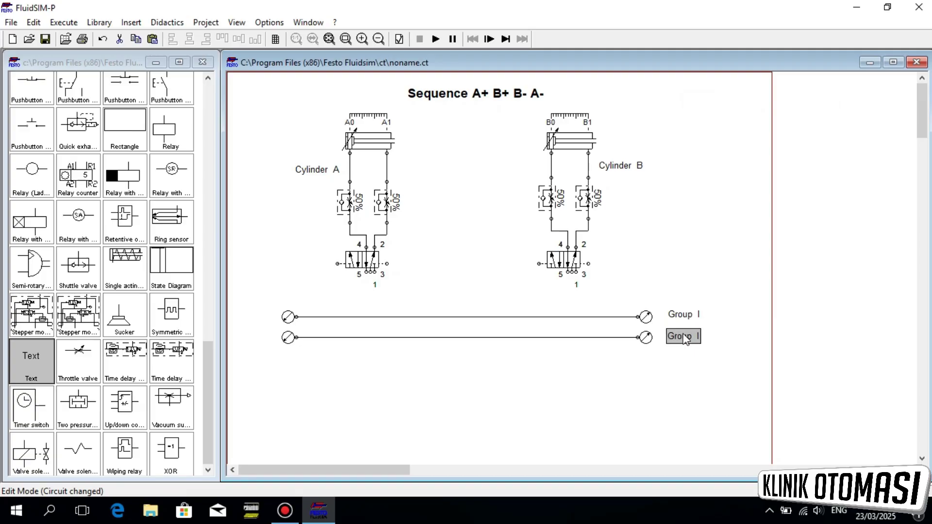
{"action": "double_click", "coordinate": [685, 338]}
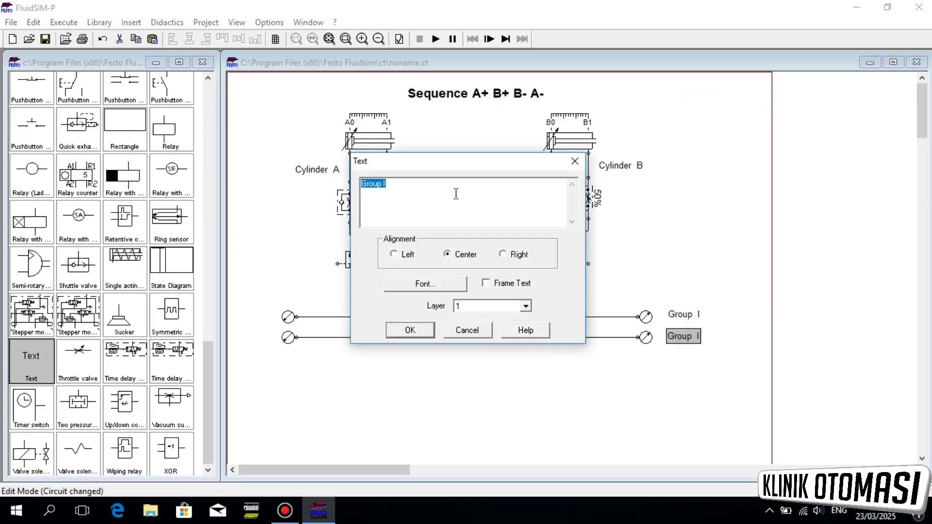
{"action": "left_click", "coordinate": [437, 184]}
{"action": "left_click", "coordinate": [430, 331]}
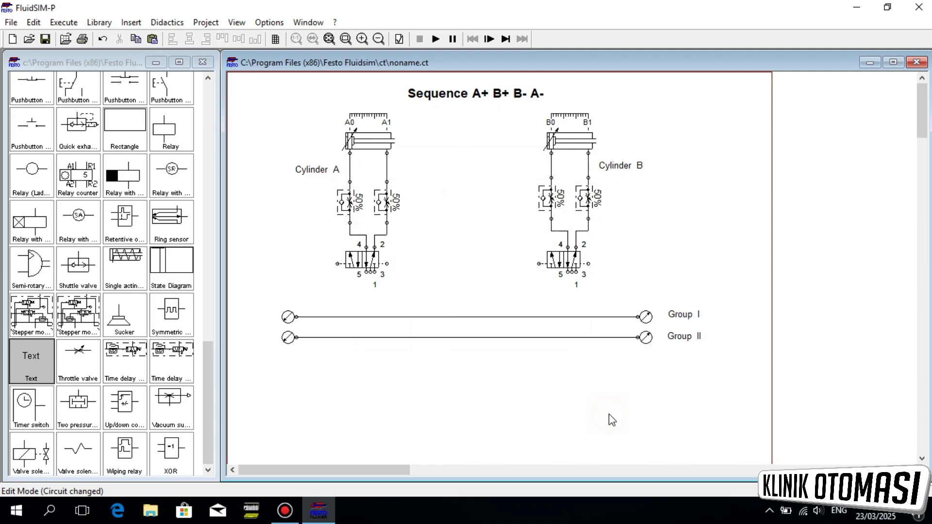
{"action": "left_click", "coordinate": [689, 340]}
{"action": "key", "text": "Right"}
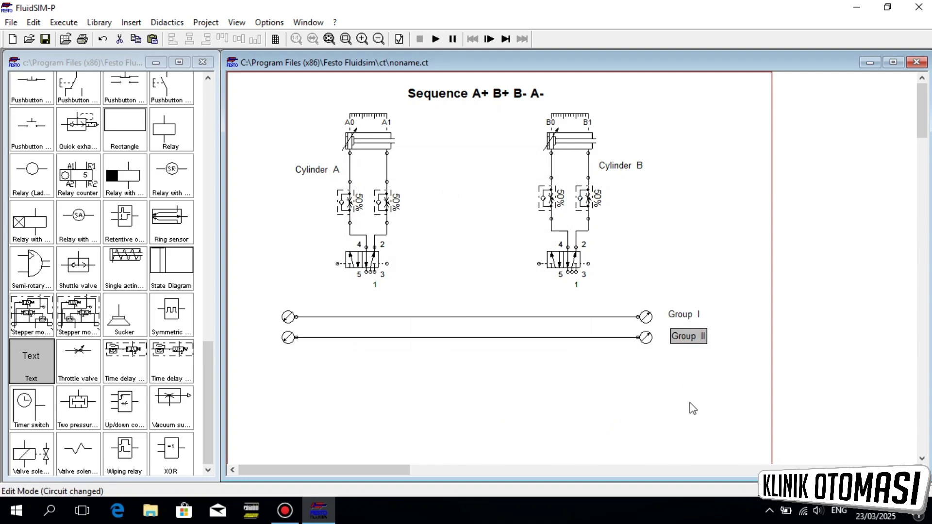
{"action": "key", "text": "Left"}
{"action": "left_click", "coordinate": [668, 394]}
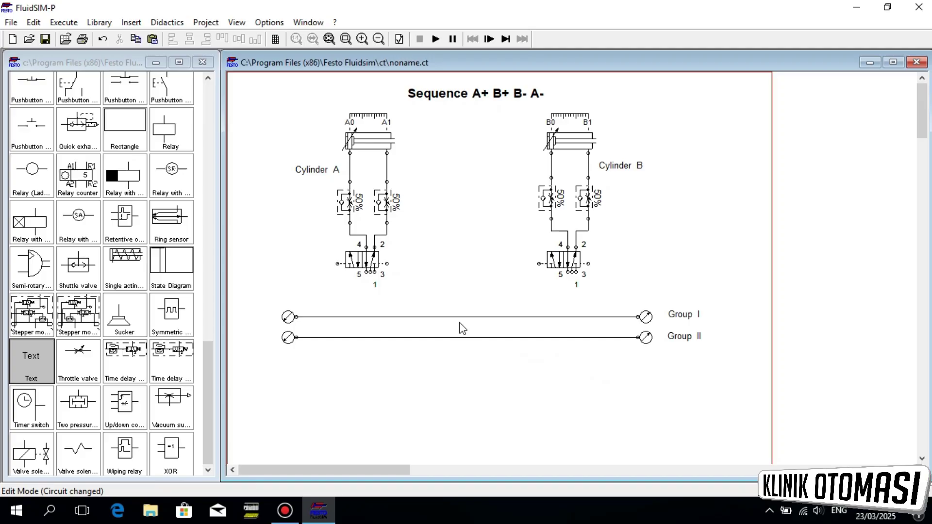
Copy Cylinder A's 5/n way valve and place the duplicate centrally below the two group lines
{"action": "left_click", "coordinate": [365, 265]}
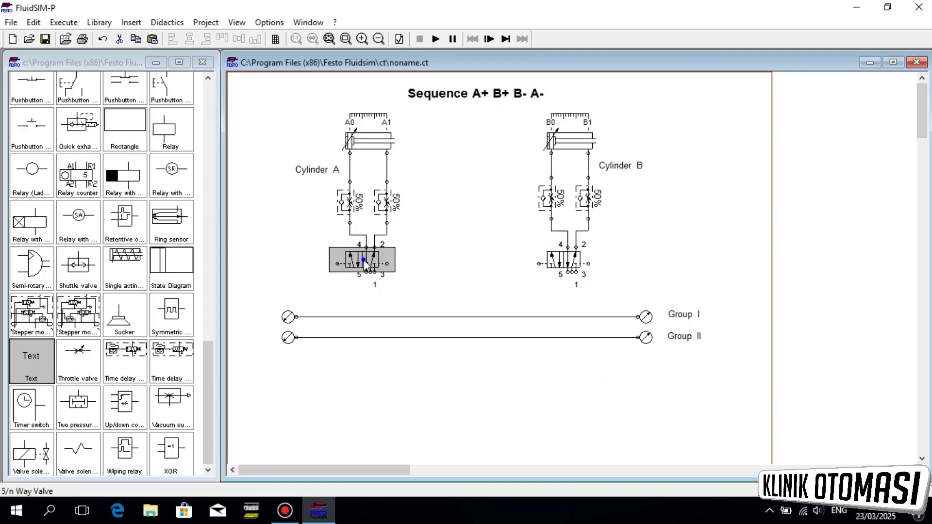
{"action": "right_click", "coordinate": [364, 262]}
{"action": "left_click", "coordinate": [417, 284]}
{"action": "left_click", "coordinate": [458, 392]}
{"action": "right_click", "coordinate": [470, 382]}
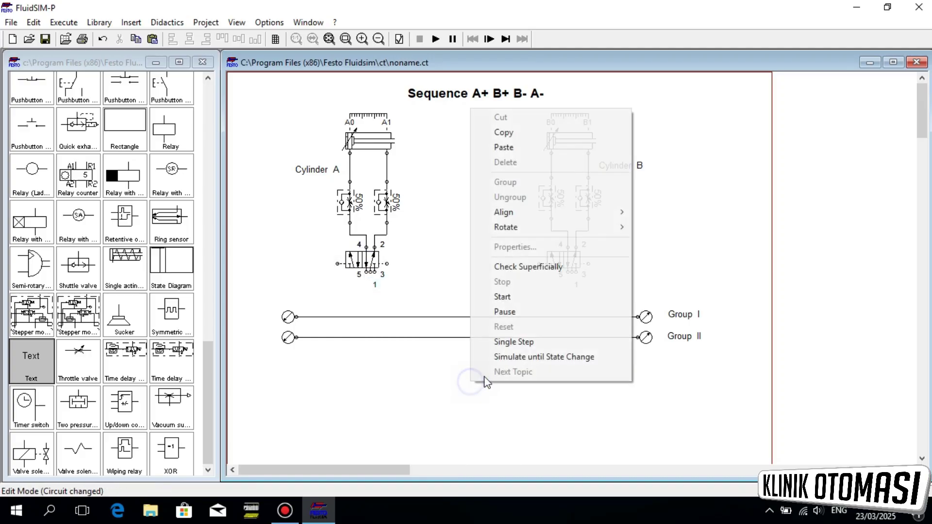
{"action": "left_click", "coordinate": [540, 145]}
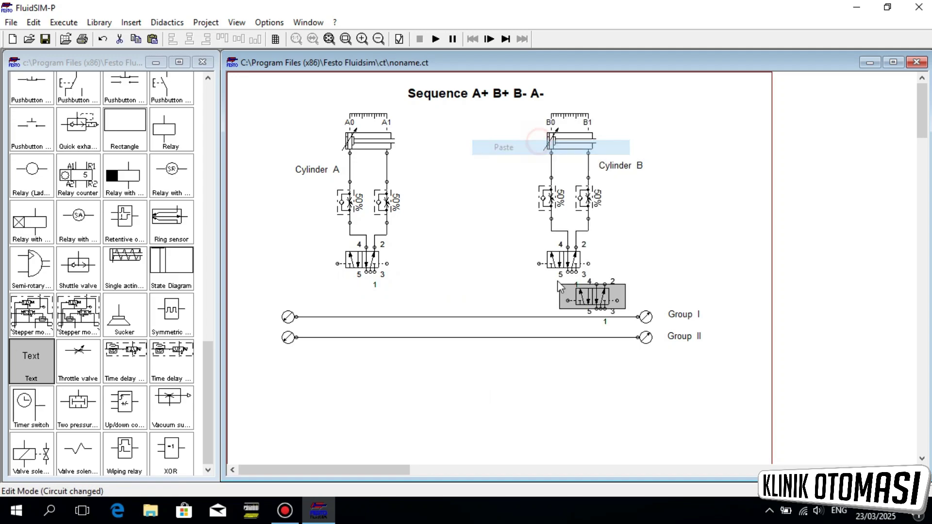
{"action": "left_click_drag", "start_coordinate": [589, 297], "coordinate": [464, 368]}
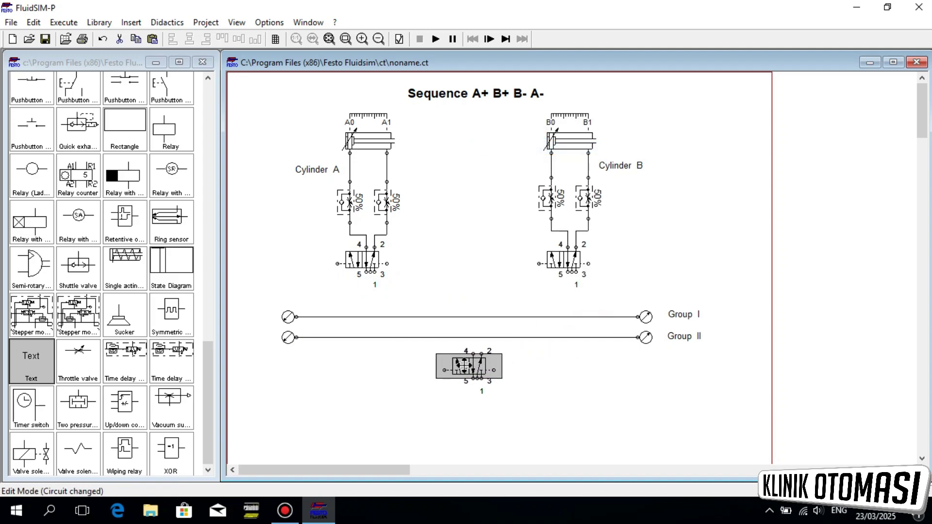
{"action": "left_click", "coordinate": [638, 397]}
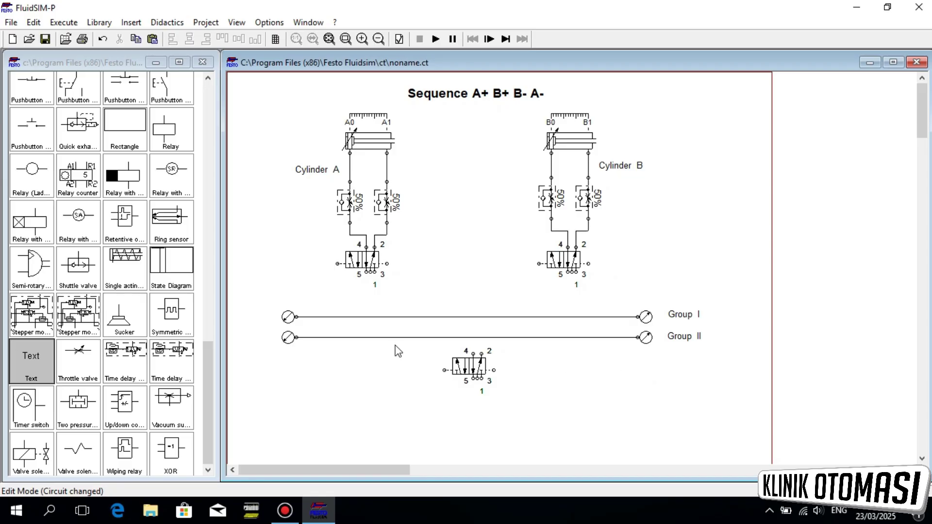
Shift both labelled group lines and the valve beneath them up, and bring the Group I line slightly closer to the Group II line
{"action": "left_click_drag", "start_coordinate": [252, 299], "coordinate": [728, 429]}
{"action": "key", "text": "Up"}
{"action": "key", "text": "Up"}
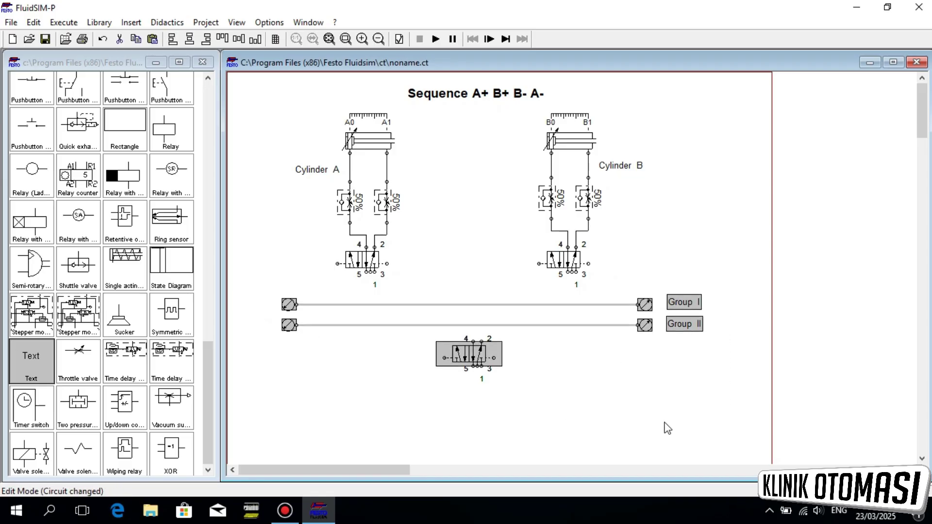
{"action": "left_click", "coordinate": [666, 428]}
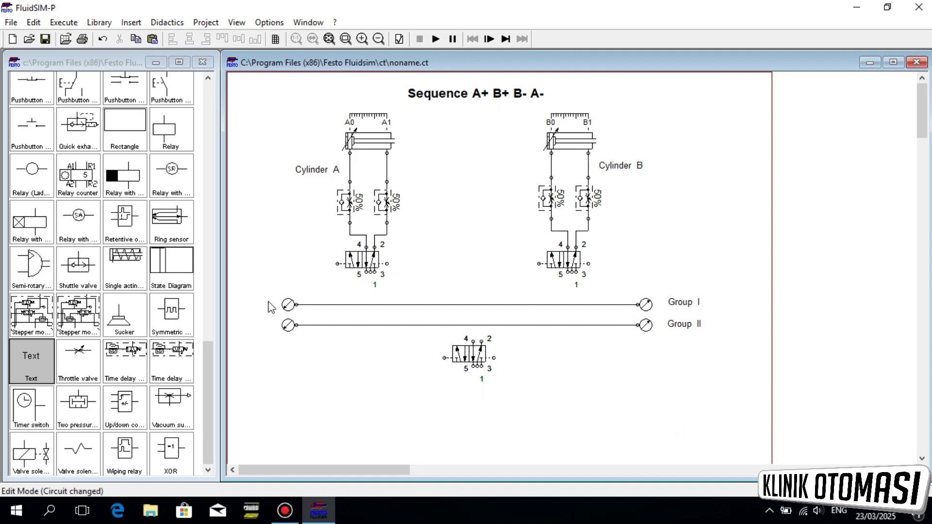
{"action": "left_click_drag", "start_coordinate": [266, 294], "coordinate": [723, 321]}
{"action": "key", "text": "Down"}
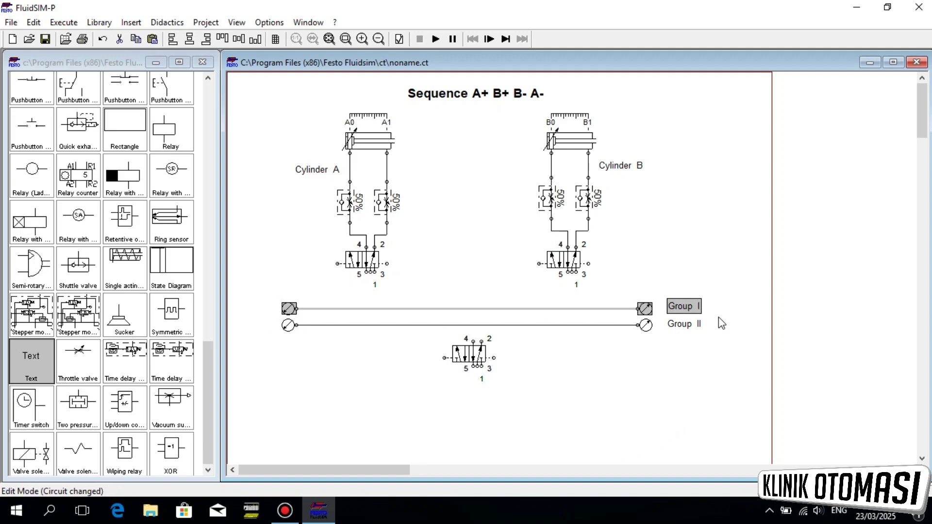
{"action": "left_click", "coordinate": [726, 379]}
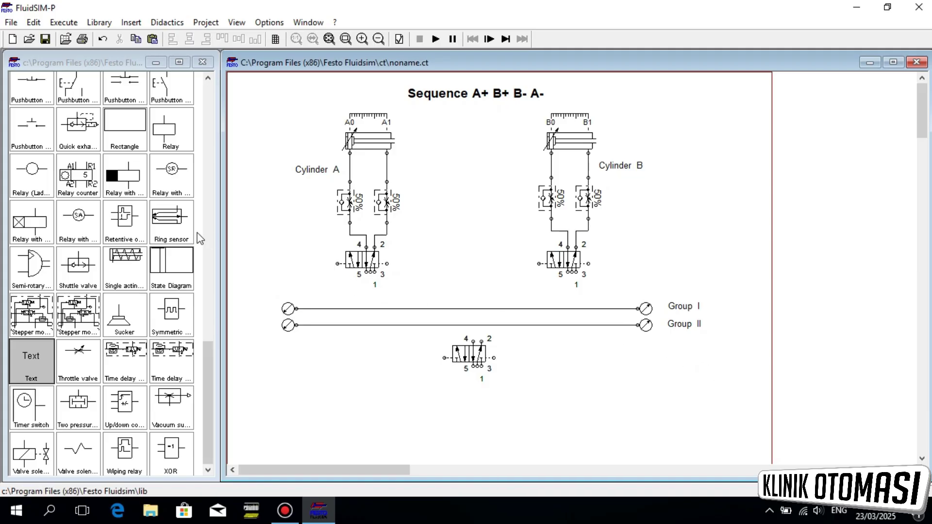
Insert a 3/n way valve from the component library just above the group lines, beside Cylinder A's 5/n way valve
{"action": "left_click_drag", "start_coordinate": [206, 361], "coordinate": [206, 81]}
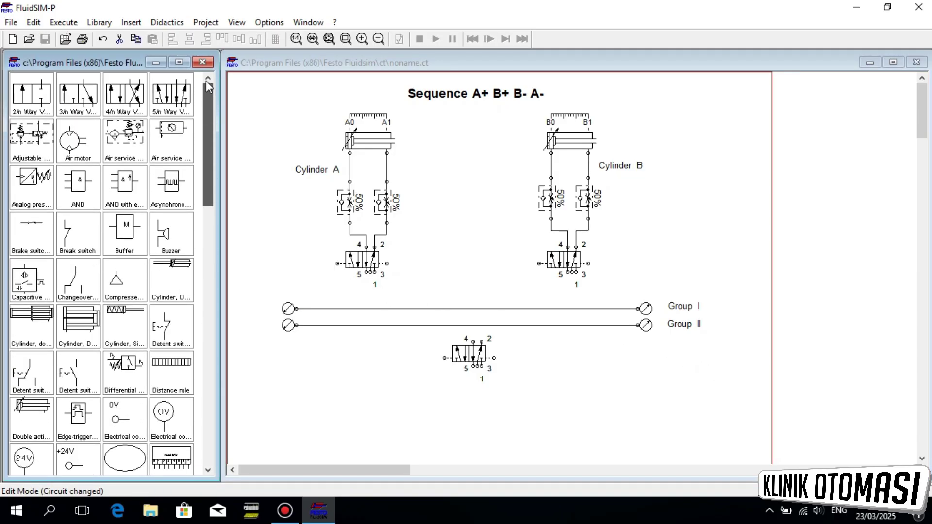
{"action": "left_click_drag", "start_coordinate": [79, 97], "coordinate": [435, 290]}
{"action": "left_click", "coordinate": [492, 272]}
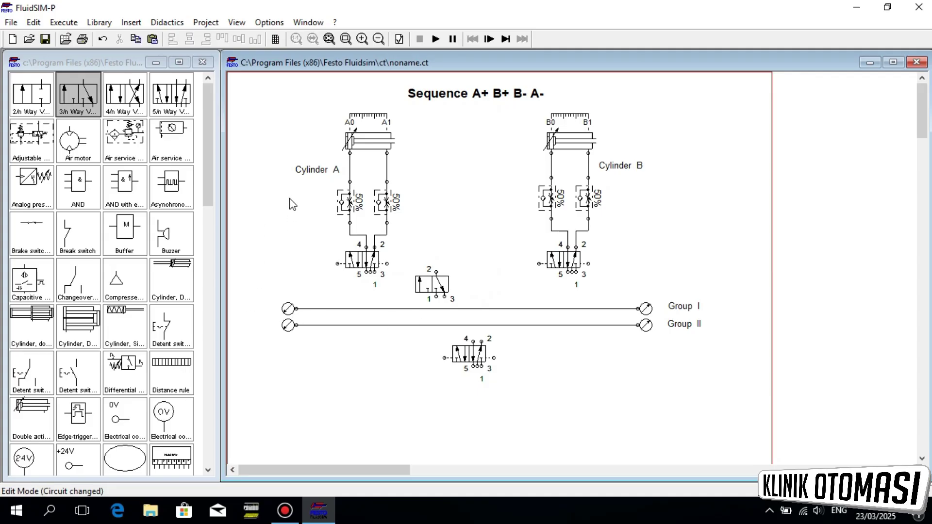
Move both cylinder assemblies, with their labels, flow control valves and 5/n way valves, slightly up
{"action": "left_click_drag", "start_coordinate": [279, 109], "coordinate": [649, 283]}
{"action": "key", "text": "Up"}
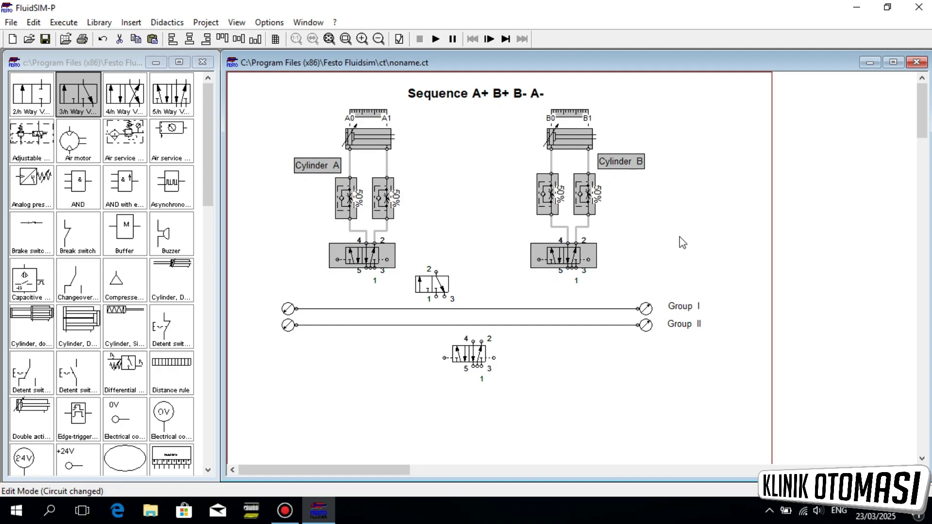
{"action": "key", "text": "Up"}
{"action": "left_click", "coordinate": [682, 235]}
Connect the 3/n valve's port 2 to the right pilot port of Cylinder A's 5/n valve, and its port 1 to the Group II line
{"action": "left_click", "coordinate": [432, 283]}
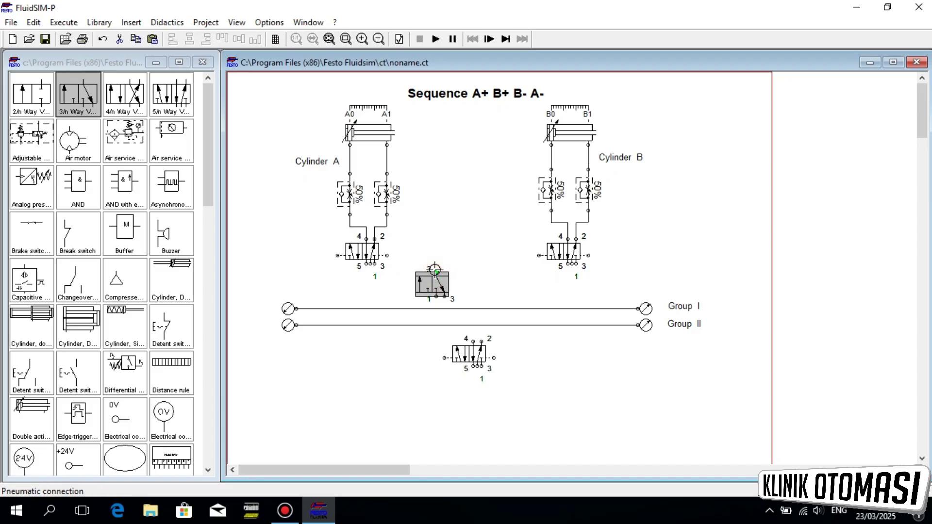
{"action": "left_click_drag", "start_coordinate": [437, 272], "coordinate": [385, 255]}
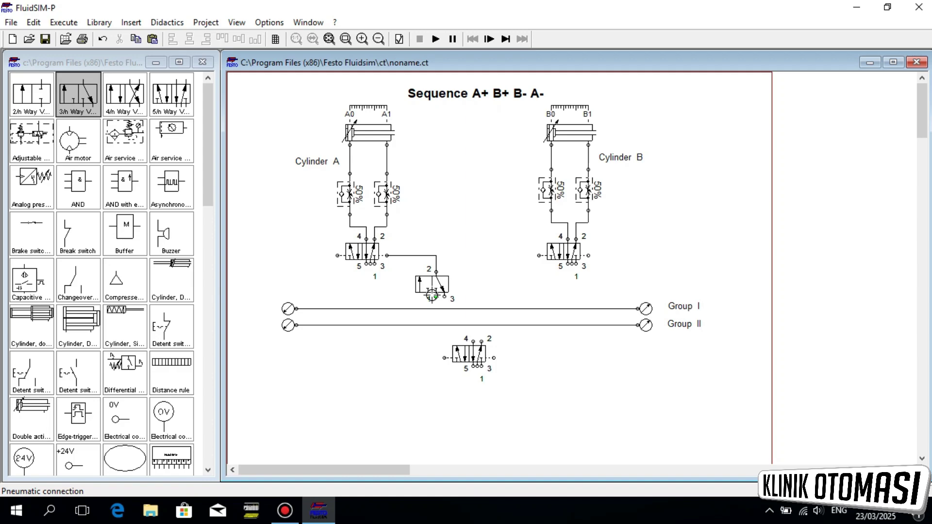
{"action": "left_click_drag", "start_coordinate": [436, 298], "coordinate": [437, 325]}
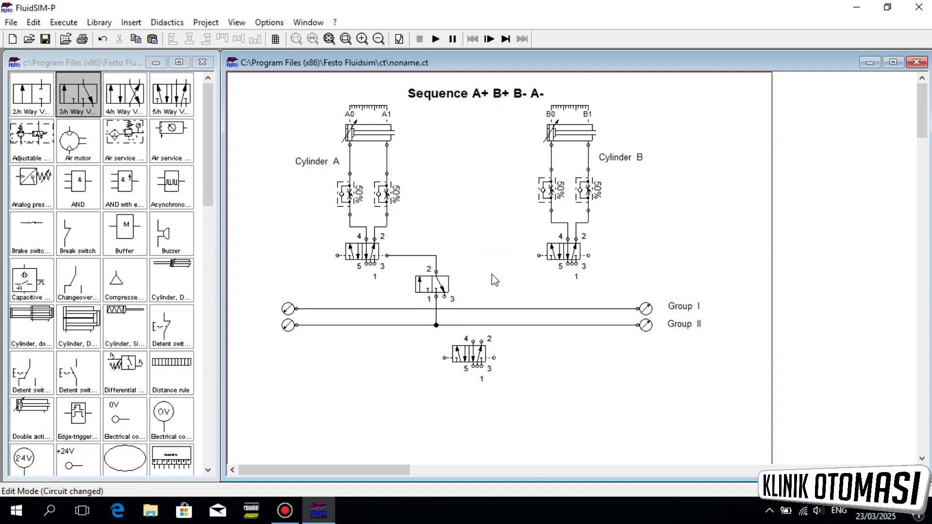
Configure the 3/n way valve with mechanical roller actuation on the left and a spring return on the right
{"action": "left_click", "coordinate": [432, 284]}
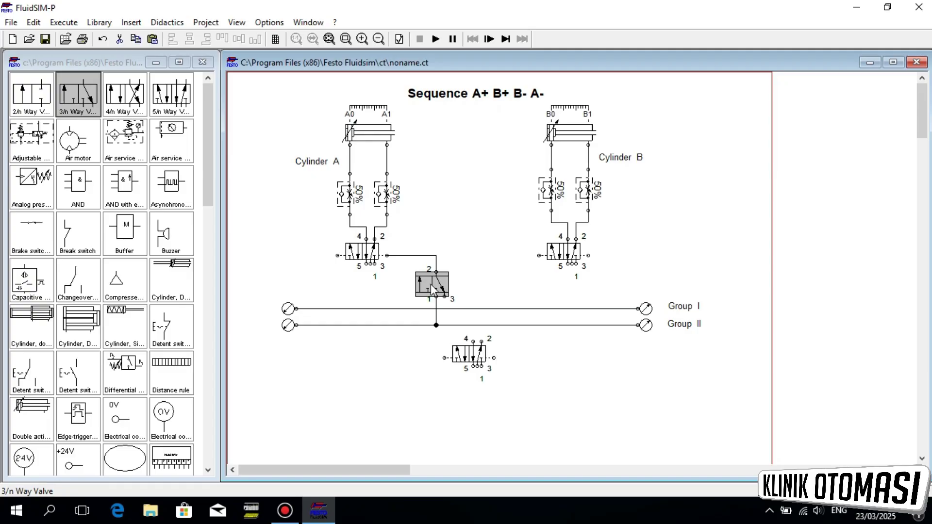
{"action": "double_click", "coordinate": [431, 285]}
{"action": "left_click", "coordinate": [374, 262]}
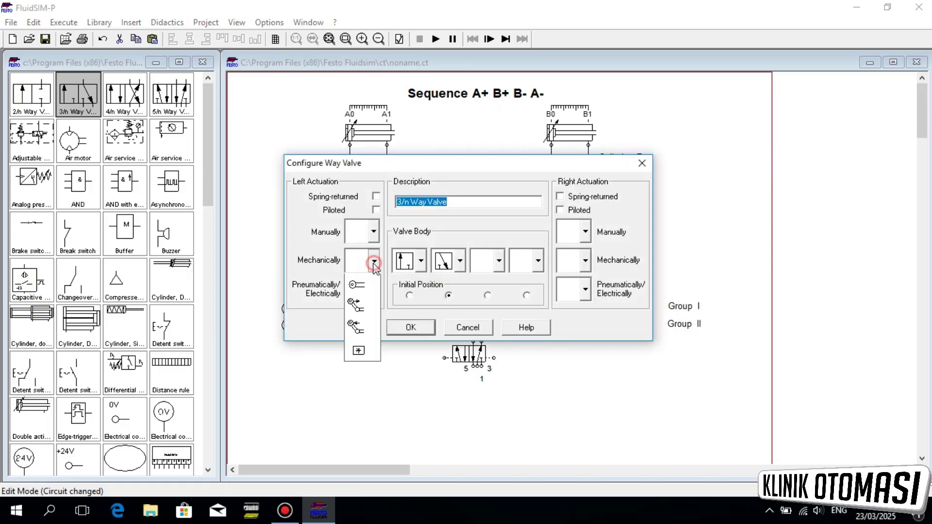
{"action": "left_click", "coordinate": [357, 334]}
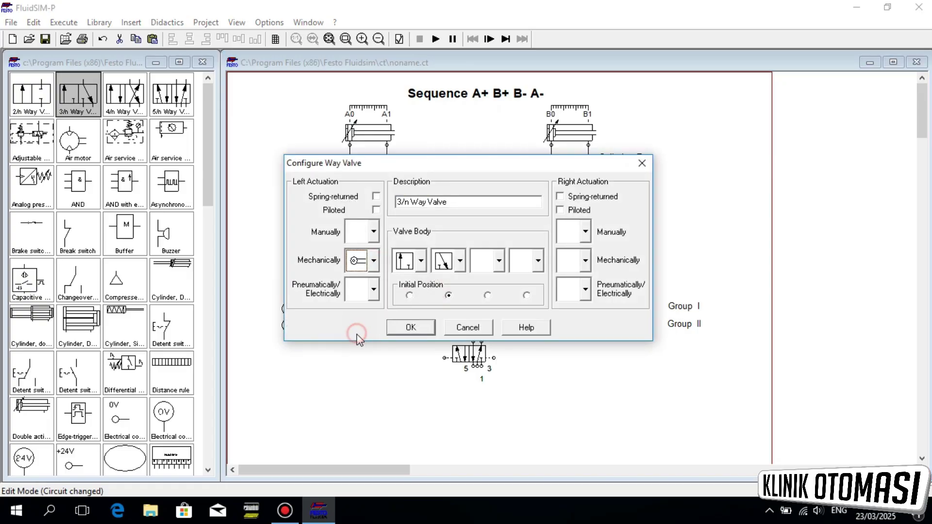
{"action": "left_click", "coordinate": [560, 197]}
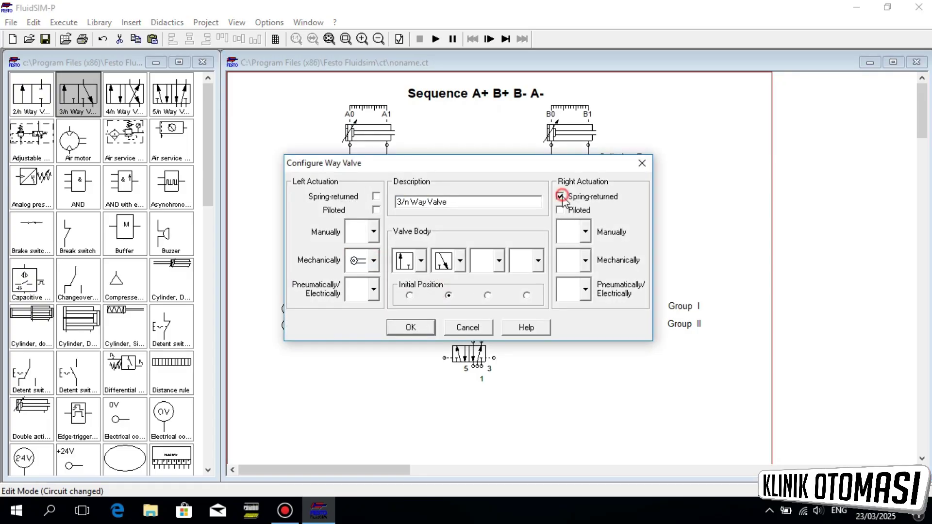
{"action": "left_click", "coordinate": [411, 328]}
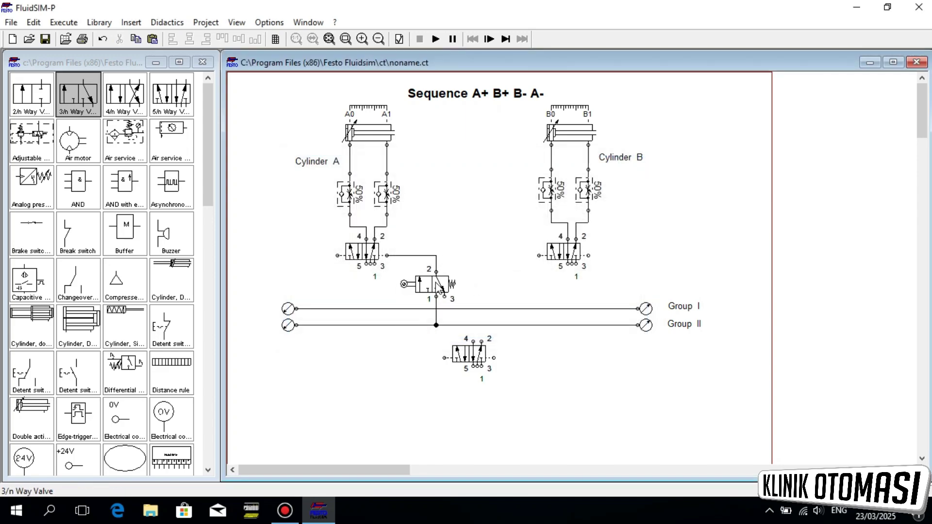
Copy the roller-operated 3/n valve and place the duplicate below and to the right of Cylinder B's 5/n way valve
{"action": "left_click", "coordinate": [437, 286]}
{"action": "right_click", "coordinate": [437, 287]}
{"action": "left_click", "coordinate": [479, 310]}
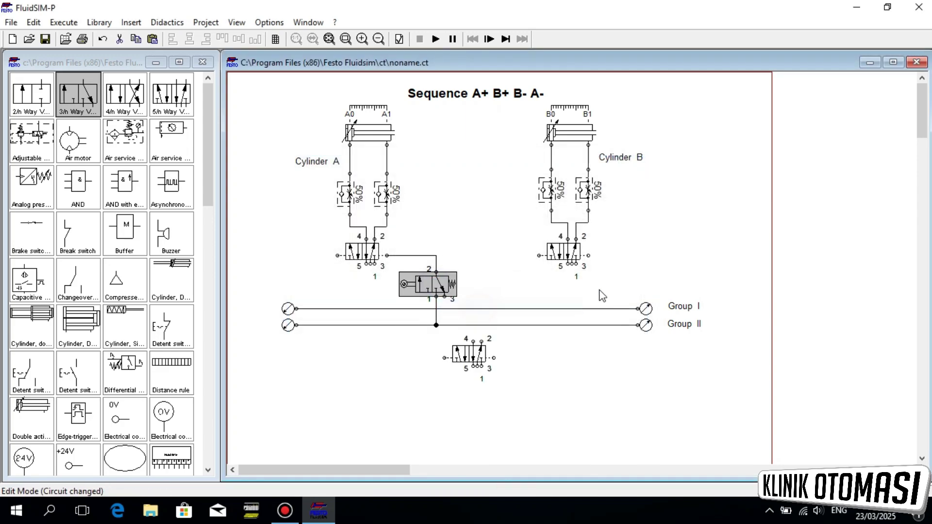
{"action": "right_click", "coordinate": [602, 296]}
{"action": "left_click", "coordinate": [666, 57]}
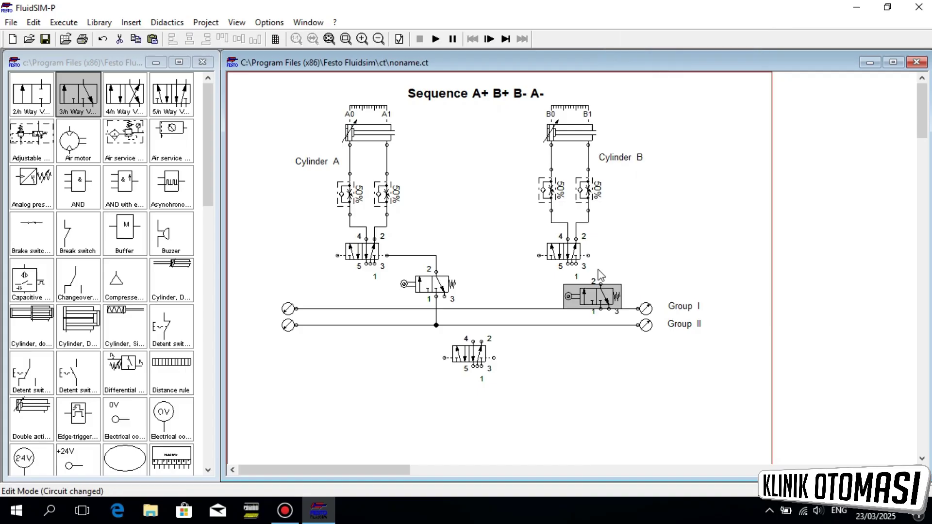
{"action": "left_click_drag", "start_coordinate": [597, 287], "coordinate": [630, 272]}
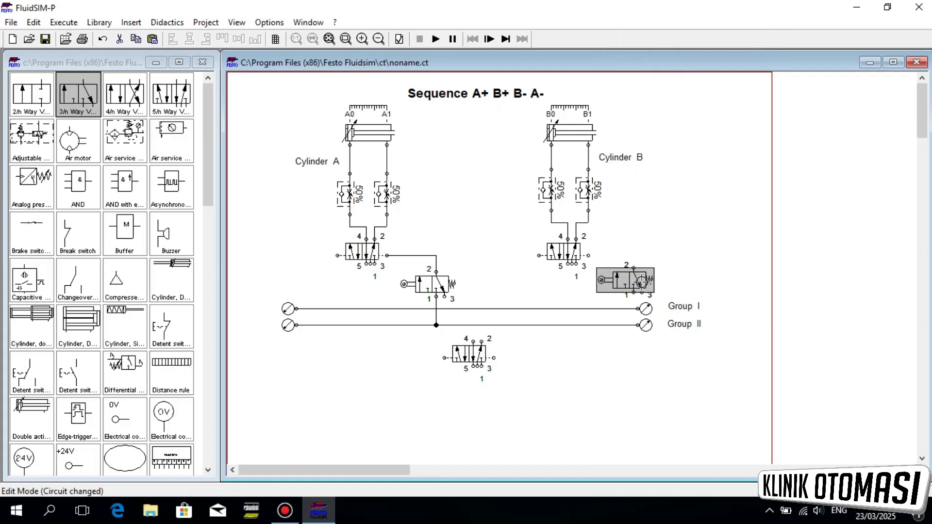
Reposition the sequence title slightly higher above the cylinders and shift the Cylinder B assembly to the left
{"action": "left_click_drag", "start_coordinate": [510, 97], "coordinate": [591, 183]}
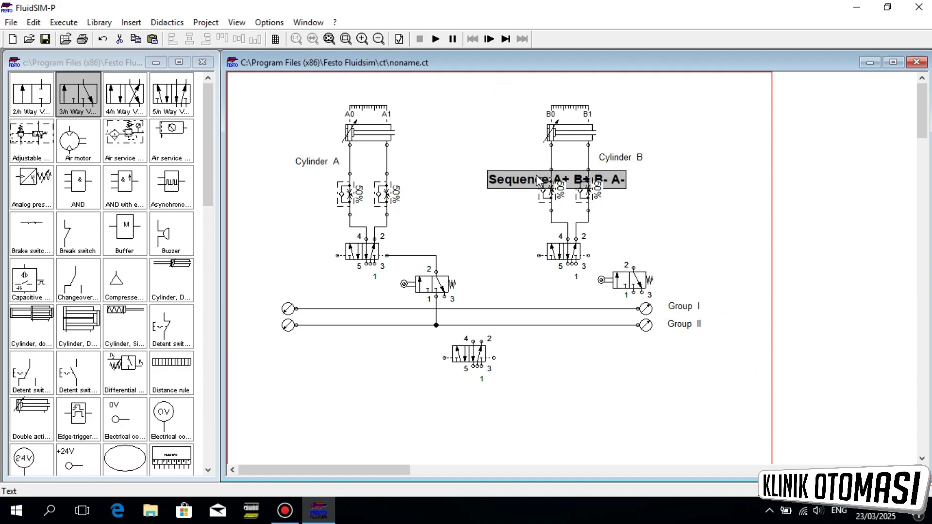
{"action": "left_click_drag", "start_coordinate": [534, 178], "coordinate": [445, 93]}
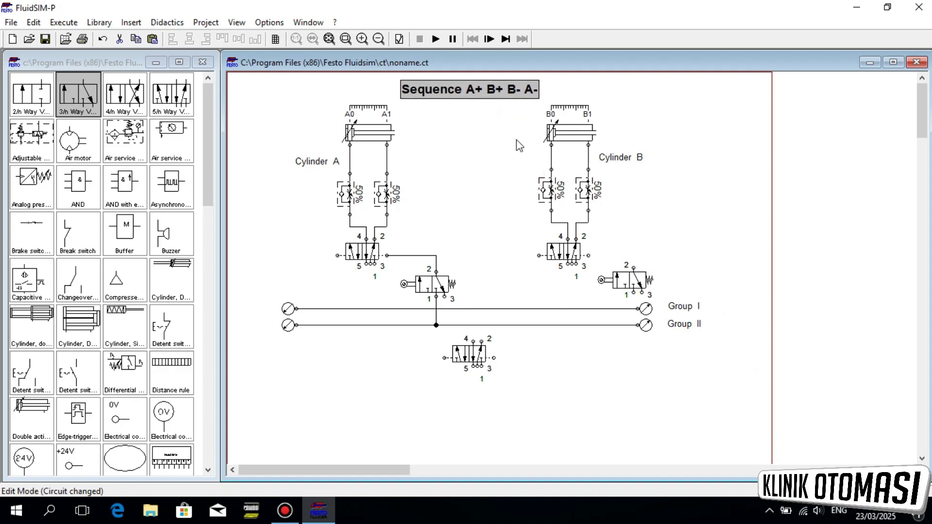
{"action": "left_click_drag", "start_coordinate": [515, 105], "coordinate": [568, 255]}
{"action": "key", "text": "Left"}
{"action": "key", "text": "Left"}
{"action": "key", "text": "Left"}
{"action": "key", "text": "Left"}
{"action": "left_click", "coordinate": [673, 252]}
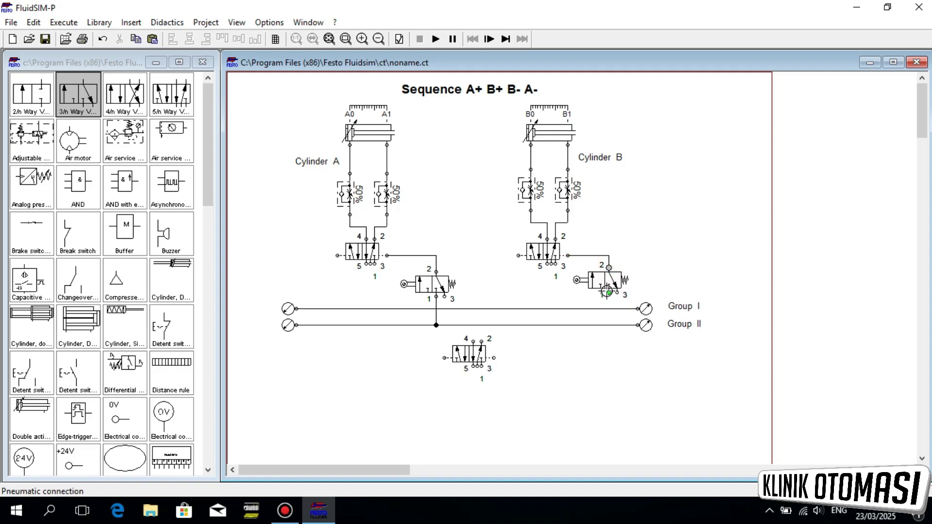
Delete the line joining Cylinder B's 5/n valve to its 3/n valve, and move that 3/n valve beside Cylinder A's roller valve
{"action": "left_click_drag", "start_coordinate": [608, 293], "coordinate": [609, 305]}
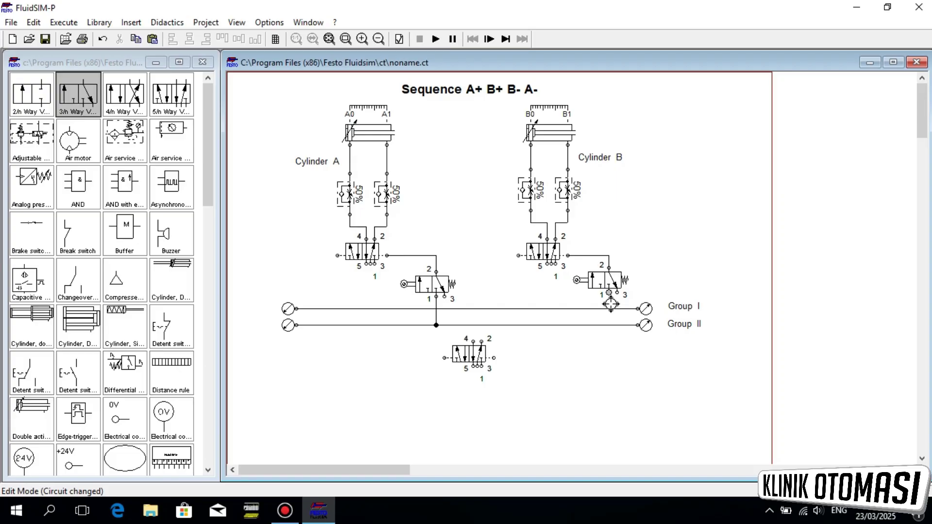
{"action": "left_click", "coordinate": [615, 280]}
{"action": "left_click", "coordinate": [600, 256]}
{"action": "key", "text": "Delete"}
{"action": "left_click_drag", "start_coordinate": [601, 285], "coordinate": [498, 288]}
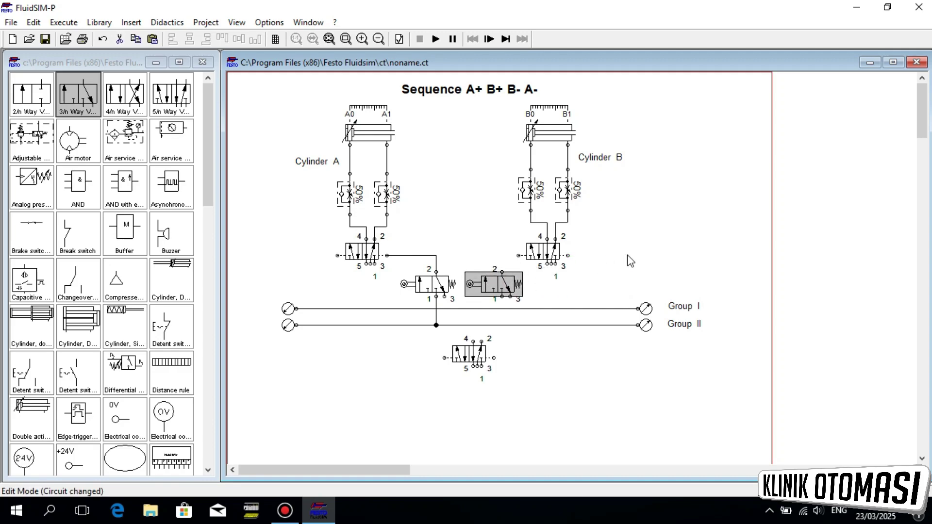
Connect port 2 of the second roller-operated 3/n valve to the left pilot port of Cylinder B's 5/n valve
{"action": "left_click", "coordinate": [643, 252]}
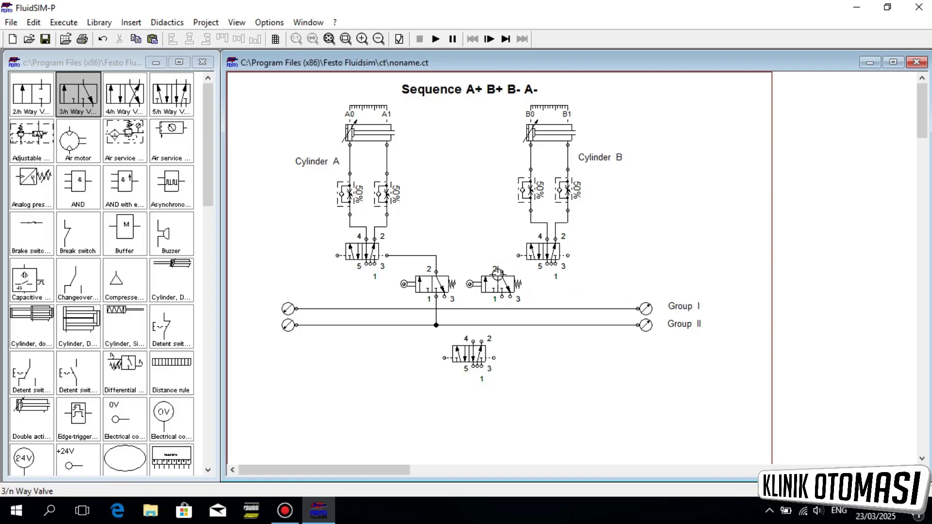
{"action": "left_click_drag", "start_coordinate": [498, 274], "coordinate": [519, 255]}
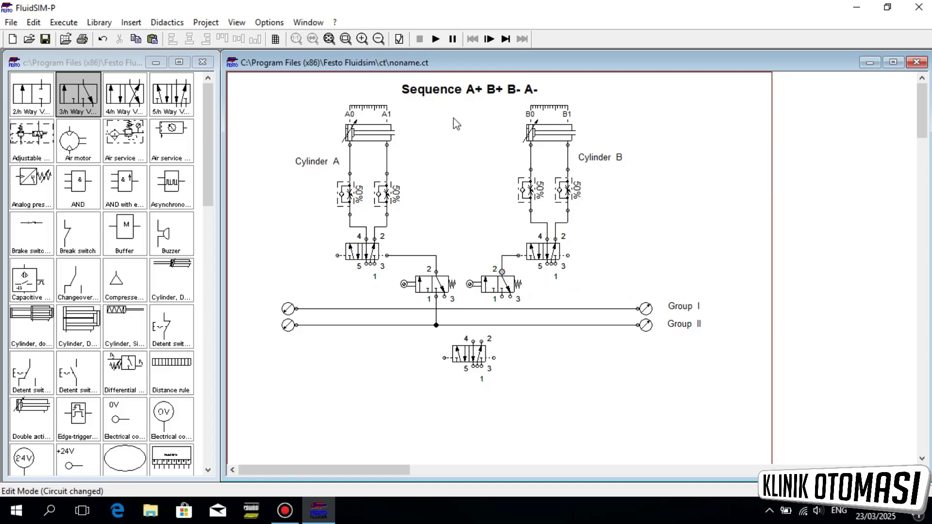
Shift the whole Cylinder B assembly to the right and connect port 1 of its roller valve to the Group I line
{"action": "left_click_drag", "start_coordinate": [454, 105], "coordinate": [639, 303]}
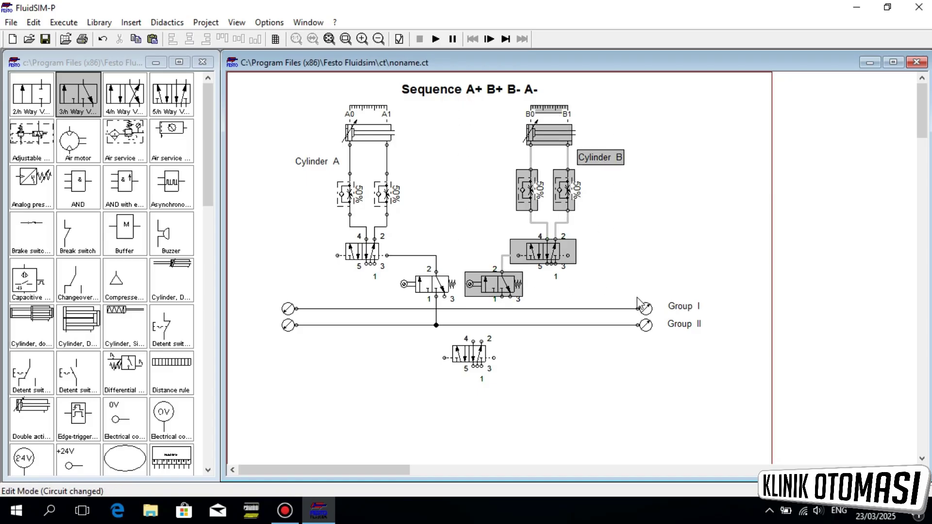
{"action": "key", "text": "Right"}
{"action": "key", "text": "Right"}
{"action": "key", "text": "Right"}
{"action": "key", "text": "Right"}
{"action": "key", "text": "Right"}
{"action": "key", "text": "Right"}
{"action": "key", "text": "Right"}
{"action": "key", "text": "Right"}
{"action": "key", "text": "Right"}
{"action": "key", "text": "Right"}
{"action": "key", "text": "Right"}
{"action": "key", "text": "Right"}
{"action": "key", "text": "Right"}
{"action": "key", "text": "Right"}
{"action": "key", "text": "Right"}
{"action": "key", "text": "Right"}
{"action": "key", "text": "Right"}
{"action": "key", "text": "Right"}
{"action": "key", "text": "Right"}
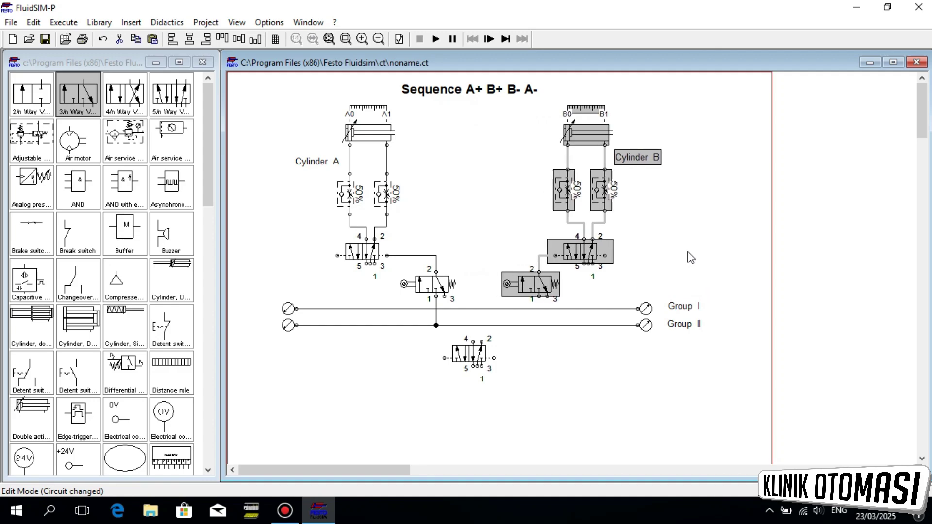
{"action": "key", "text": "Right"}
{"action": "key", "text": "Right"}
{"action": "left_click", "coordinate": [685, 247]}
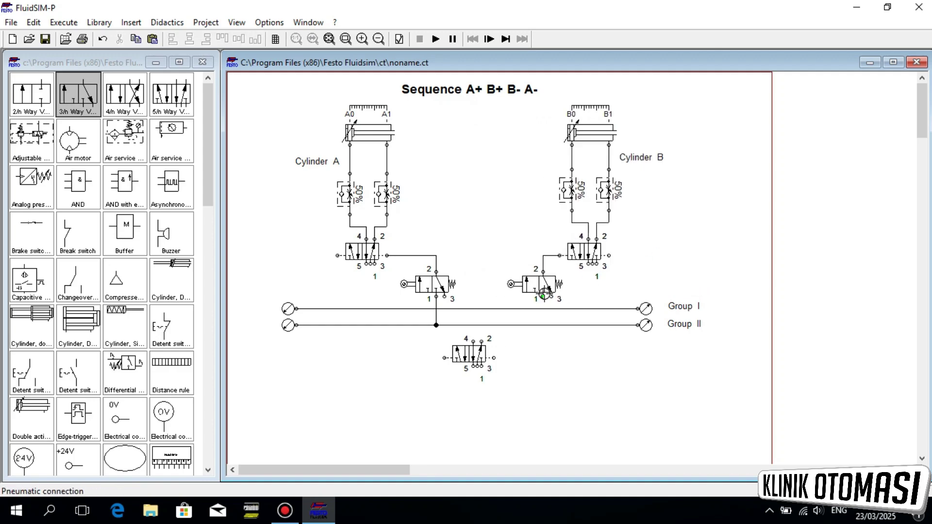
{"action": "left_click_drag", "start_coordinate": [543, 297], "coordinate": [540, 308]}
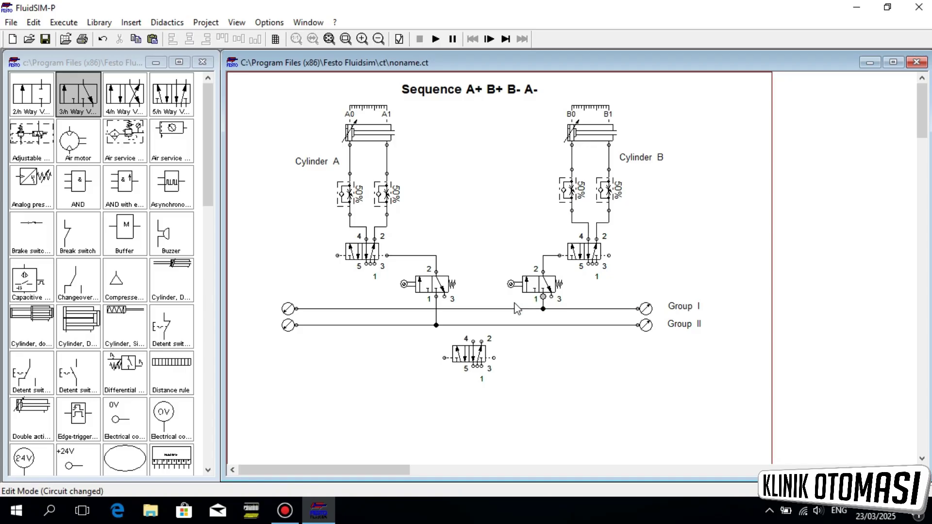
Fit a silencer terminator on port 3 of both roller-operated 3/n valves above the group lines
{"action": "double_click", "coordinate": [444, 298]}
{"action": "left_click", "coordinate": [479, 288]}
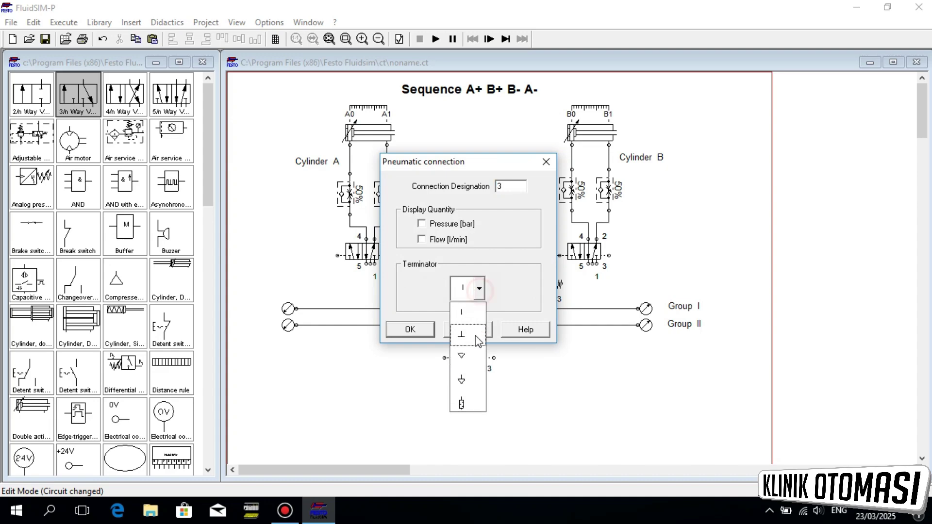
{"action": "left_click", "coordinate": [468, 401]}
{"action": "left_click", "coordinate": [410, 330]}
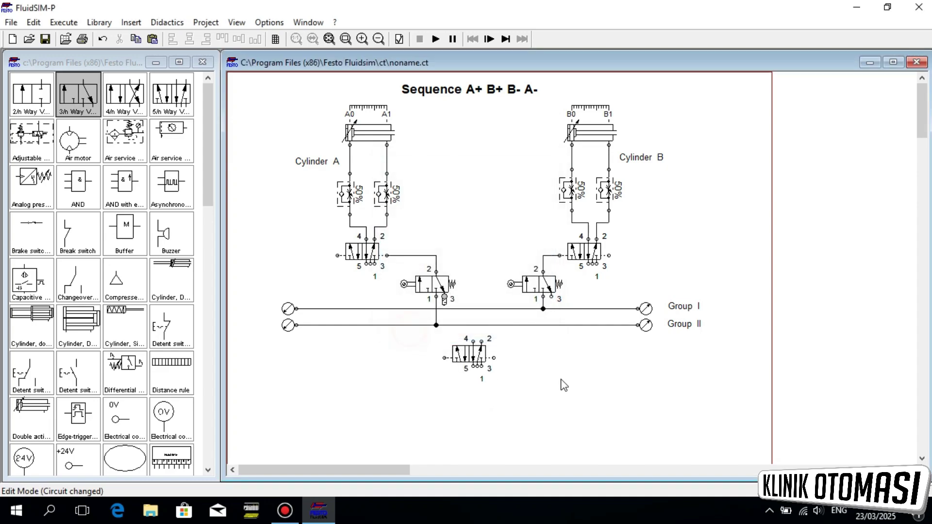
{"action": "double_click", "coordinate": [551, 297]}
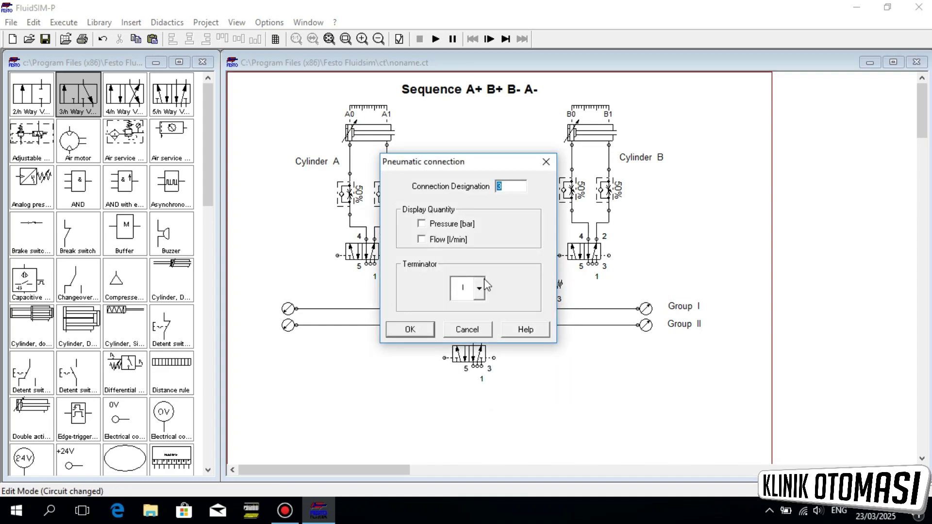
{"action": "left_click", "coordinate": [479, 288]}
{"action": "left_click", "coordinate": [467, 401]}
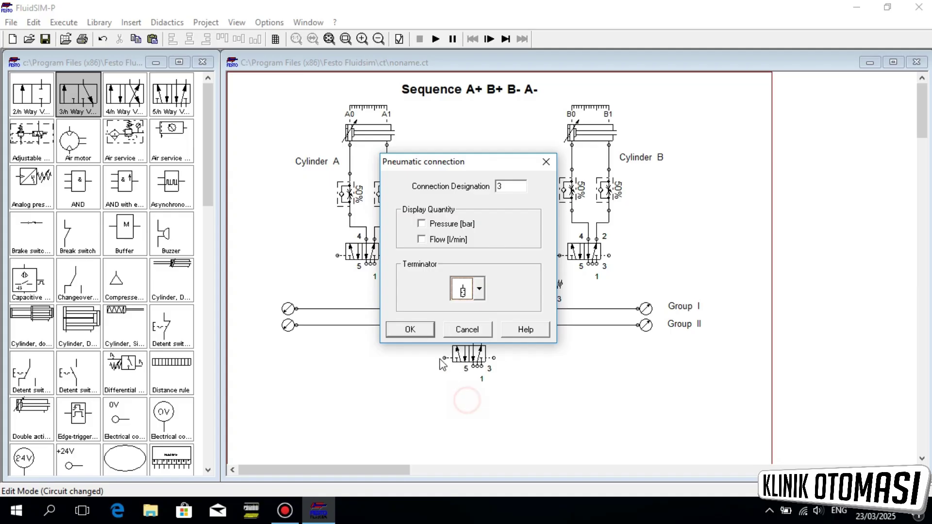
{"action": "left_click", "coordinate": [411, 330]}
{"action": "left_click", "coordinate": [589, 420]}
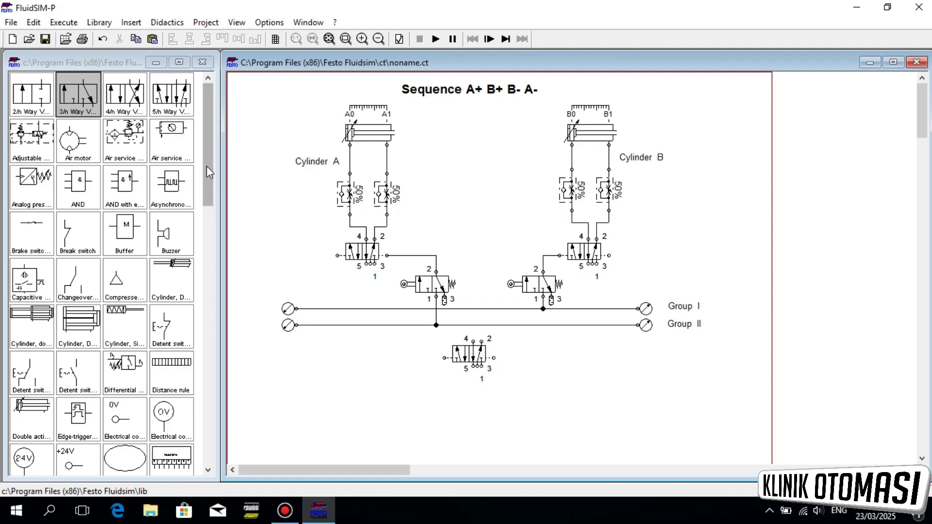
{"action": "left_click_drag", "start_coordinate": [209, 172], "coordinate": [205, 133]}
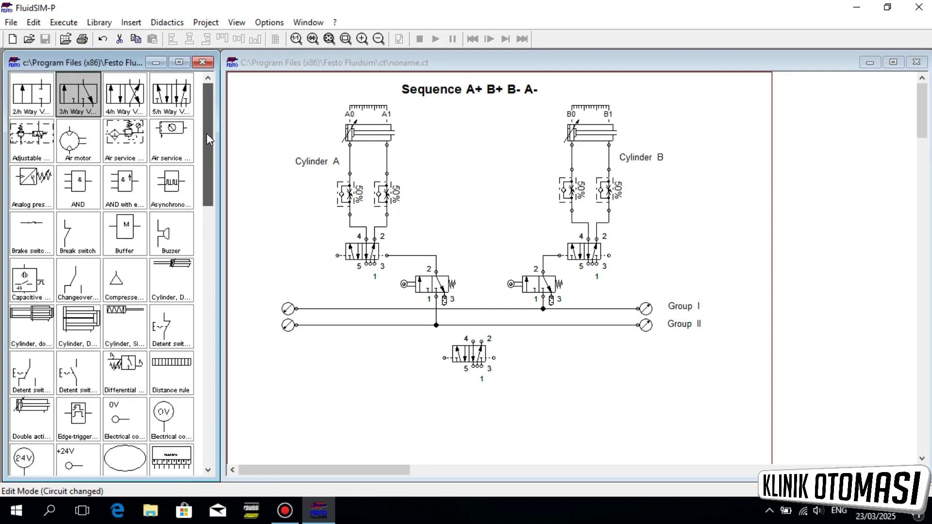
{"action": "left_click", "coordinate": [122, 297]}
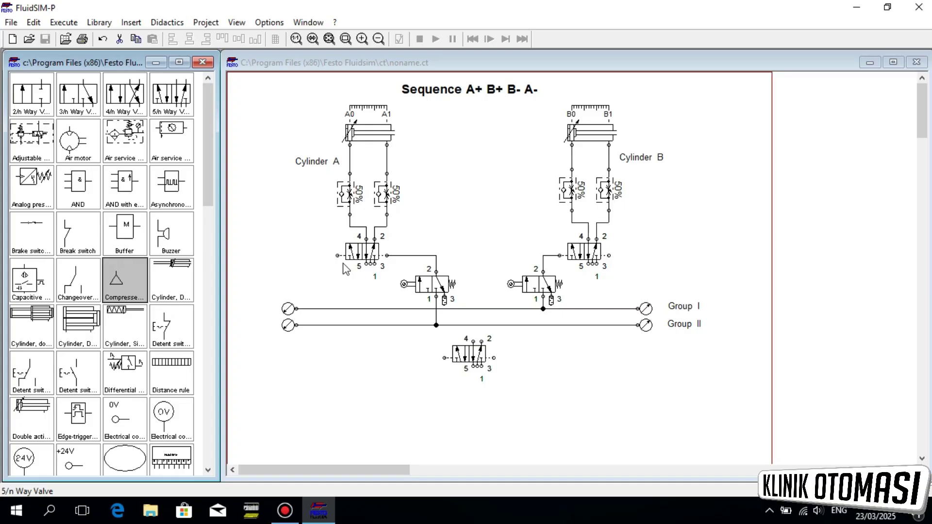
Connect the left pilot port of Cylinder A's 5/n valve to Group I and the right pilot port of Cylinder B's to Group II
{"action": "left_click_drag", "start_coordinate": [337, 255], "coordinate": [317, 308]}
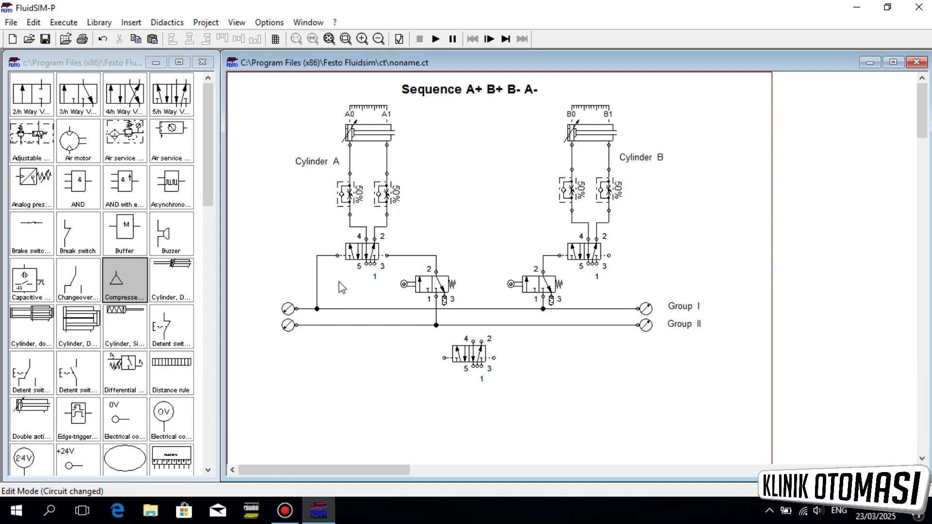
{"action": "left_click_drag", "start_coordinate": [609, 255], "coordinate": [618, 325]}
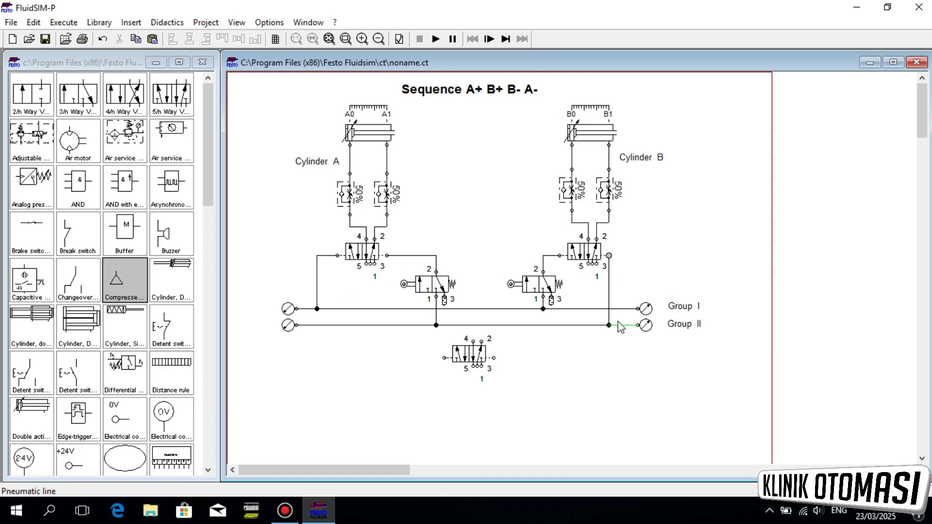
{"action": "left_click", "coordinate": [645, 252]}
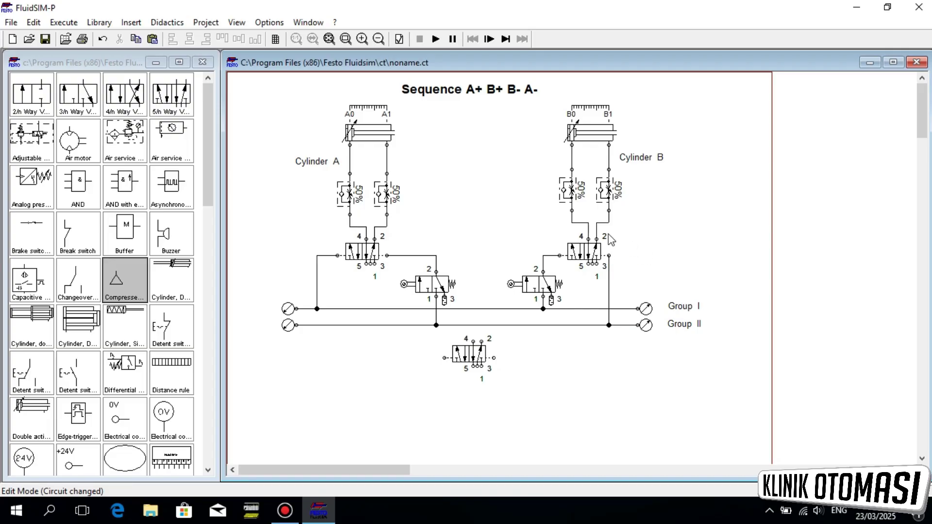
Copy Cylinder B's roller-operated 3/n valve twice, placing one duplicate below and to each side of the lower 5/n valve
{"action": "left_click", "coordinate": [542, 284]}
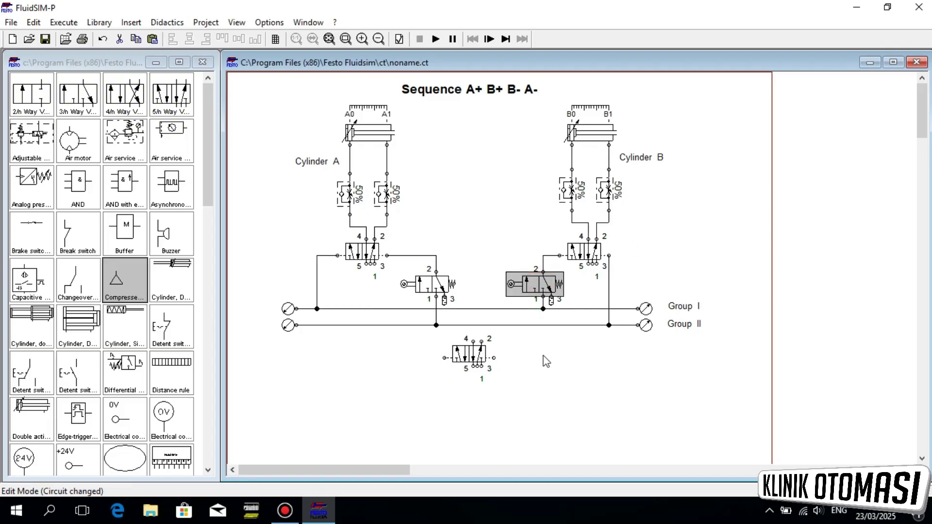
{"action": "left_click_drag", "start_coordinate": [536, 285], "coordinate": [536, 387]}
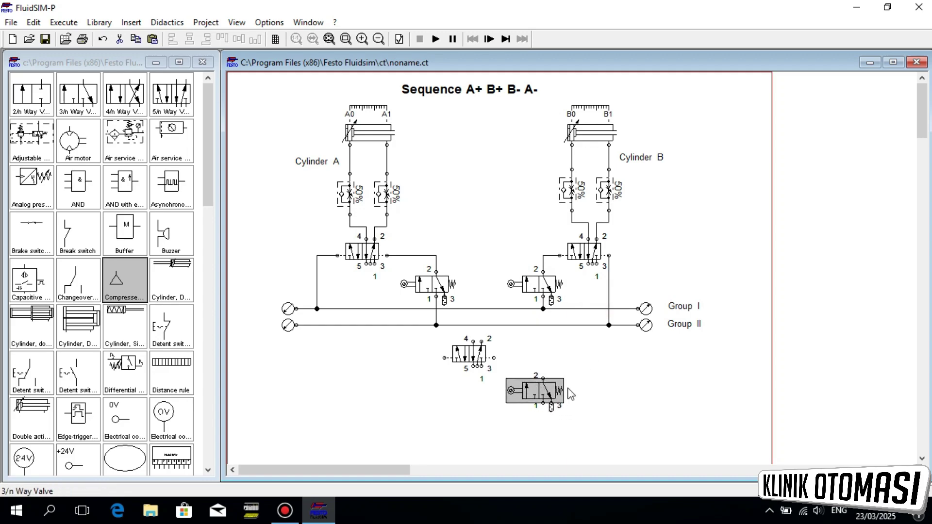
{"action": "left_click", "coordinate": [591, 381]}
{"action": "left_click", "coordinate": [548, 393]}
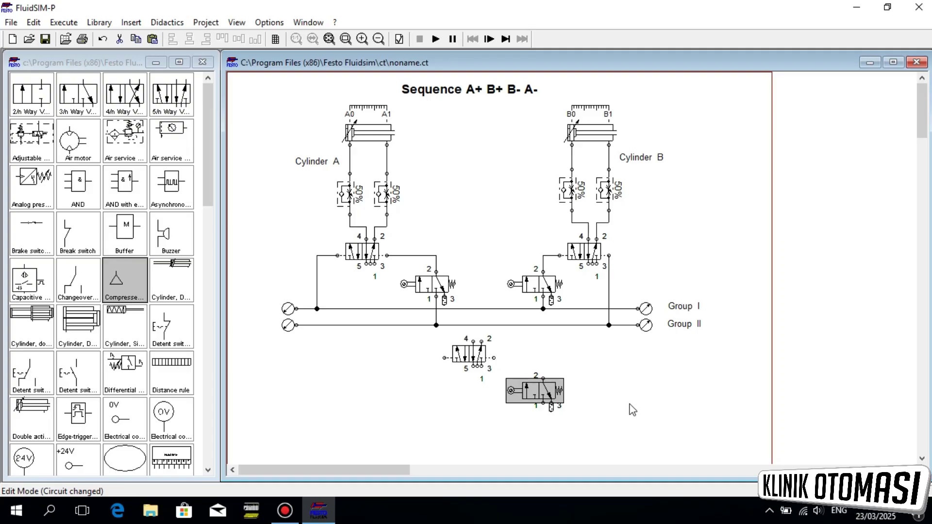
{"action": "key", "text": "ctrl+v"}
{"action": "left_click_drag", "start_coordinate": [590, 302], "coordinate": [427, 388]}
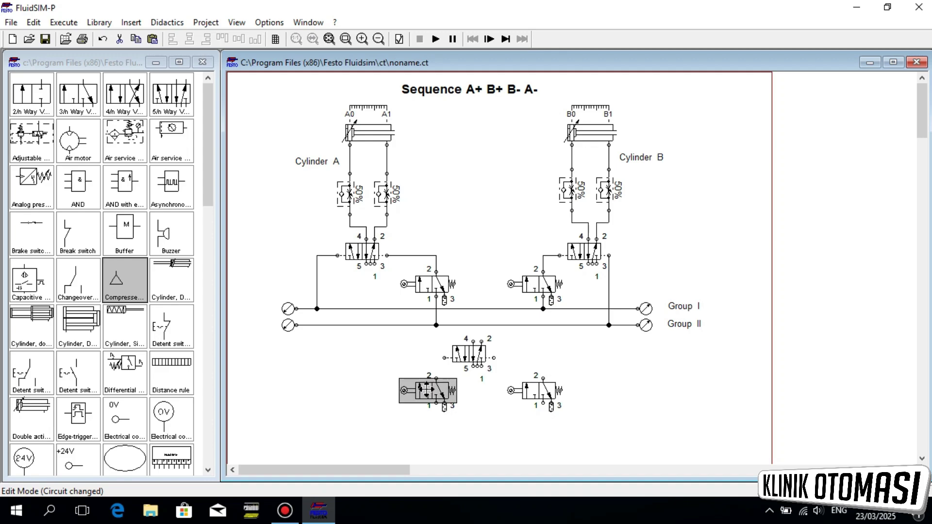
{"action": "left_click", "coordinate": [498, 419]}
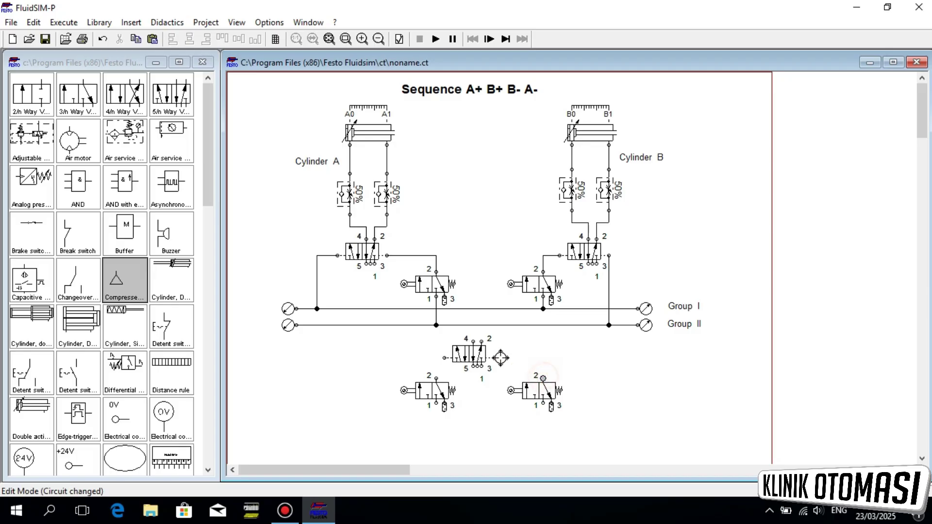
Connect the lower 5/n valve's pilot ports to port 2 of the roller valves beneath, and its ports 4 and 2 to Groups I and II
{"action": "left_click_drag", "start_coordinate": [500, 358], "coordinate": [494, 357]}
{"action": "left_click_drag", "start_coordinate": [436, 378], "coordinate": [445, 359]}
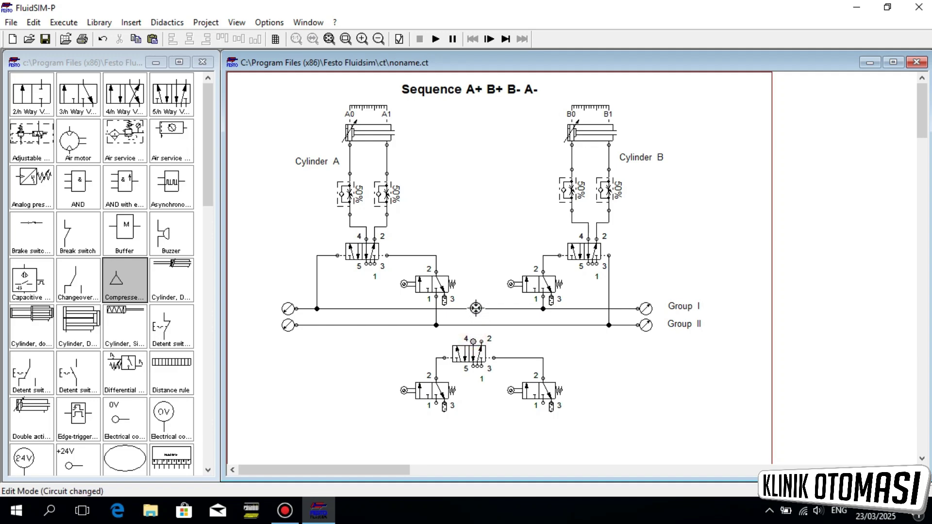
{"action": "mouse_move", "coordinate": [476, 308]}
{"action": "left_mouse_down"}
{"action": "mouse_move", "coordinate": [473, 341]}
{"action": "mouse_move", "coordinate": [480, 325]}
{"action": "left_mouse_up"}
{"action": "left_click_drag", "start_coordinate": [481, 325], "coordinate": [481, 325]}
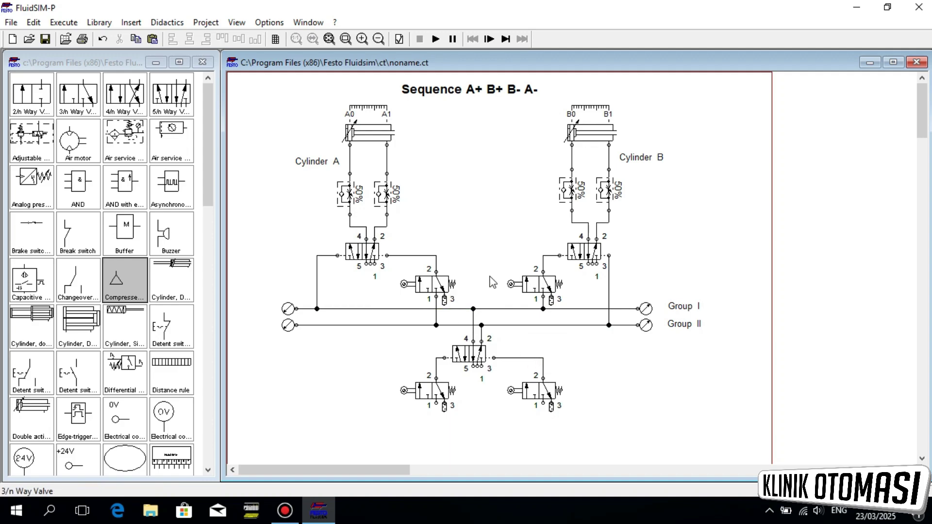
Duplicate the Group I label to the left of the lower 5/n valve and change the copy's text to "Line 1"
{"action": "left_click", "coordinate": [685, 309]}
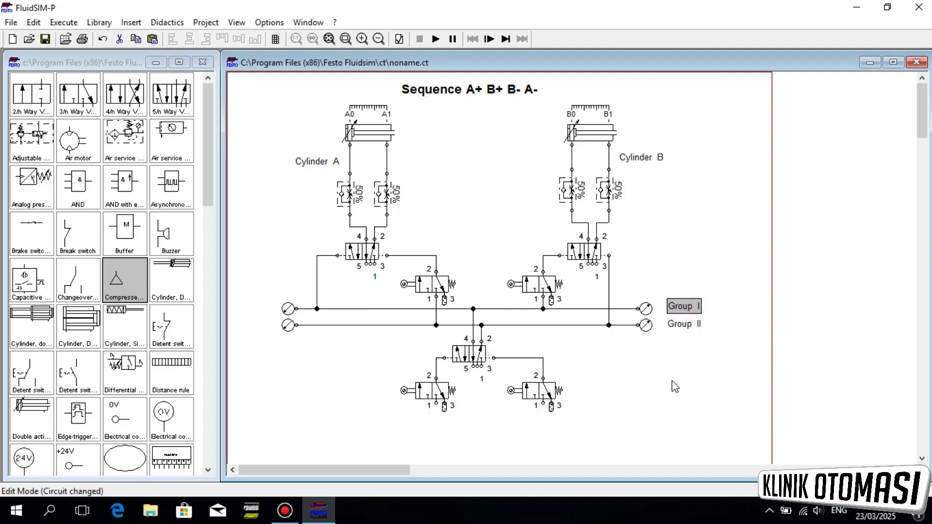
{"action": "left_click_drag", "start_coordinate": [684, 306], "coordinate": [415, 345]}
{"action": "double_click", "coordinate": [414, 346]}
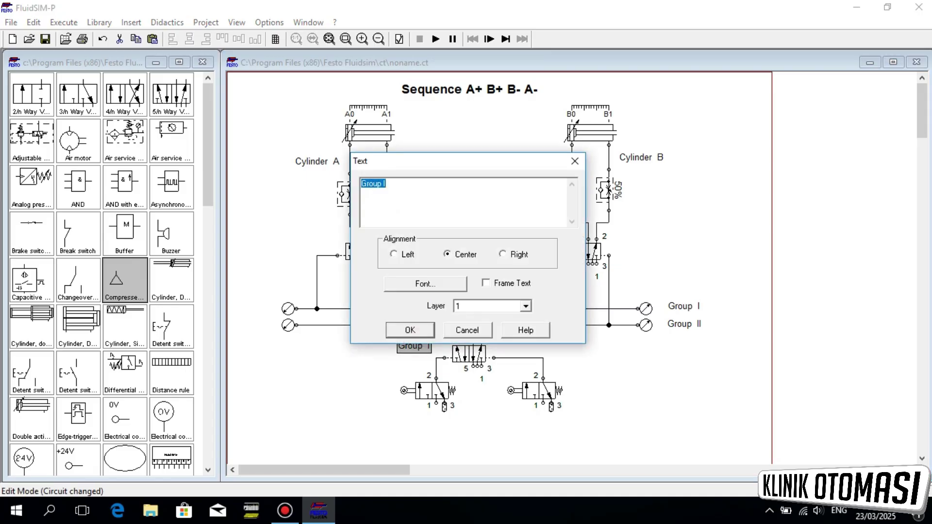
{"action": "type", "text": "Line 1"}
{"action": "left_click", "coordinate": [411, 330]}
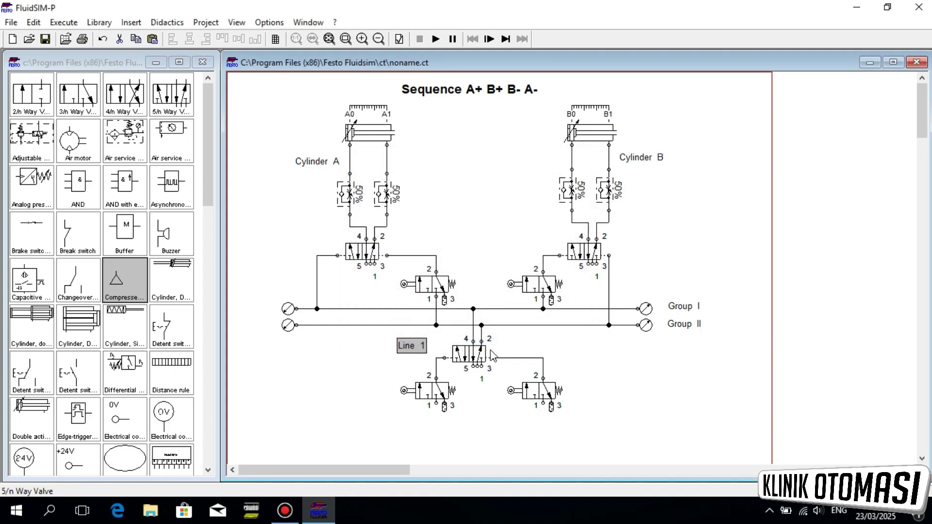
Copy the Line 1 label to the right of the lower 5/n valve and change its text to "Line 2"
{"action": "key", "text": "ctrl+c"}
{"action": "key", "text": "ctrl+v"}
{"action": "left_click", "coordinate": [593, 296]}
{"action": "left_click_drag", "start_coordinate": [564, 316], "coordinate": [524, 344]}
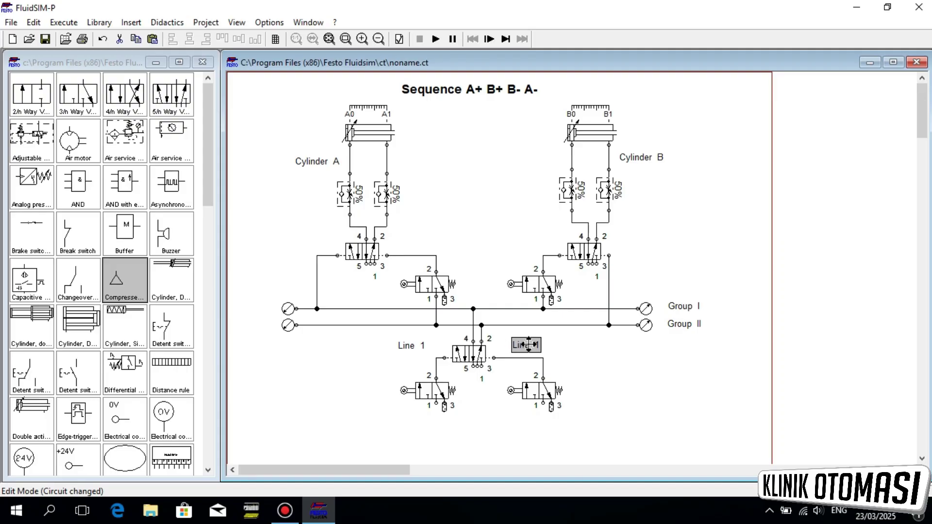
{"action": "double_click", "coordinate": [523, 344]}
{"action": "left_click", "coordinate": [419, 187]}
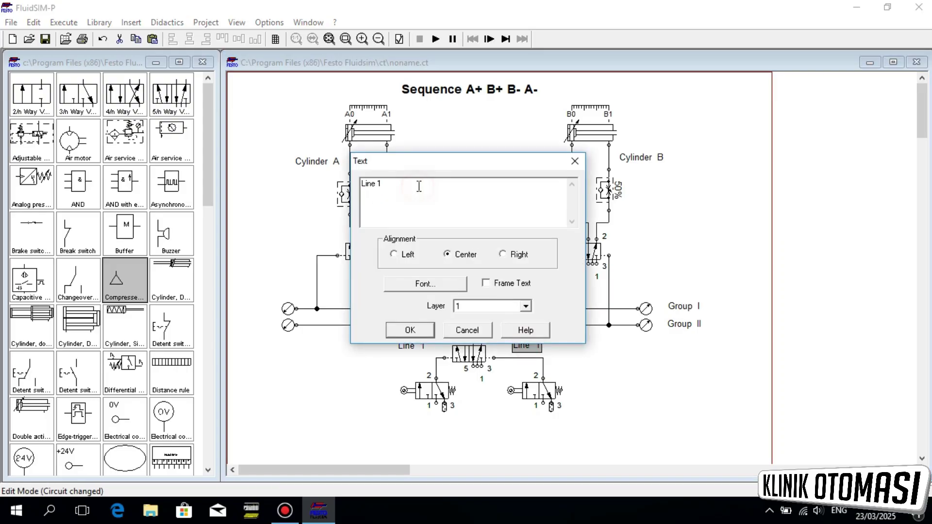
{"action": "left_click", "coordinate": [397, 326]}
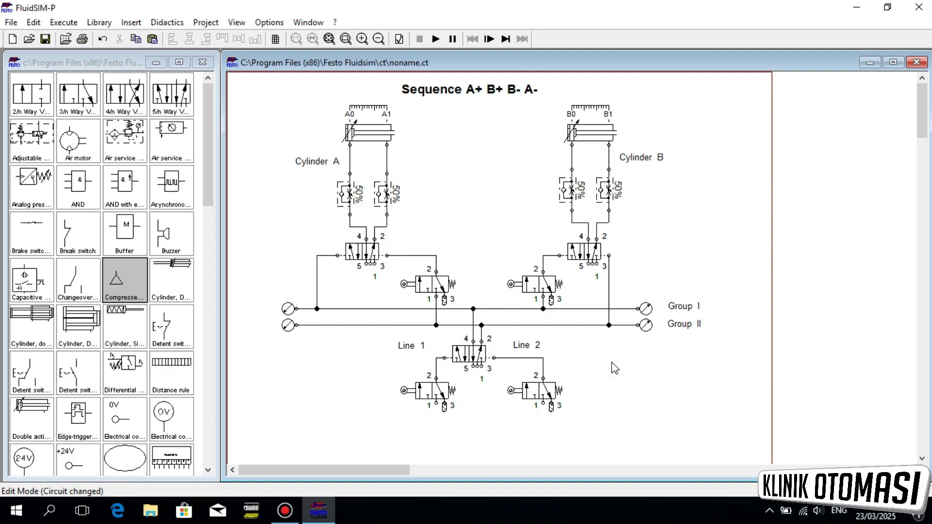
Copy the roller valve under Line 1, place the duplicate directly below it, and connect the duplicate's port 2 to port 1 above
{"action": "left_click", "coordinate": [424, 393]}
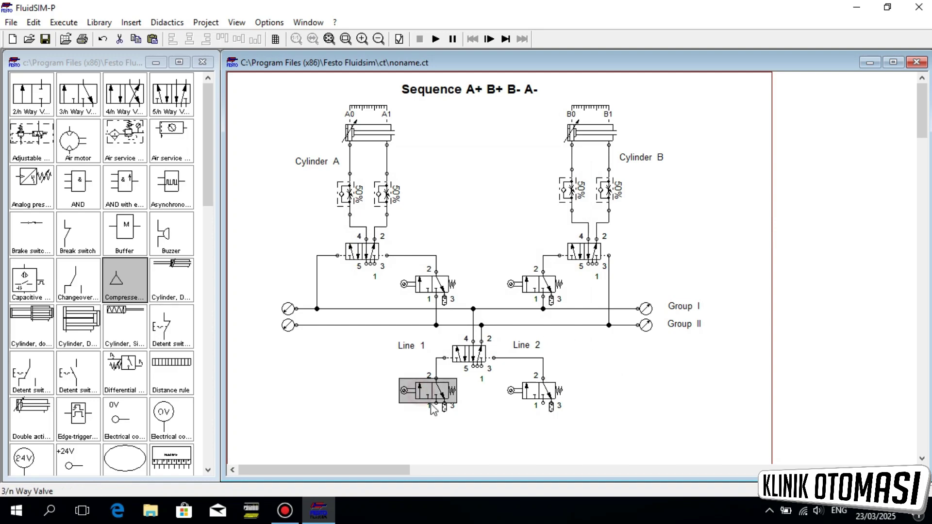
{"action": "right_click", "coordinate": [441, 391]}
{"action": "left_click", "coordinate": [496, 201]}
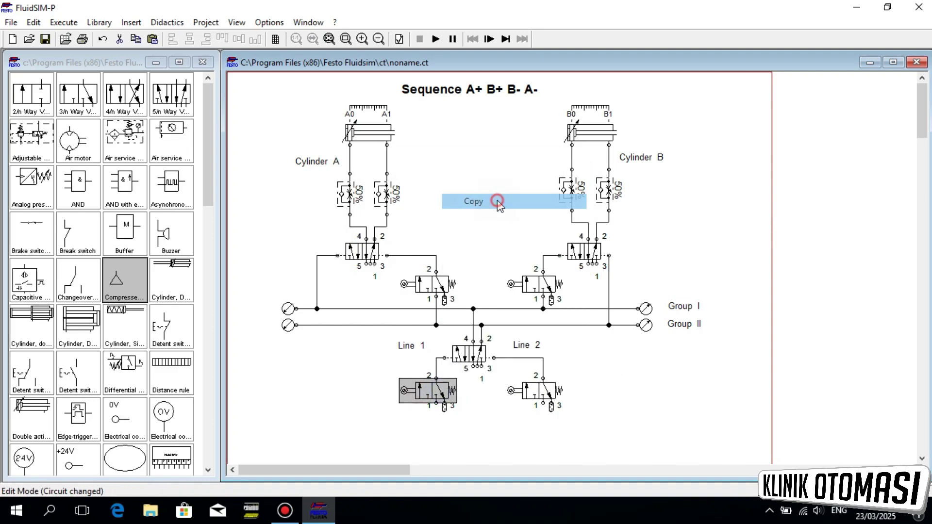
{"action": "left_click", "coordinate": [454, 438]}
{"action": "right_click", "coordinate": [453, 439]}
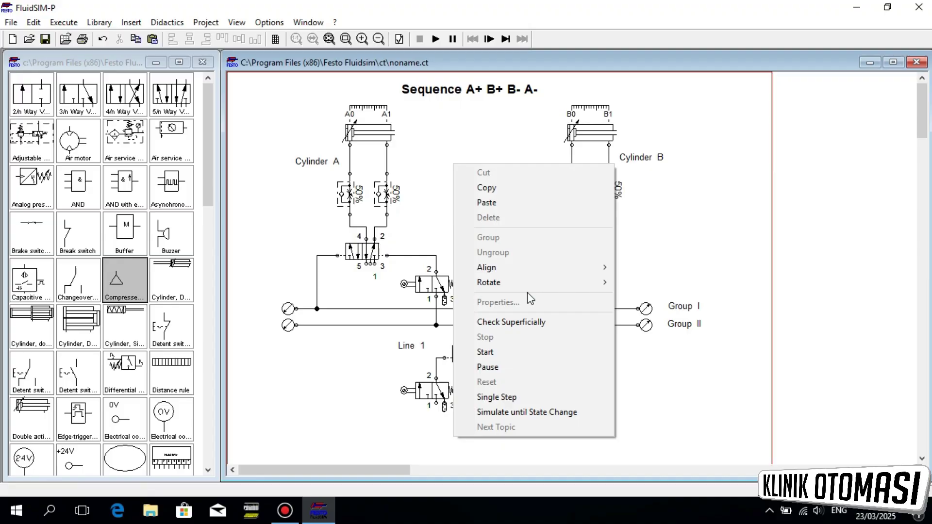
{"action": "left_click", "coordinate": [513, 208]}
{"action": "left_click_drag", "start_coordinate": [589, 301], "coordinate": [422, 437]}
{"action": "left_click", "coordinate": [496, 432]}
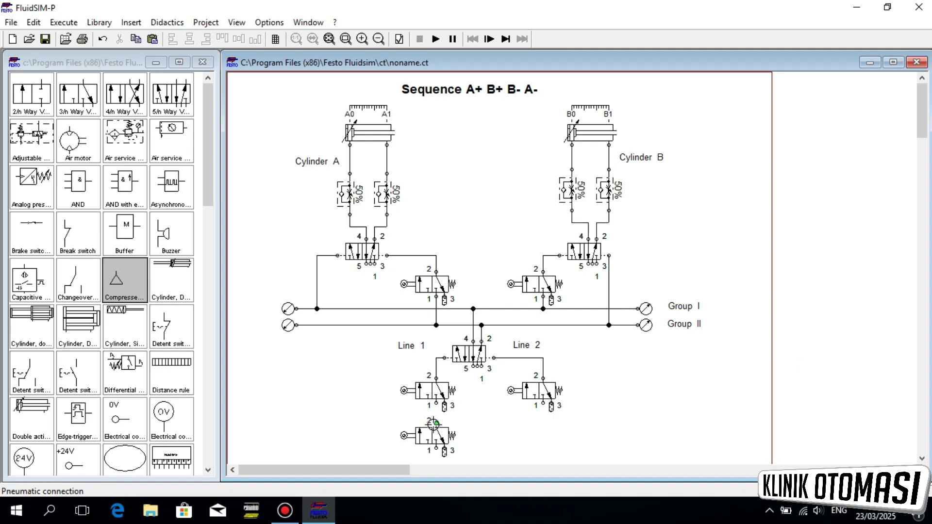
{"action": "left_click_drag", "start_coordinate": [436, 423], "coordinate": [437, 404]}
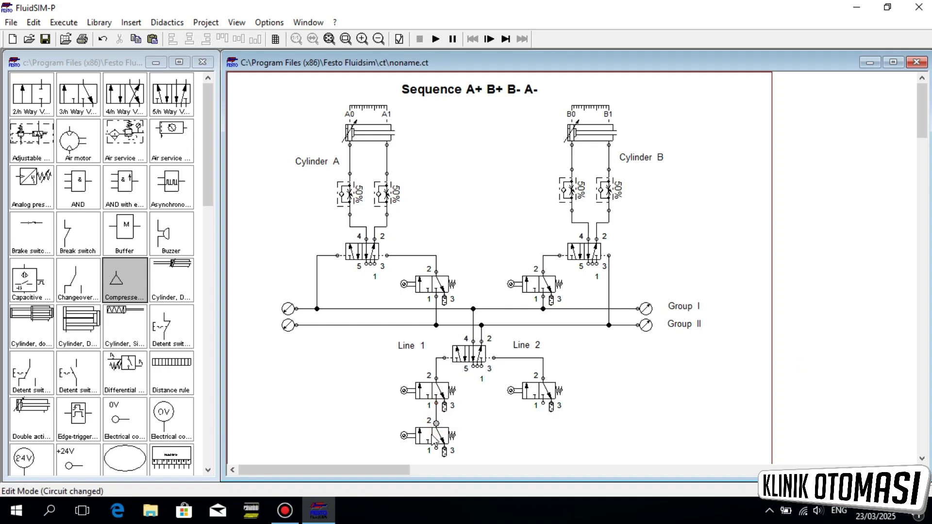
Replace the roller actuation of the lowest 3/n valve under Line 1 with manual pushbutton actuation
{"action": "double_click", "coordinate": [427, 436]}
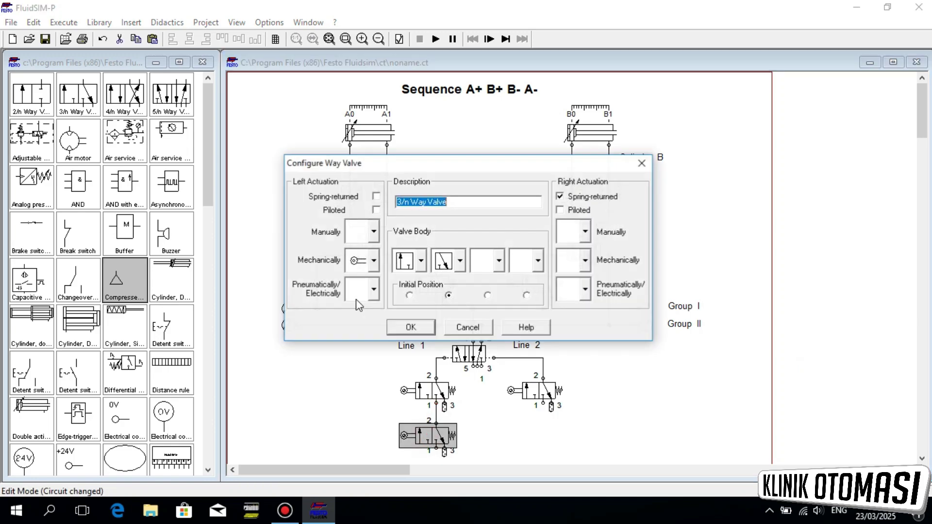
{"action": "left_click", "coordinate": [373, 261]}
{"action": "left_click", "coordinate": [371, 280]}
{"action": "left_click", "coordinate": [376, 237]}
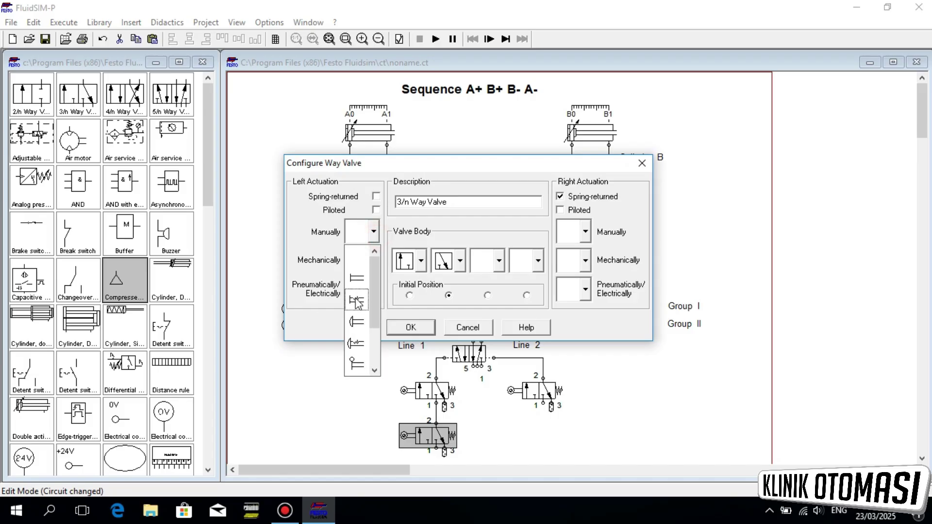
{"action": "left_click", "coordinate": [355, 323]}
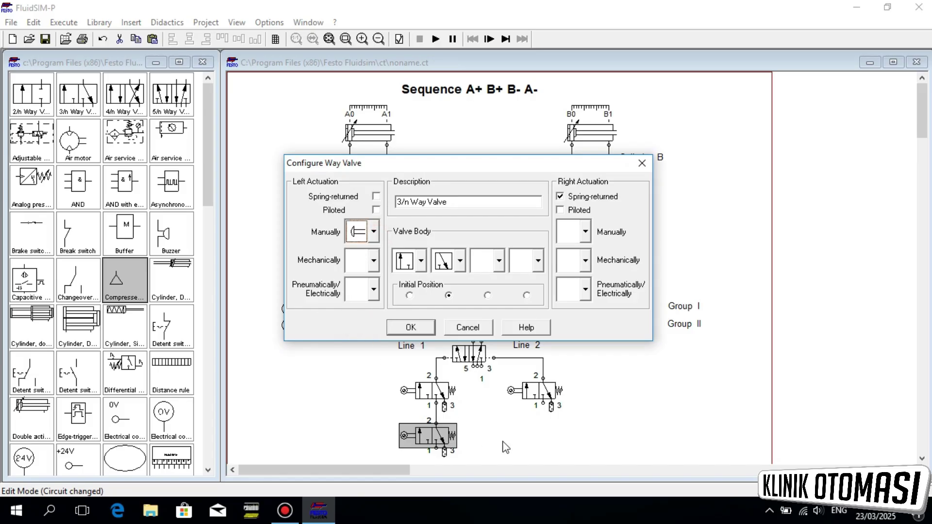
{"action": "left_click", "coordinate": [411, 326]}
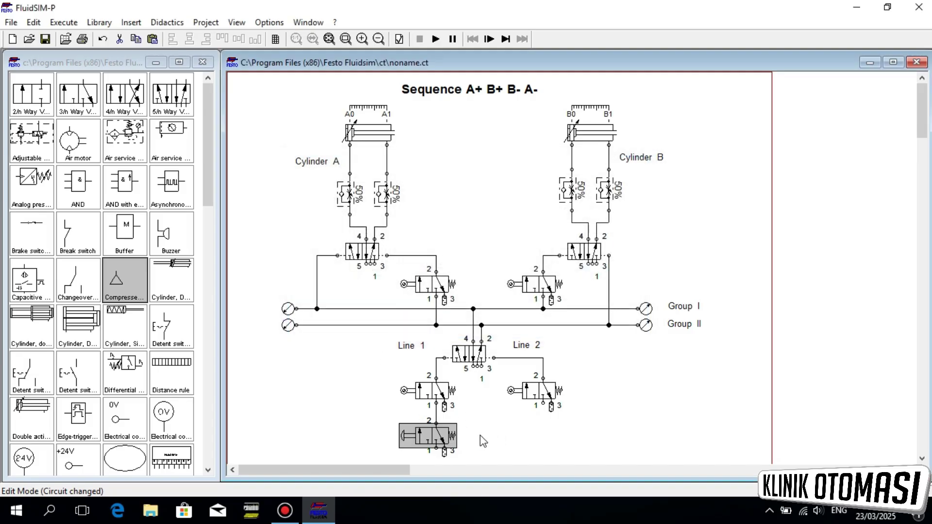
{"action": "left_click", "coordinate": [481, 437]}
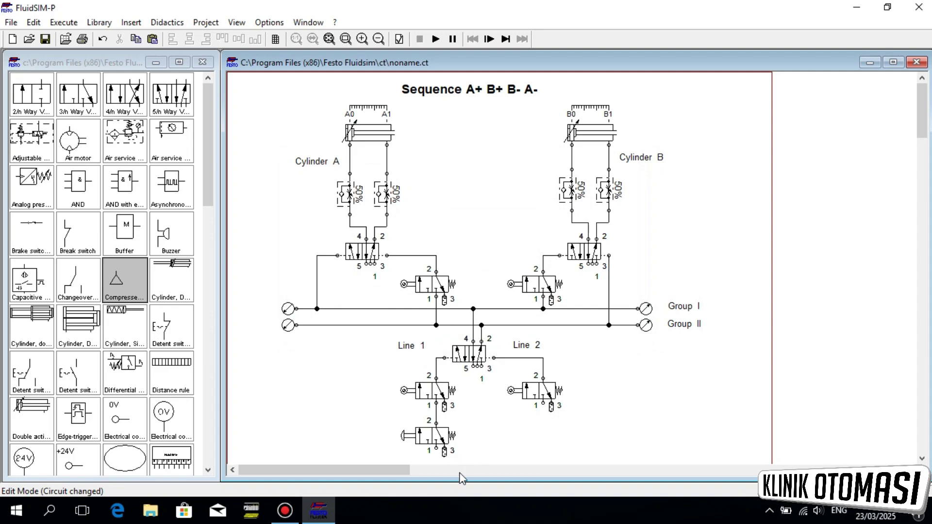
Connect the pushbutton valve's port 1 to Group II and the Line 2 valve's port 1 to Group I, routing the latter line lower
{"action": "left_click_drag", "start_coordinate": [436, 448], "coordinate": [317, 325]}
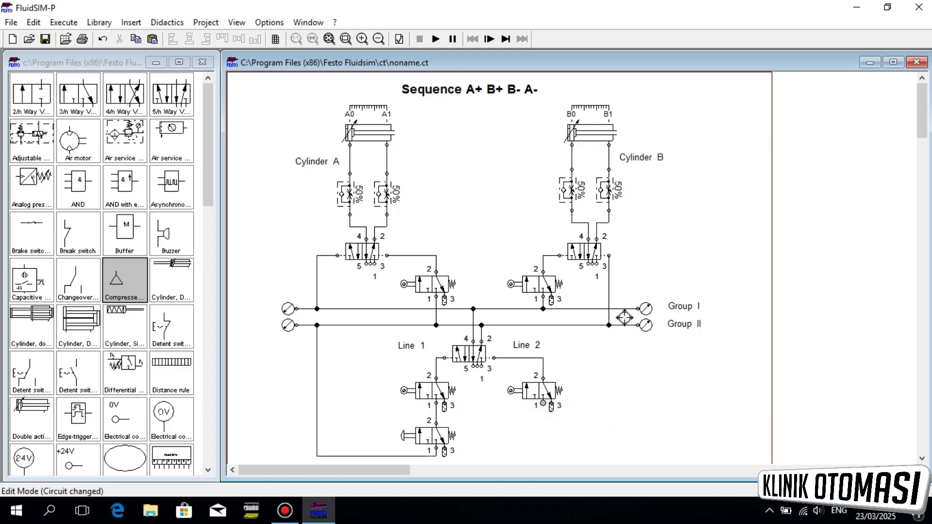
{"action": "left_click_drag", "start_coordinate": [623, 309], "coordinate": [624, 309]}
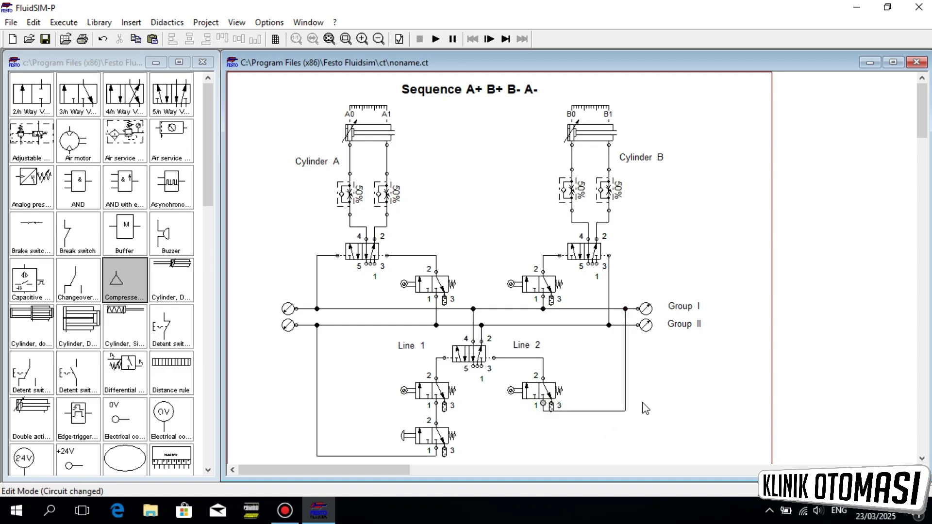
{"action": "left_click", "coordinate": [581, 414]}
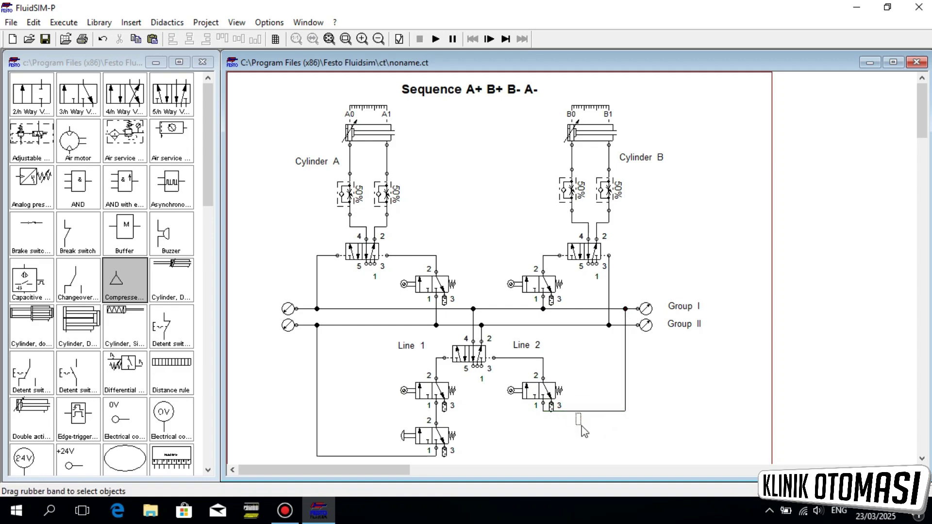
{"action": "left_click", "coordinate": [581, 413]}
{"action": "left_click_drag", "start_coordinate": [581, 414], "coordinate": [578, 455]}
{"action": "left_click", "coordinate": [583, 431]}
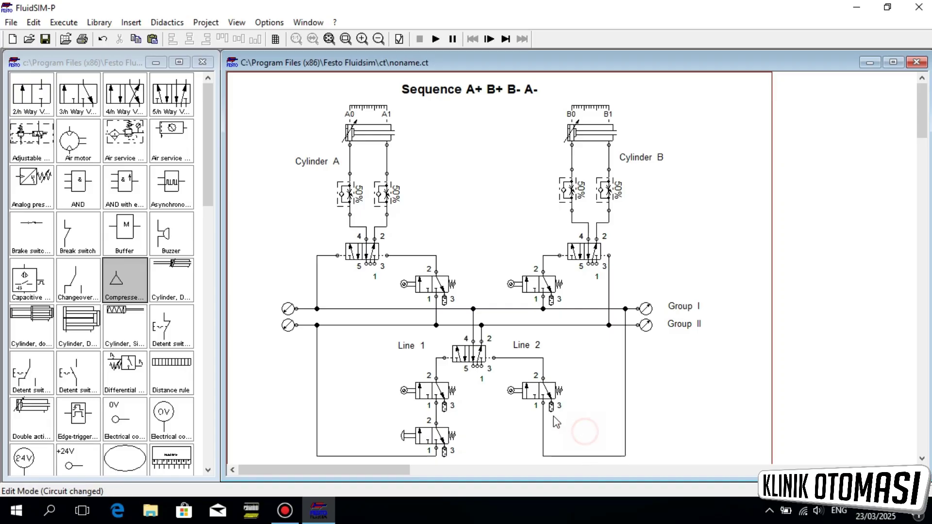
{"action": "left_click", "coordinate": [579, 427]}
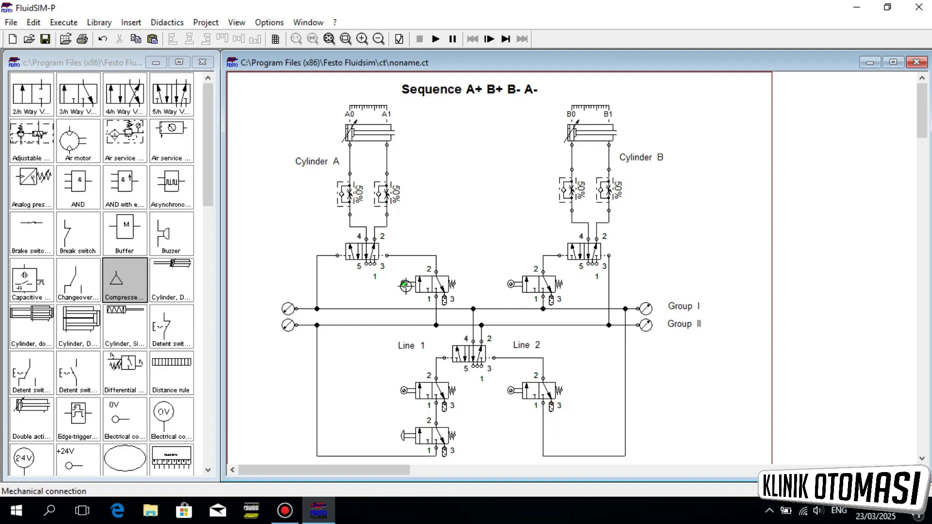
Label the upper roller valves' mechanical connections B0 beneath Cylinder A and A1 beneath Cylinder B
{"action": "right_click", "coordinate": [404, 284]}
{"action": "left_click", "coordinate": [466, 209]}
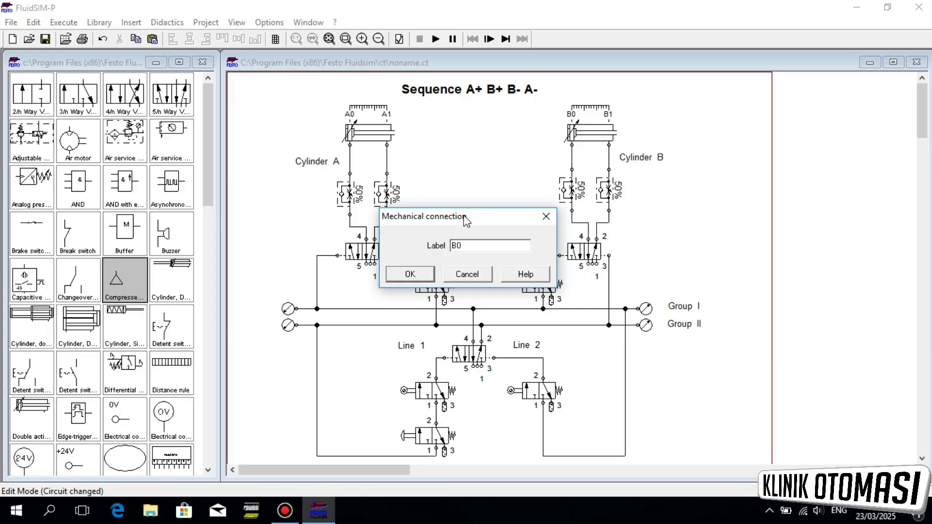
{"action": "left_click", "coordinate": [411, 279]}
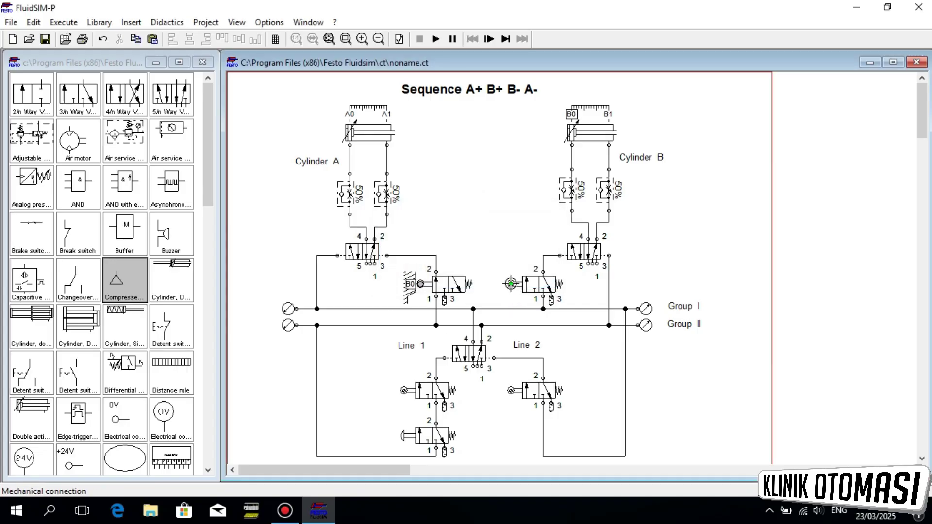
{"action": "right_click", "coordinate": [511, 283]}
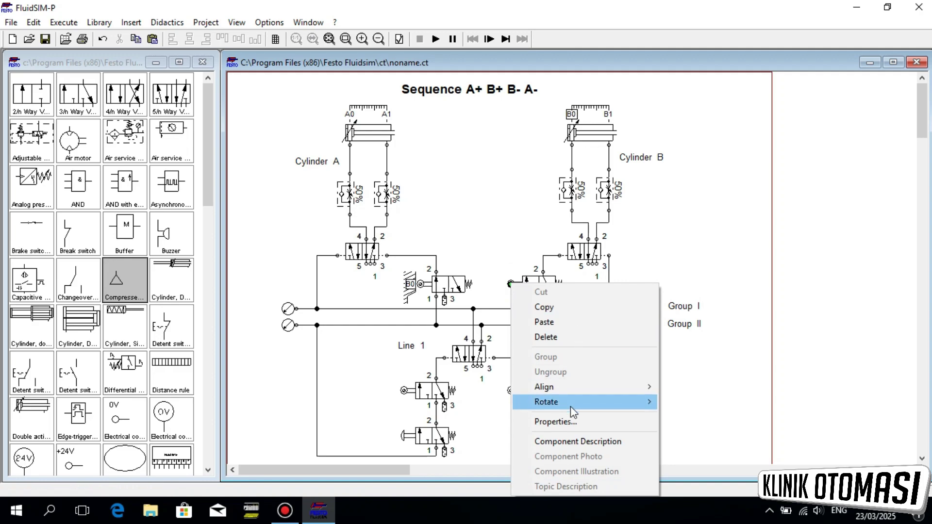
{"action": "left_click", "coordinate": [567, 422]}
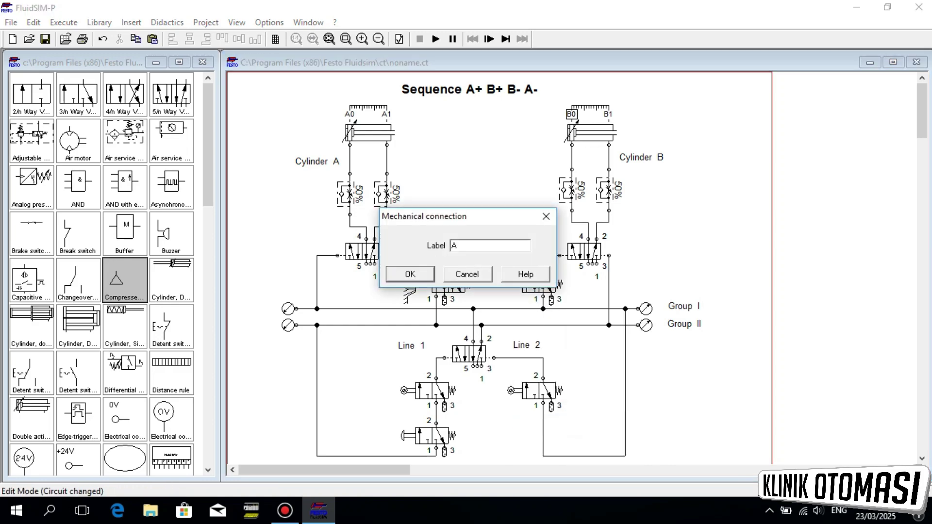
{"action": "left_click", "coordinate": [410, 274]}
Label the lower roller valves' mechanical connections A0 under Line 1 and B1 under Line 2
{"action": "right_click", "coordinate": [404, 391]}
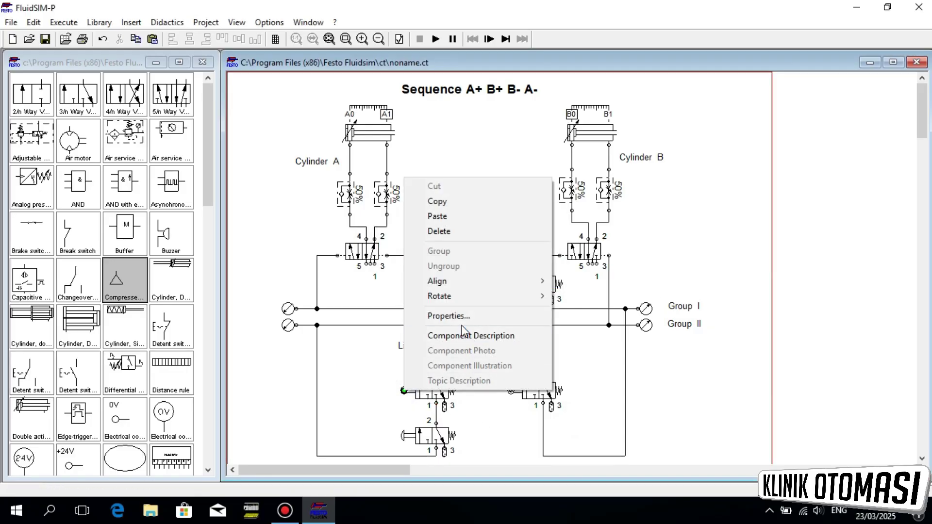
{"action": "left_click", "coordinate": [449, 316]}
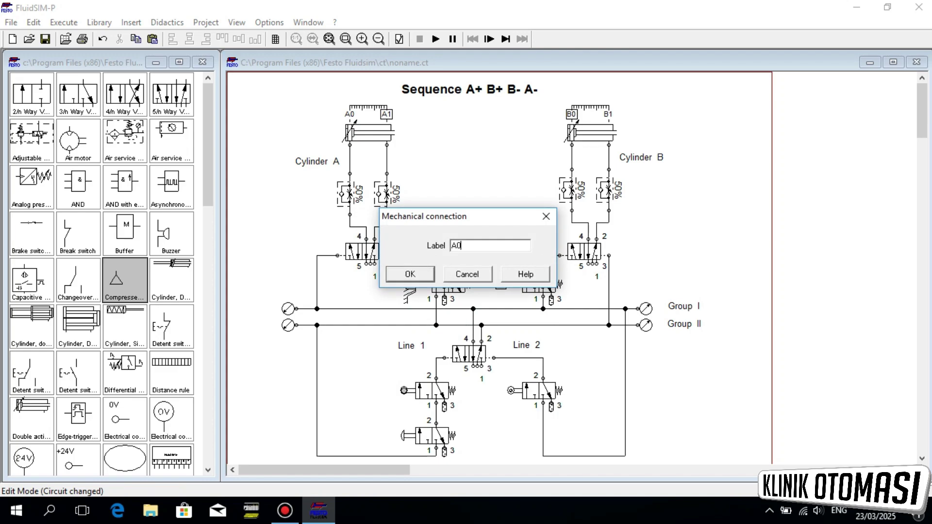
{"action": "left_click", "coordinate": [411, 274]}
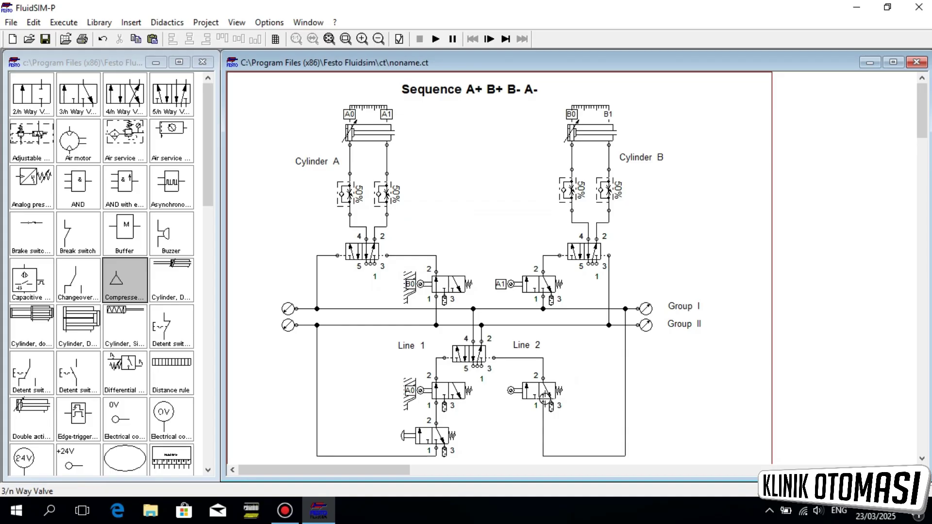
{"action": "right_click", "coordinate": [511, 391]}
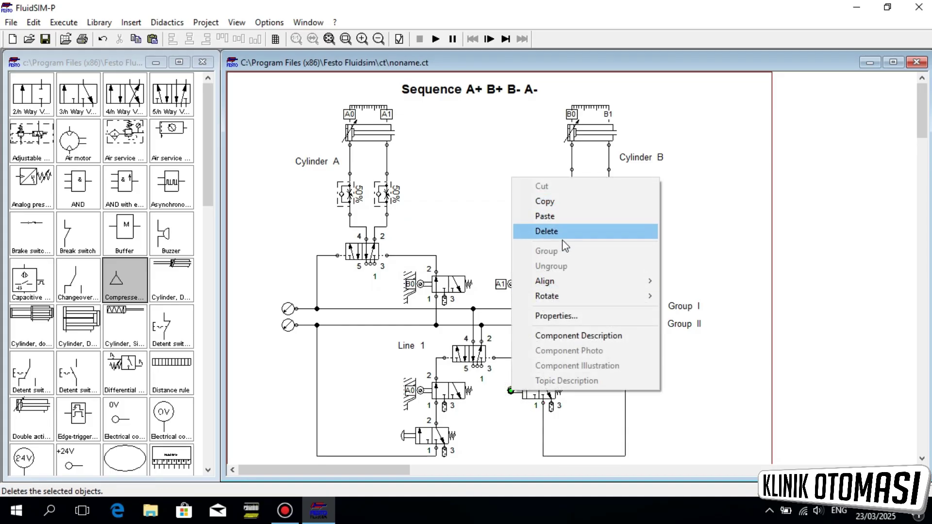
{"action": "left_click", "coordinate": [556, 319]}
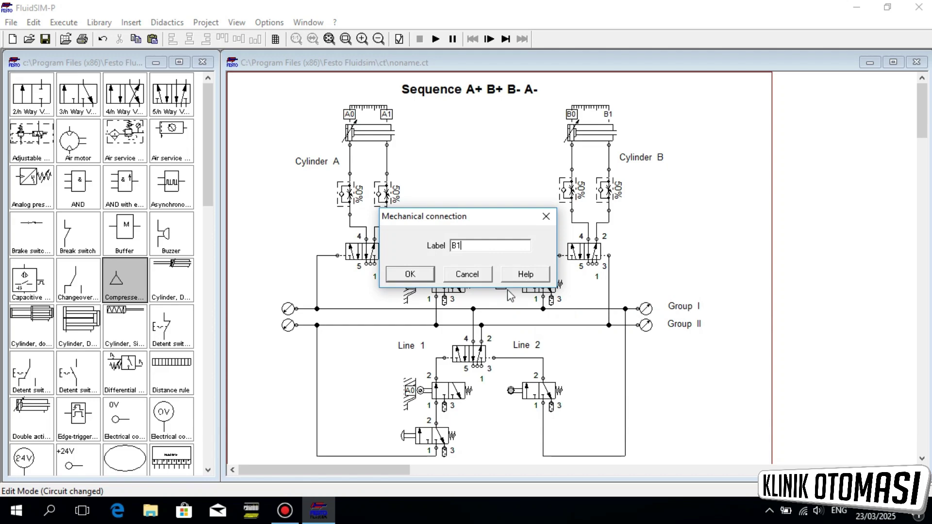
{"action": "left_click", "coordinate": [407, 275]}
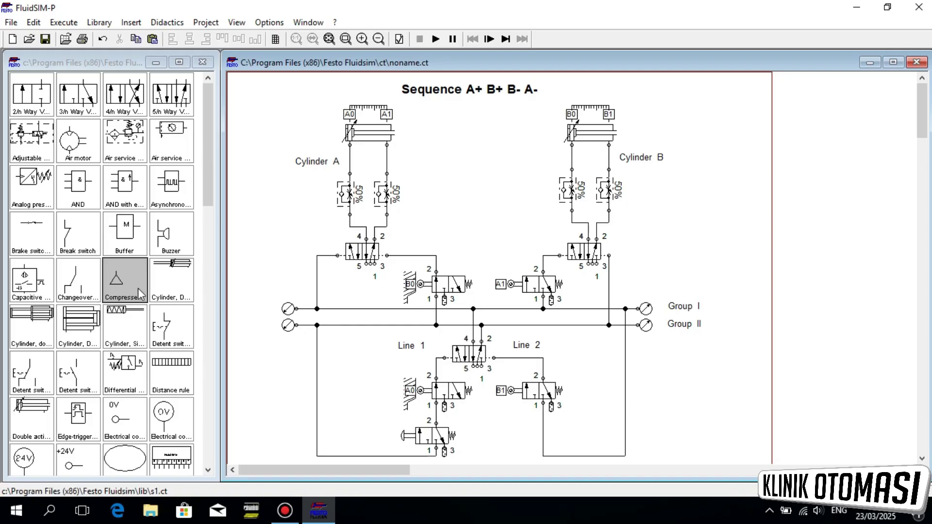
Place a compressed air supply below Cylinder A's 5/n valve and copy it beneath Cylinder B's and the lower 5/n valve
{"action": "left_click_drag", "start_coordinate": [138, 287], "coordinate": [372, 292]}
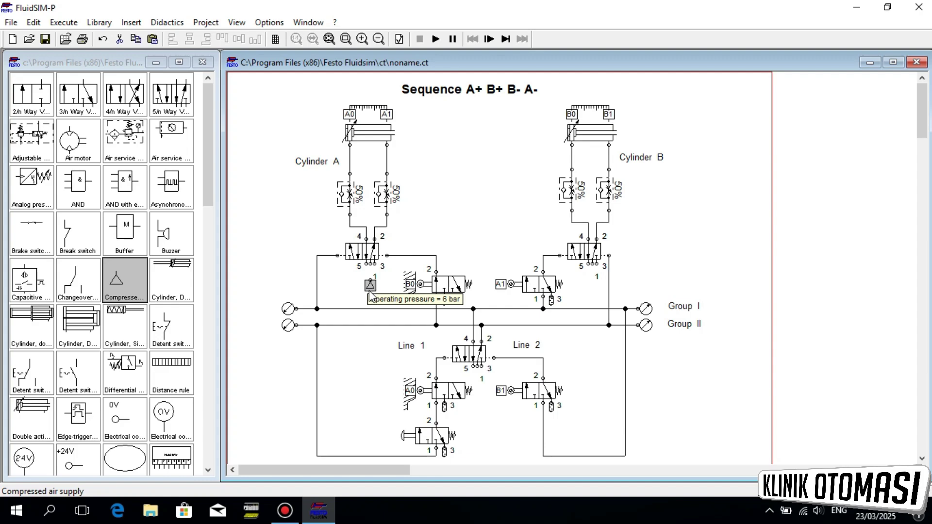
{"action": "left_click", "coordinate": [371, 291]}
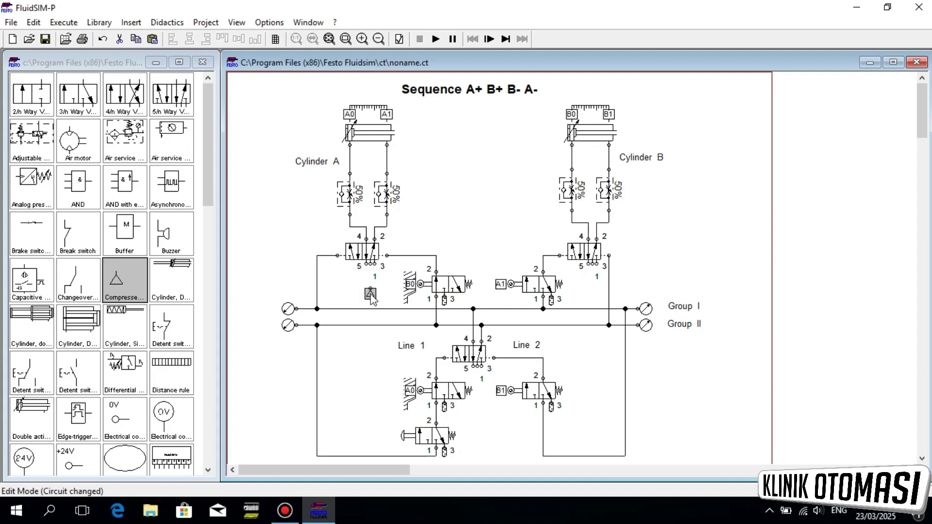
{"action": "right_click", "coordinate": [371, 294]}
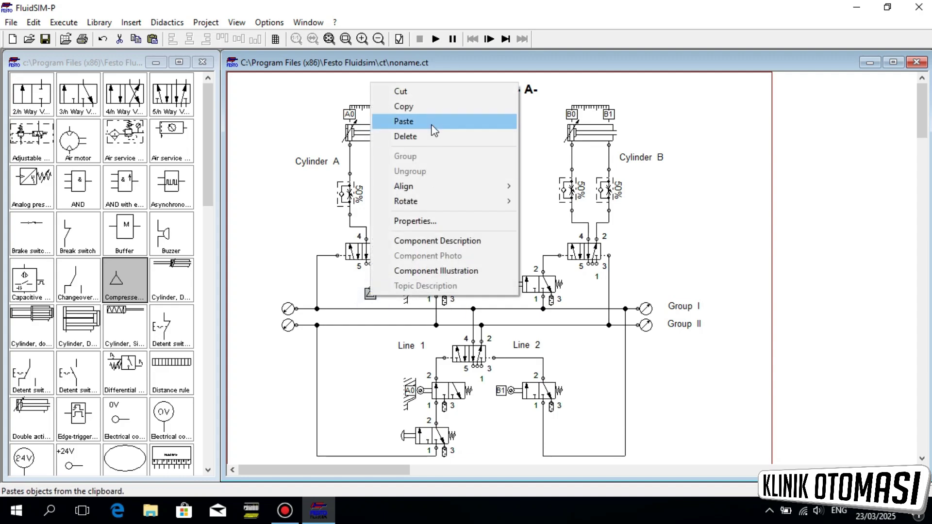
{"action": "left_click", "coordinate": [432, 108]}
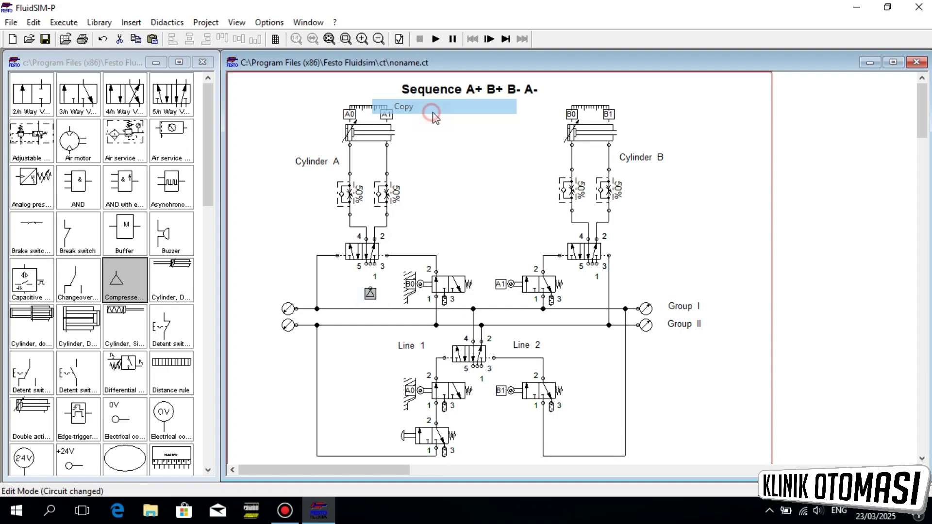
{"action": "right_click", "coordinate": [585, 293]}
{"action": "left_click", "coordinate": [633, 58]}
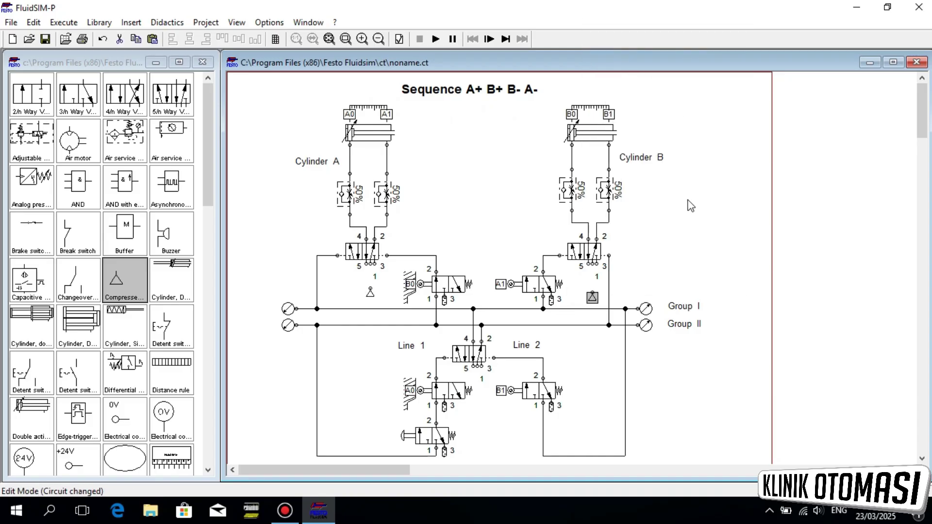
{"action": "left_click", "coordinate": [552, 433]}
{"action": "right_click", "coordinate": [478, 439]}
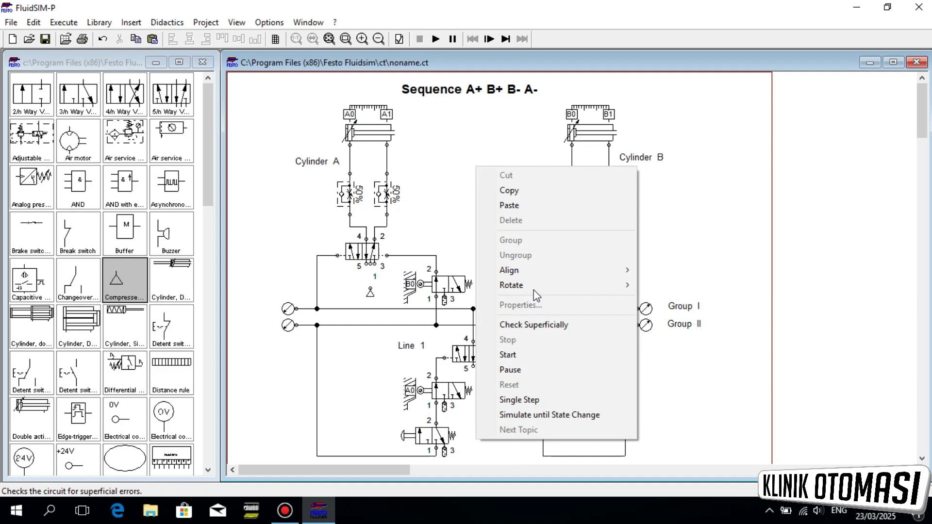
{"action": "left_click", "coordinate": [537, 206]}
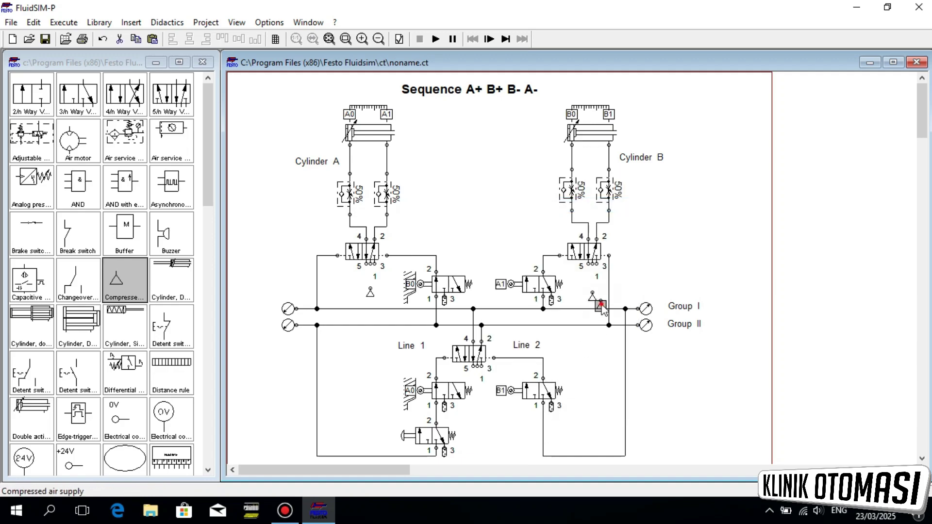
{"action": "left_click_drag", "start_coordinate": [600, 305], "coordinate": [477, 410]}
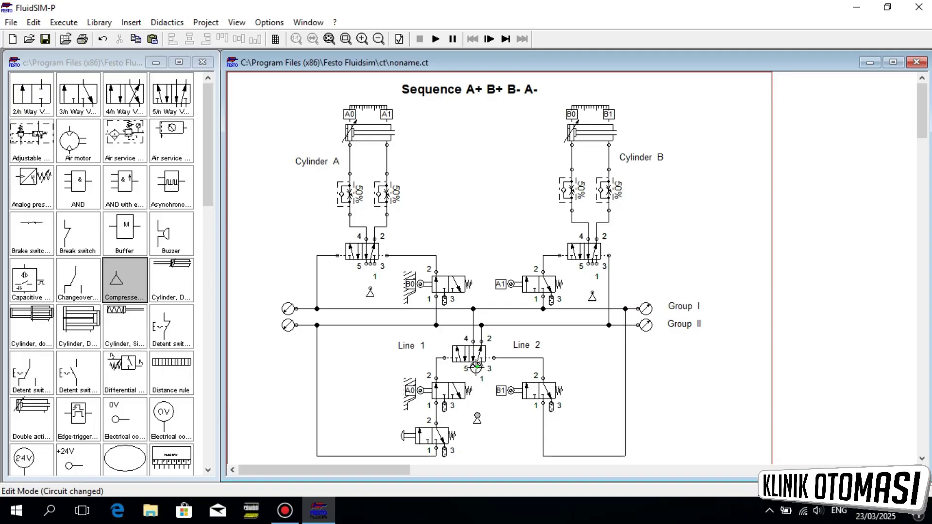
Connect each compressed air supply to port 1 of the 5/n valve above it
{"action": "left_click_drag", "start_coordinate": [477, 367], "coordinate": [477, 414]}
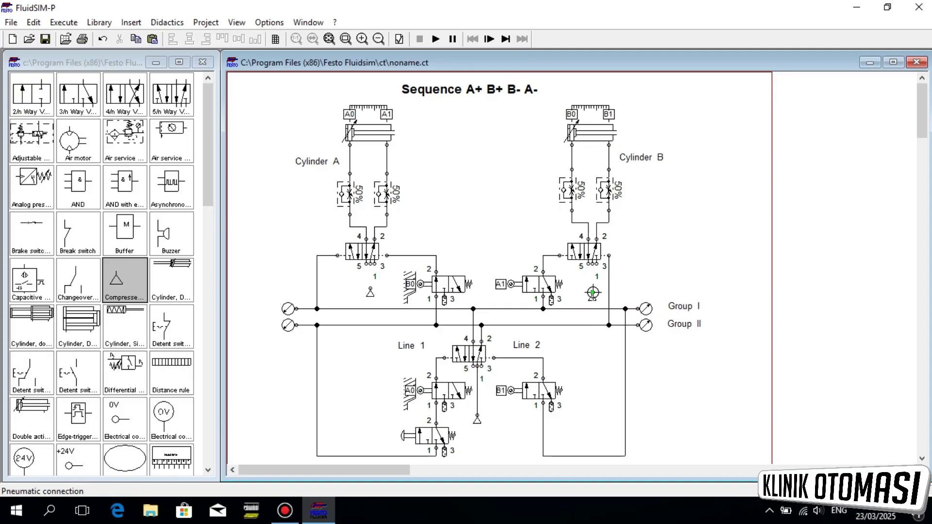
{"action": "left_click_drag", "start_coordinate": [593, 293], "coordinate": [593, 295]}
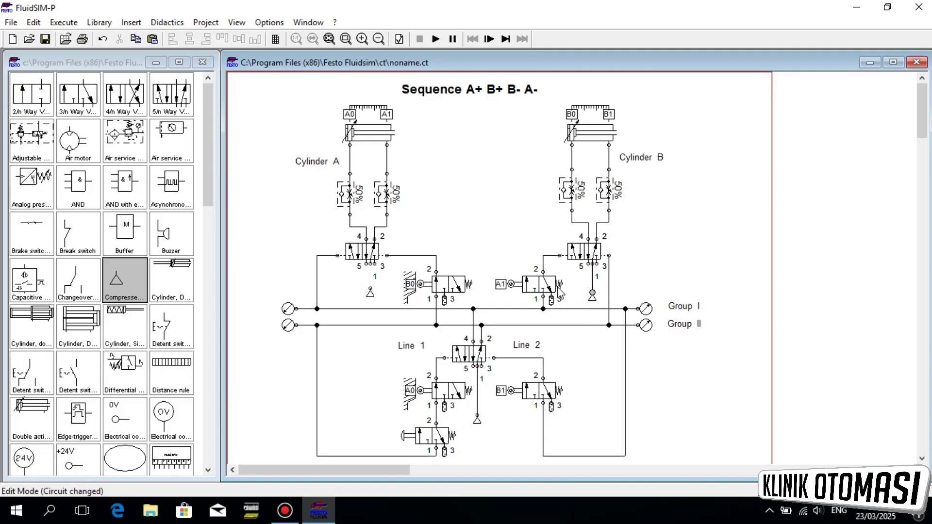
{"action": "left_click_drag", "start_coordinate": [370, 292], "coordinate": [370, 263]}
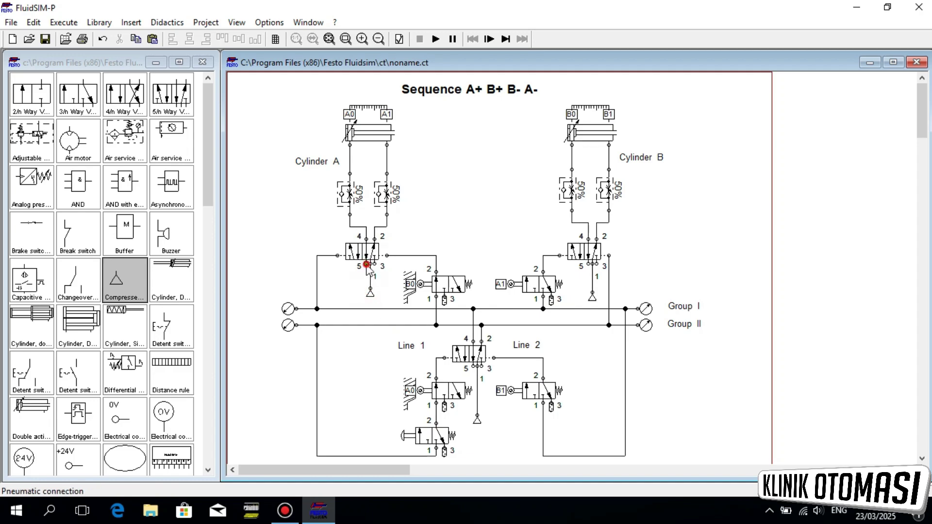
Set silencer terminators on exhaust ports 5 and 3 of Cylinder A's 5/n valve
{"action": "double_click", "coordinate": [367, 265]}
{"action": "left_click", "coordinate": [478, 290]}
{"action": "left_click", "coordinate": [470, 405]}
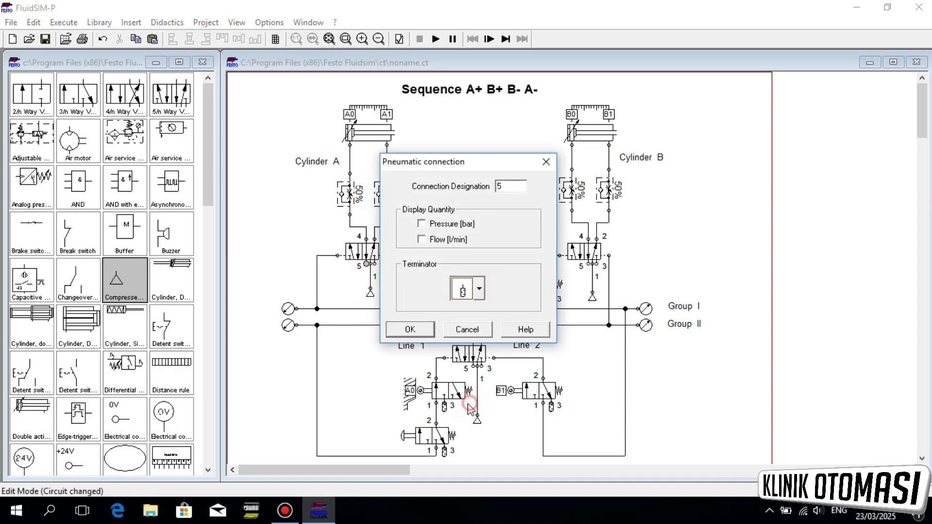
{"action": "left_click", "coordinate": [410, 329]}
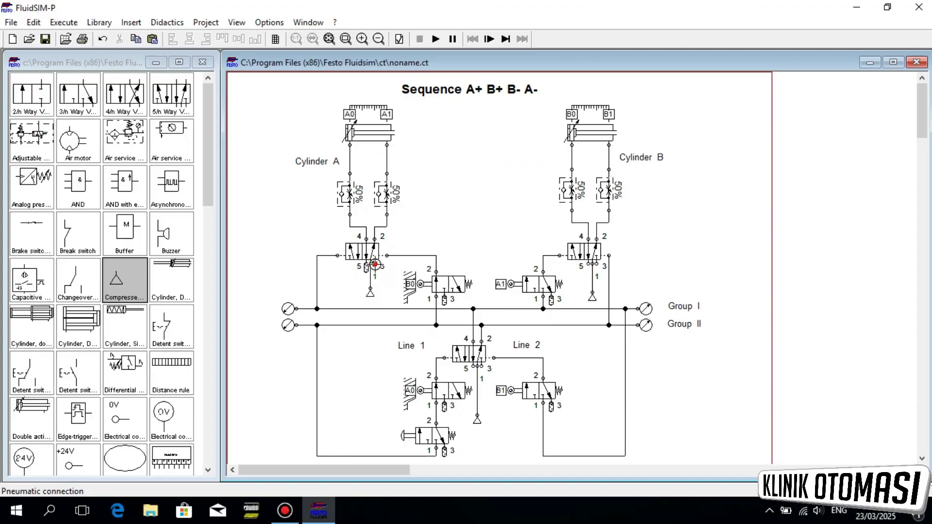
{"action": "double_click", "coordinate": [374, 264]}
{"action": "left_click", "coordinate": [479, 291]}
{"action": "left_click", "coordinate": [469, 403]}
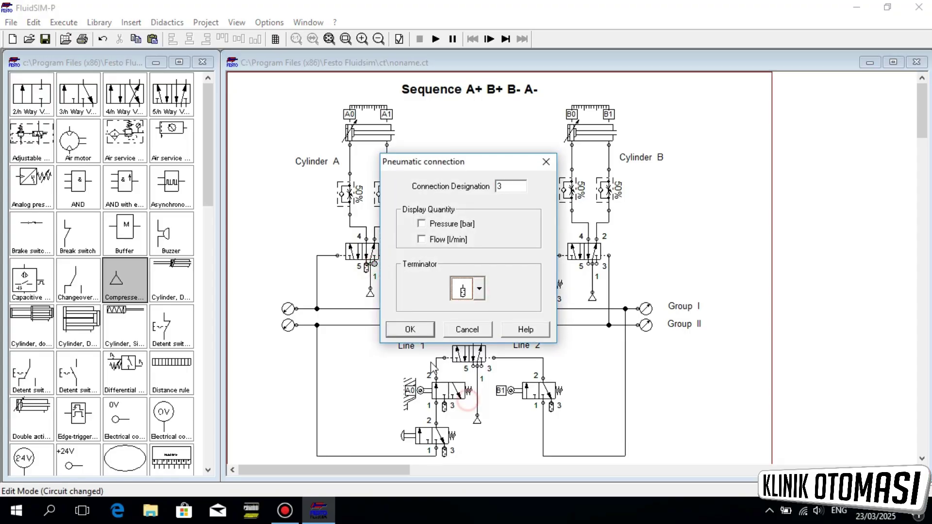
{"action": "left_click", "coordinate": [410, 330]}
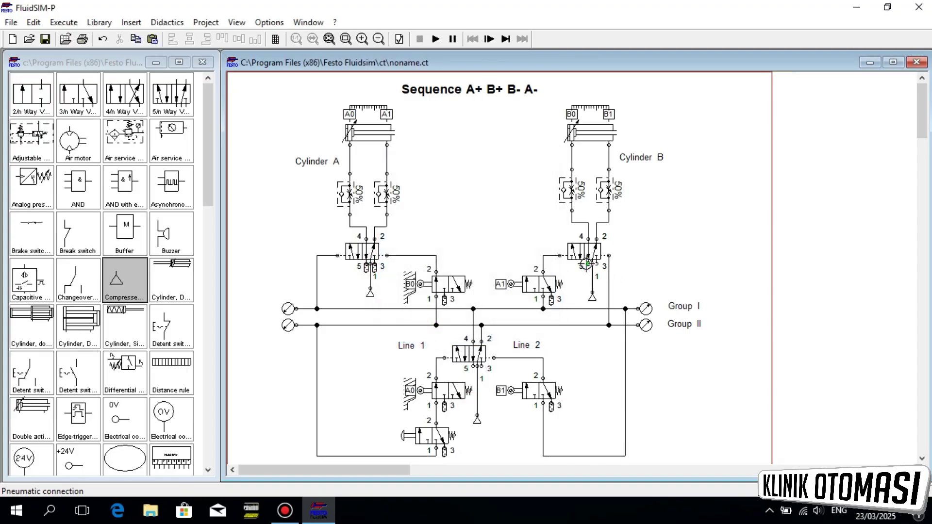
Set silencer terminators on exhaust ports 5 and 3 of Cylinder B's 5/n valve
{"action": "double_click", "coordinate": [587, 264]}
{"action": "left_click", "coordinate": [479, 289]}
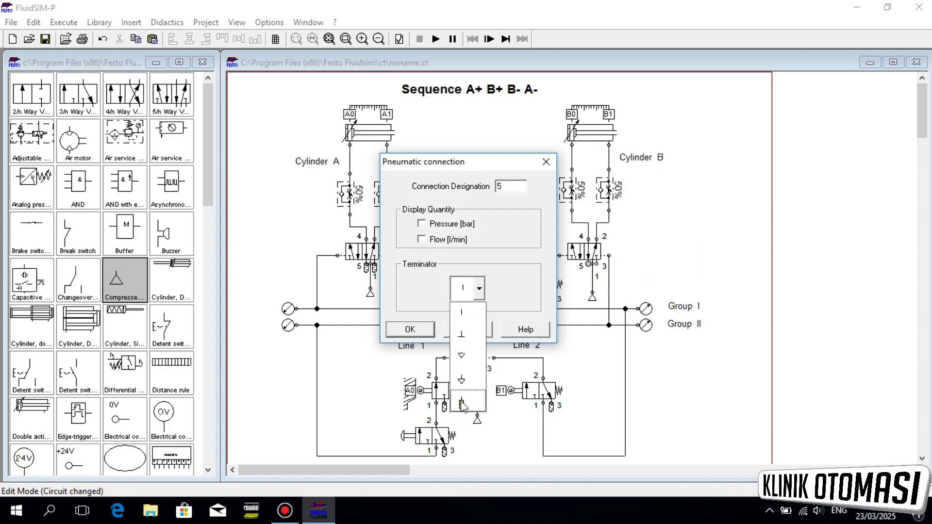
{"action": "left_click", "coordinate": [463, 407]}
{"action": "left_click", "coordinate": [410, 330]}
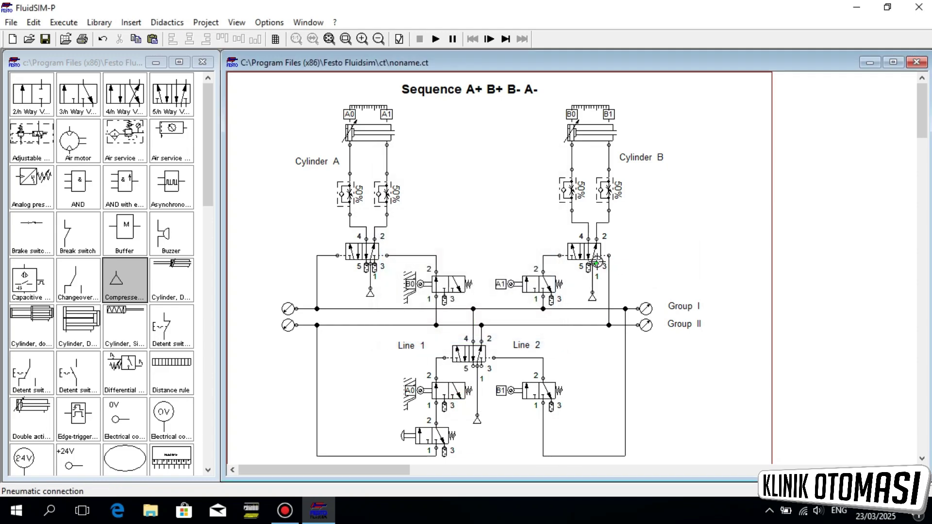
{"action": "double_click", "coordinate": [596, 262]}
{"action": "left_click", "coordinate": [479, 289]}
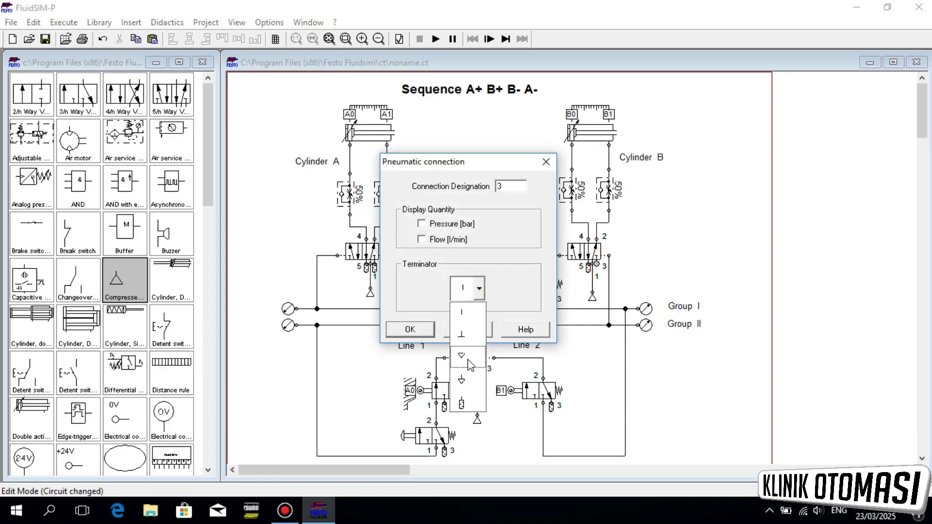
{"action": "left_click", "coordinate": [463, 405]}
{"action": "left_click", "coordinate": [410, 329]}
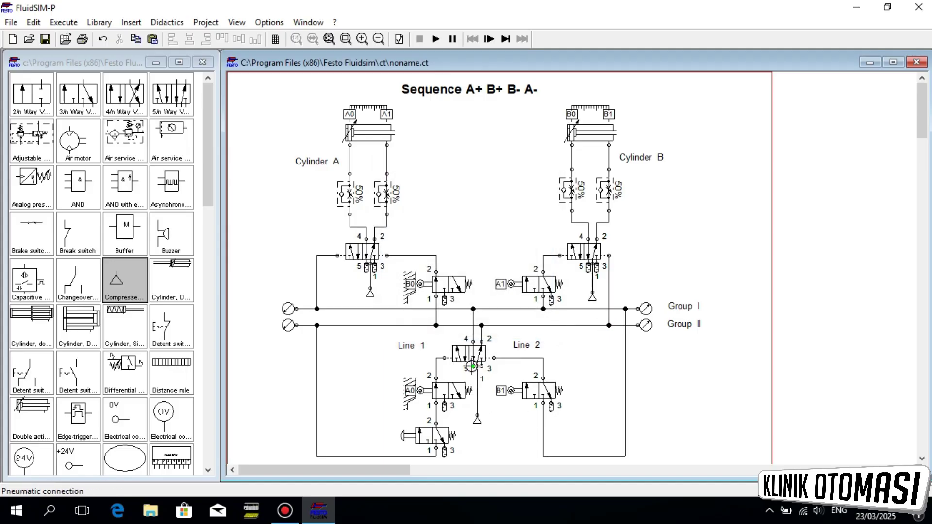
Set silencer terminators on exhaust ports 5 and 3 of the group-switching 5/n valve between Line 1 and Line 2
{"action": "double_click", "coordinate": [473, 367]}
{"action": "left_click", "coordinate": [479, 288]}
{"action": "left_click", "coordinate": [467, 400]}
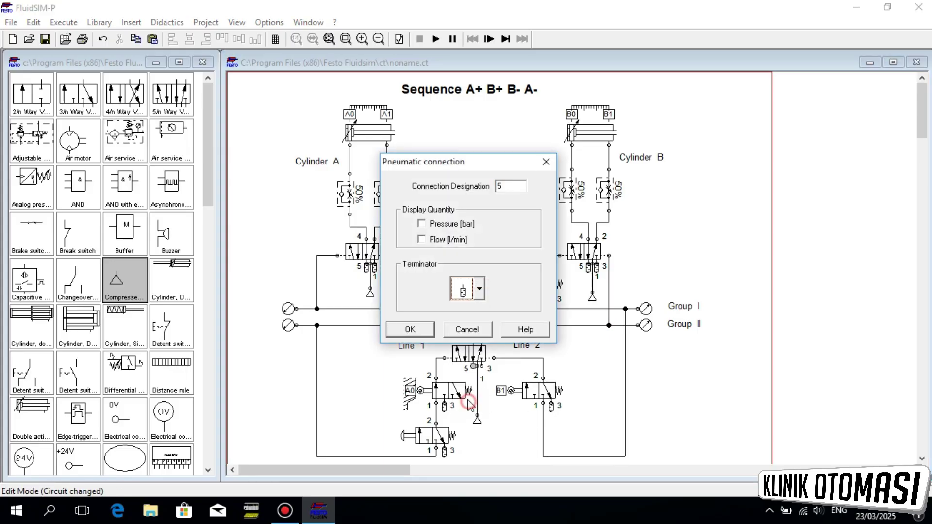
{"action": "left_click", "coordinate": [417, 328]}
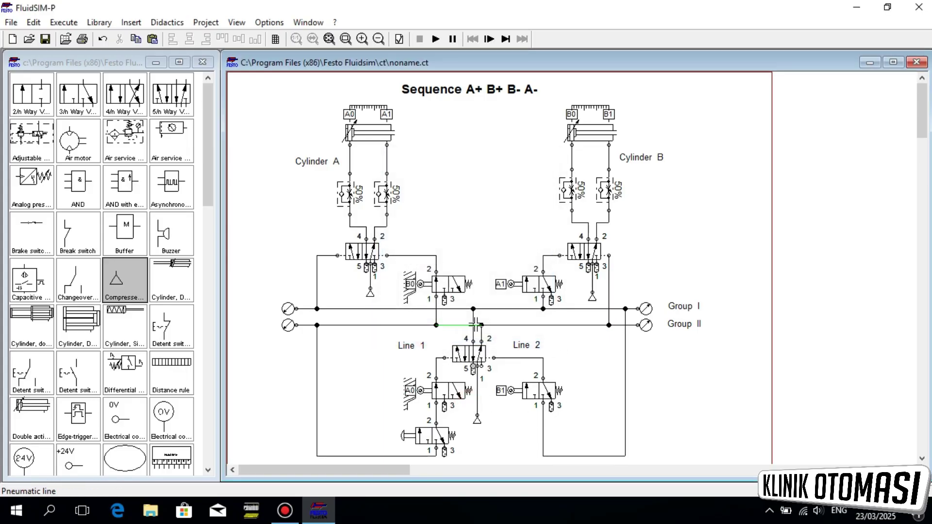
{"action": "double_click", "coordinate": [482, 366]}
{"action": "left_click", "coordinate": [479, 289]}
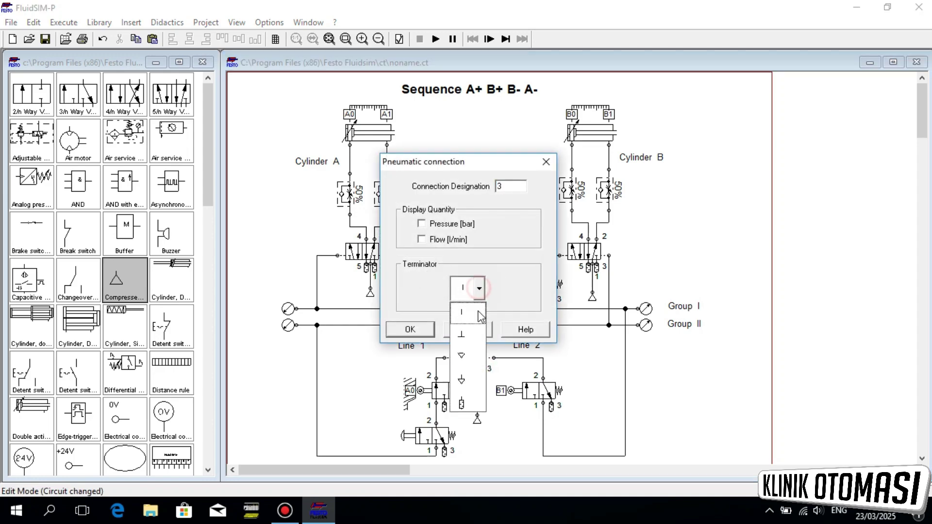
{"action": "left_click", "coordinate": [464, 403]}
{"action": "left_click", "coordinate": [415, 329]}
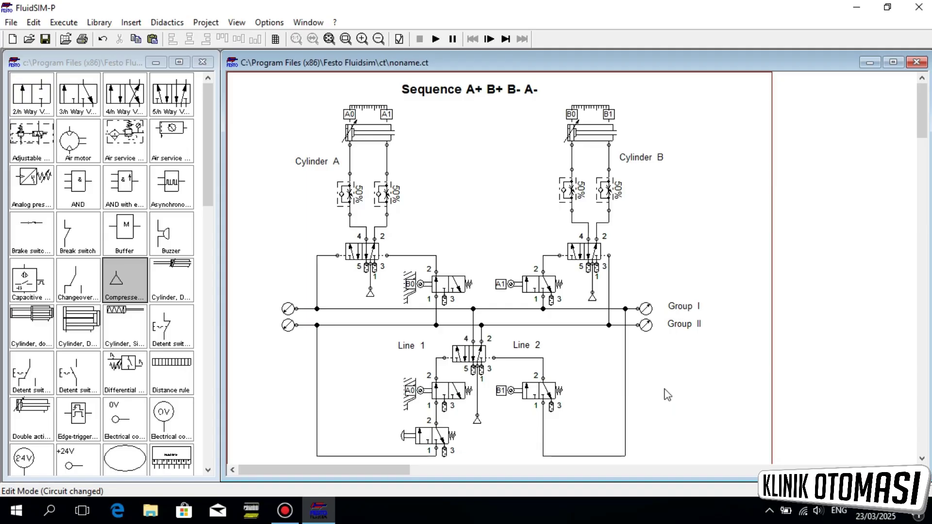
Simulate the circuit, actuate the start pushbutton valve to test the sequence, and stop the simulation
{"action": "left_click", "coordinate": [435, 41]}
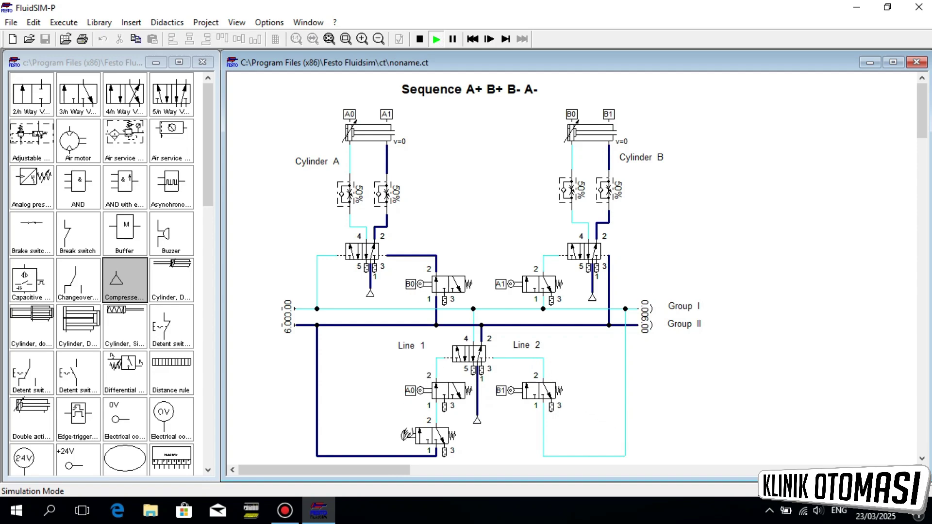
{"action": "left_click", "coordinate": [403, 439]}
{"action": "left_click", "coordinate": [406, 435]}
{"action": "left_click", "coordinate": [420, 39]}
Change the start valve's left manual actuation to the pushbutton with detent
{"action": "double_click", "coordinate": [431, 443]}
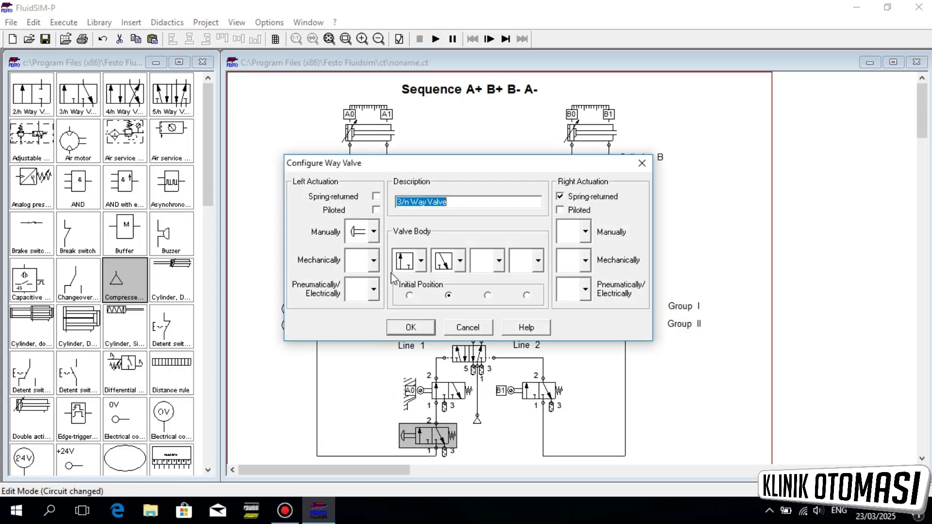
{"action": "left_click", "coordinate": [375, 233]}
{"action": "left_click", "coordinate": [357, 286]}
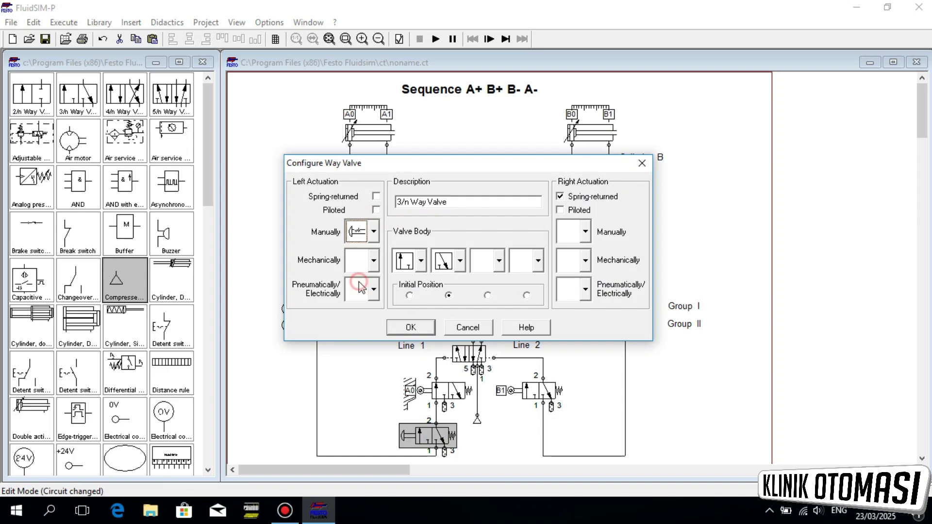
{"action": "left_click", "coordinate": [414, 330]}
Rerun the simulation with the detented start pushbutton engaged to check the A+ B+ B- A- cycle, and stop it
{"action": "left_click", "coordinate": [435, 39]}
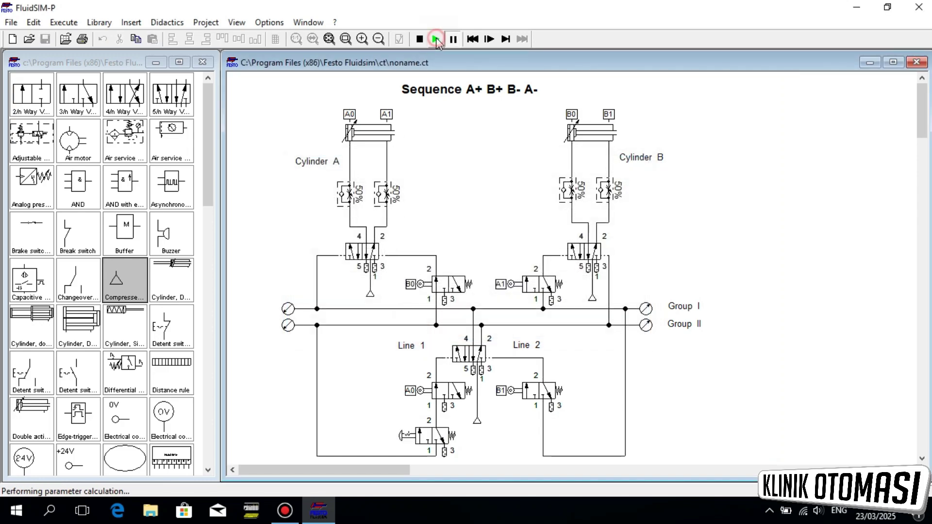
{"action": "left_click", "coordinate": [408, 435]}
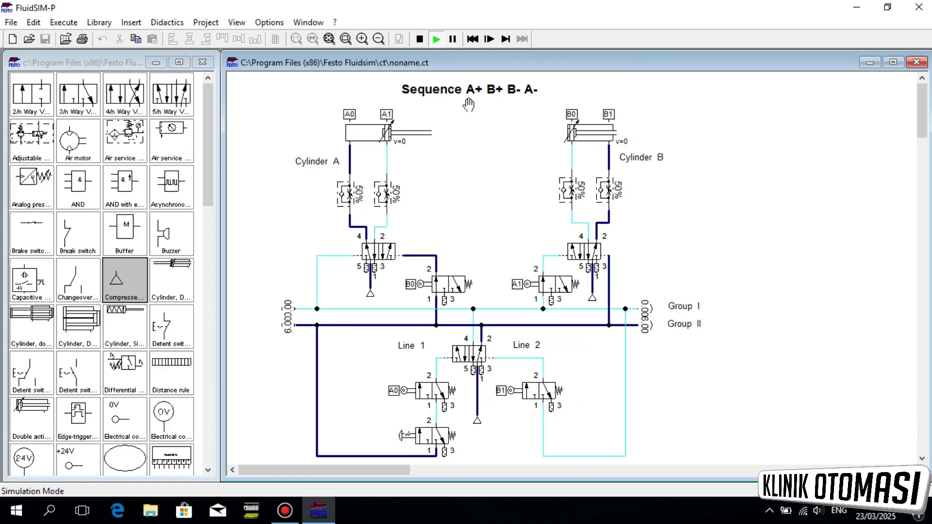
{"action": "left_click", "coordinate": [420, 39]}
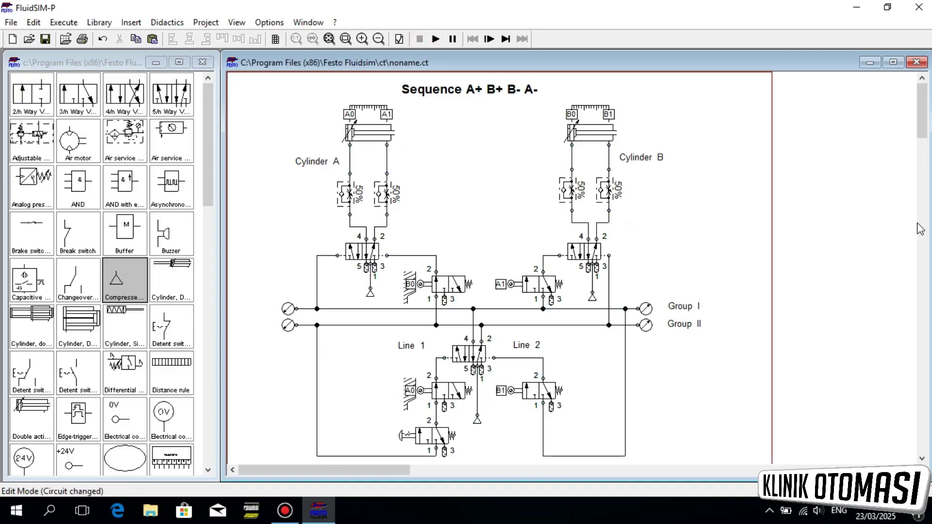